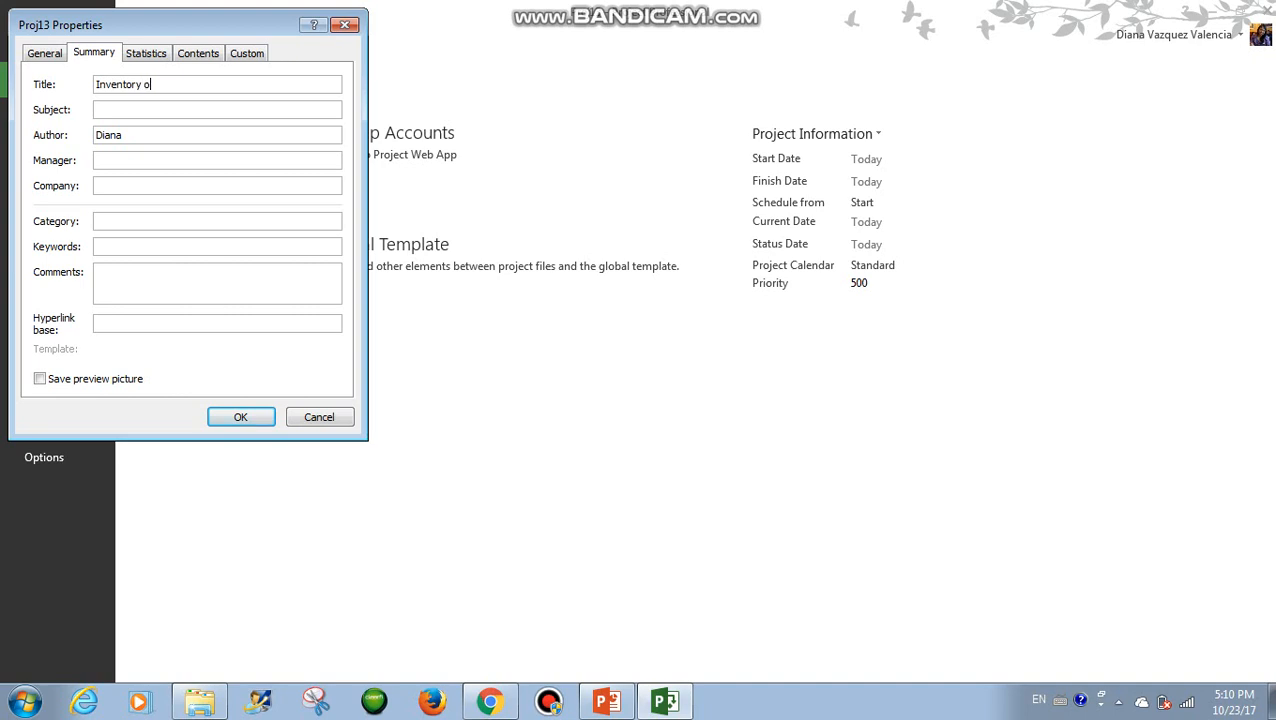
- Finish the project title as "Inventory of services" and show the project summary task in the Gantt chart
{"action": "type", "text": "ces"}
{"action": "key", "text": "Return"}
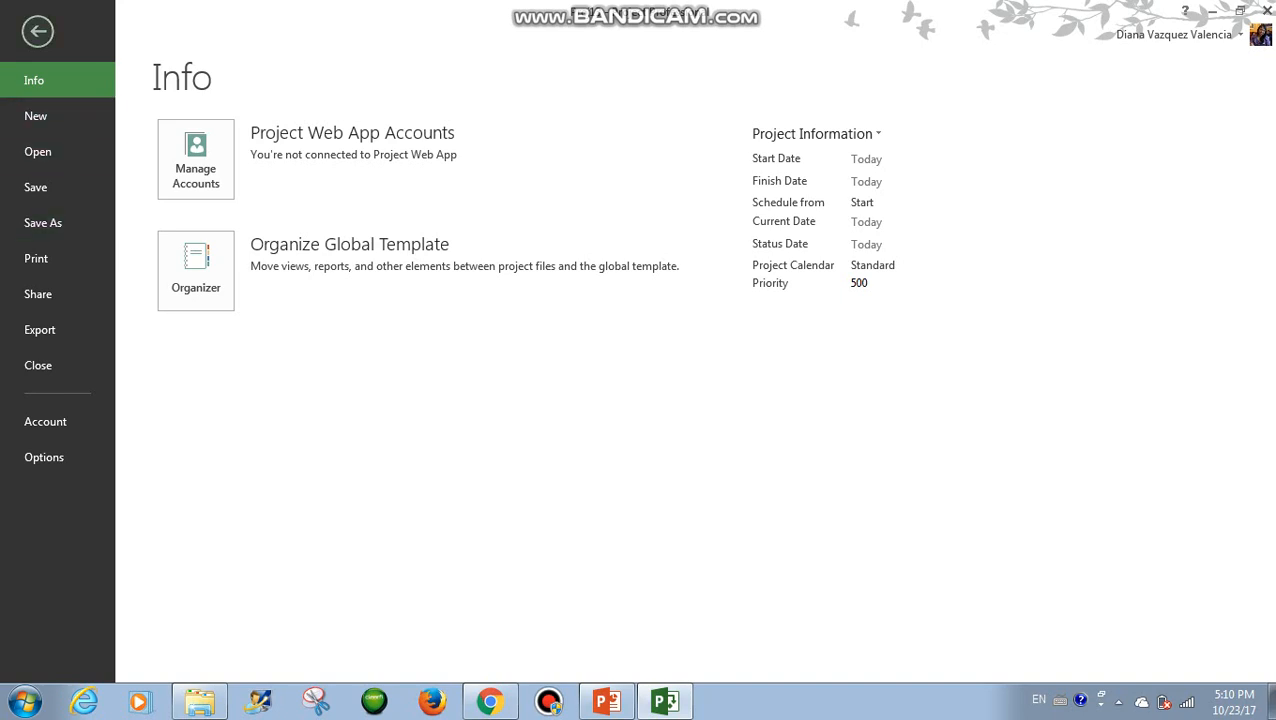
{"action": "left_click", "coordinate": [38, 31]}
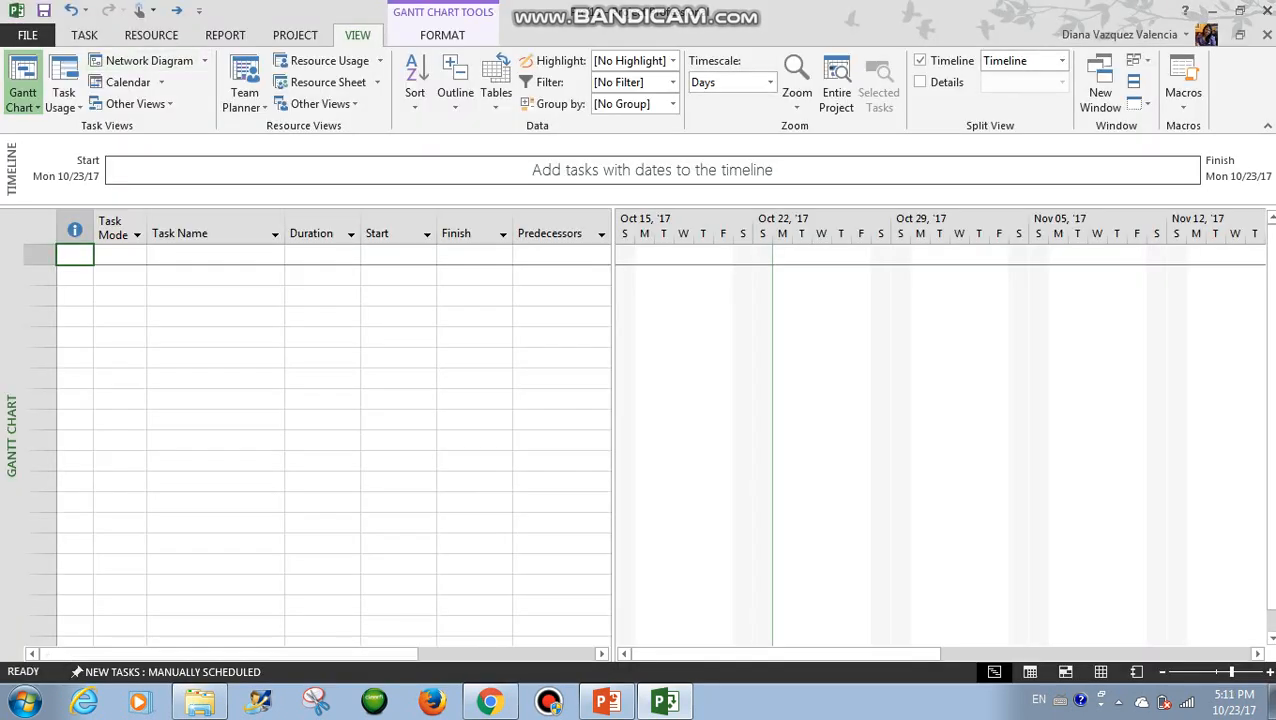
{"action": "left_click", "coordinate": [442, 35]}
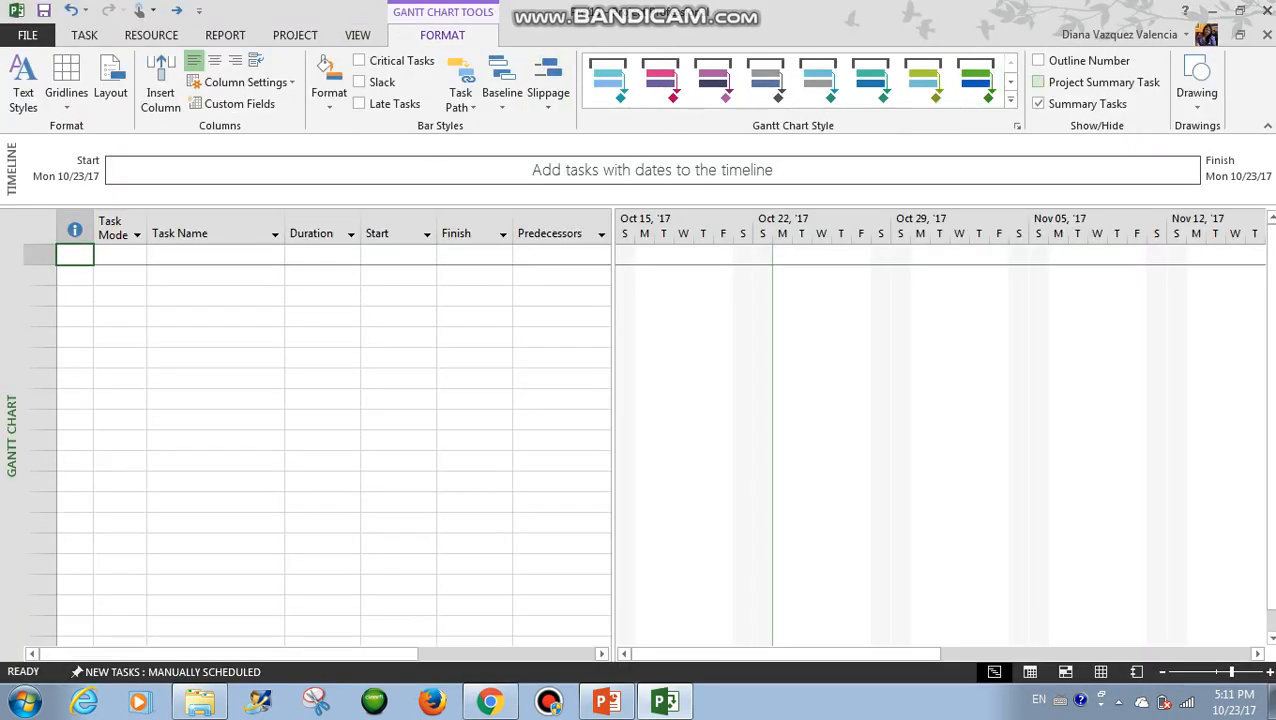
{"action": "left_click", "coordinate": [1100, 82]}
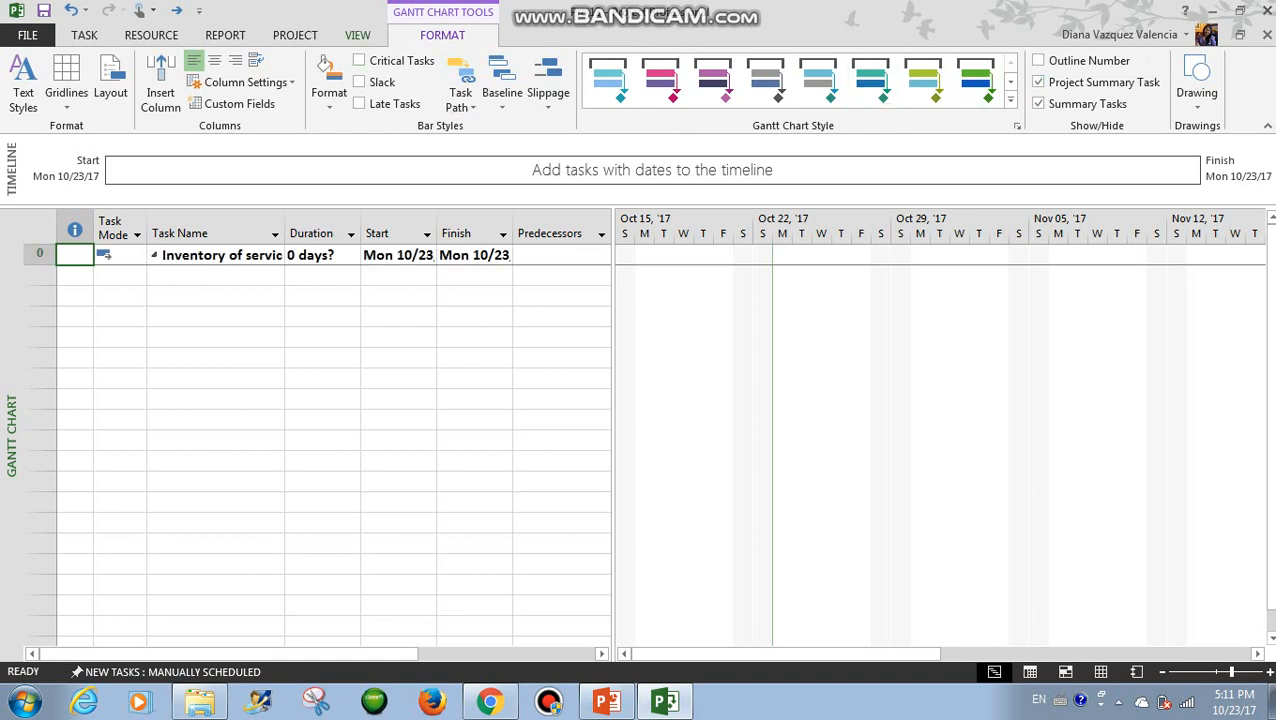
- Hide the timeline and widen the task table and its task name, start and finish columns to show their full contents
{"action": "left_click", "coordinate": [358, 35]}
{"action": "left_click", "coordinate": [920, 60]}
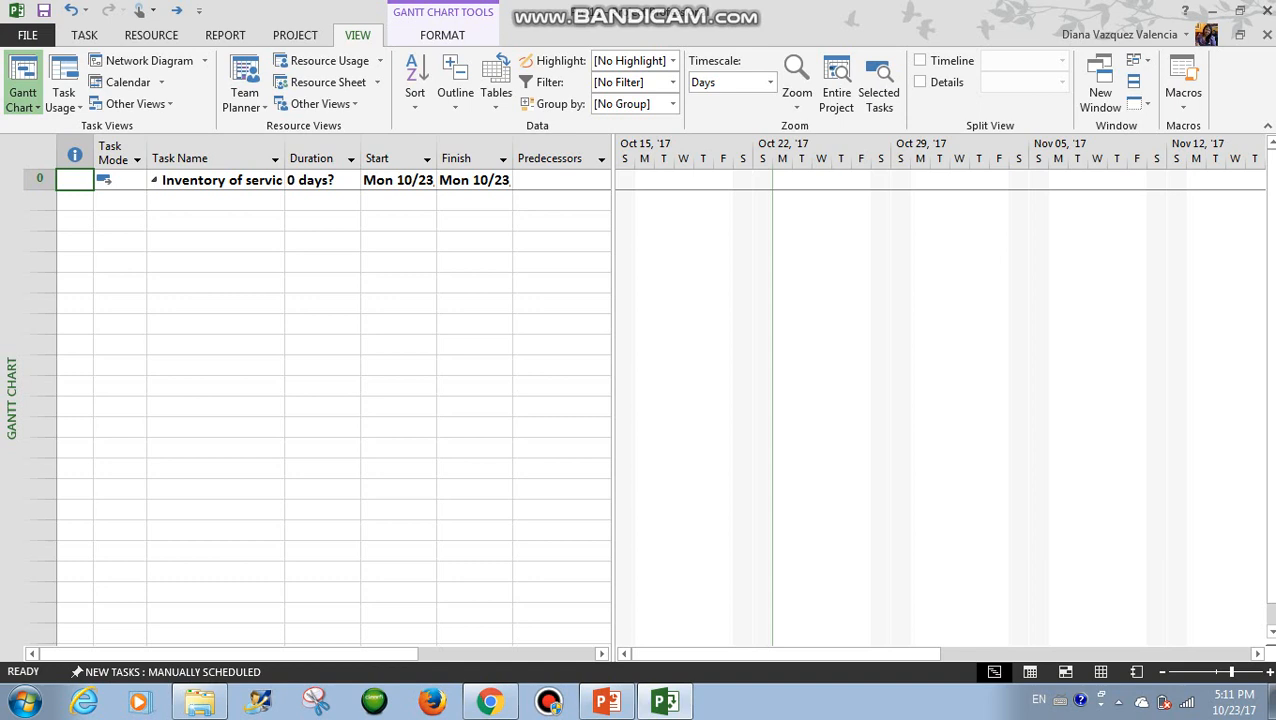
{"action": "left_click_drag", "start_coordinate": [284, 158], "coordinate": [375, 158]}
{"action": "left_click_drag", "start_coordinate": [613, 400], "coordinate": [731, 400]}
{"action": "left_click_drag", "start_coordinate": [526, 158], "coordinate": [676, 158]}
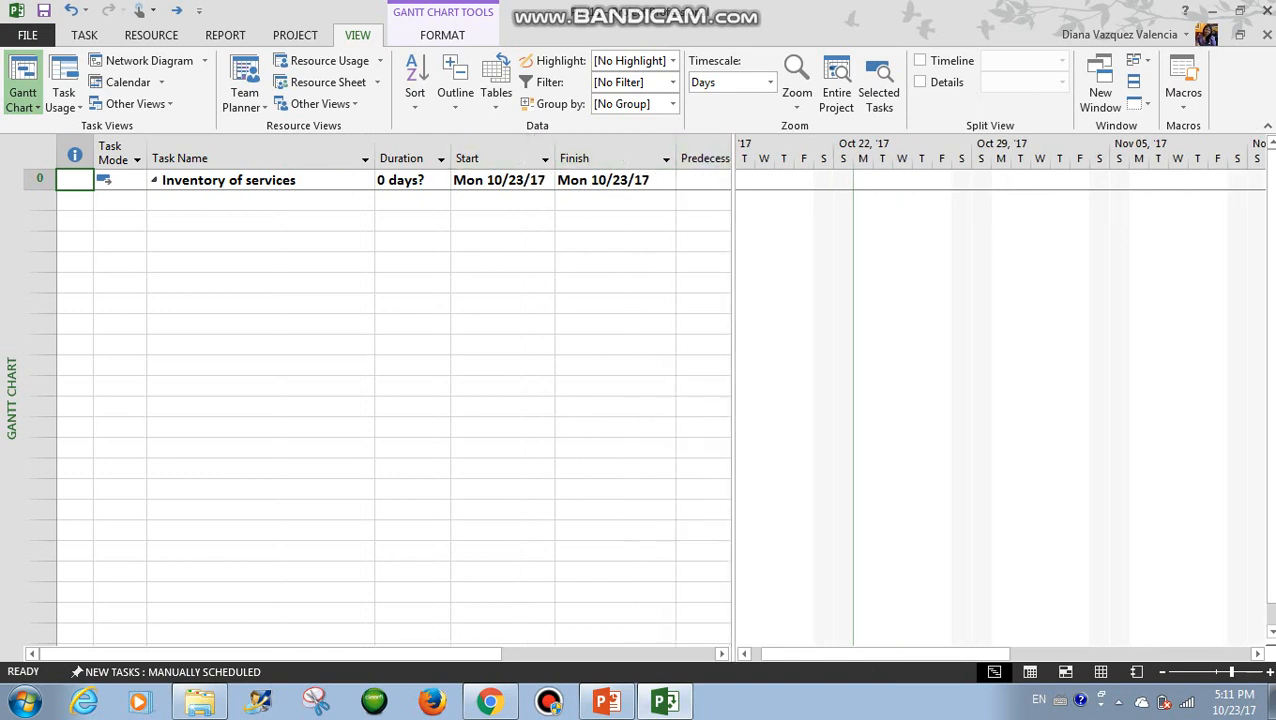
- Set the project's start date to Mon 10/16/17 in the project information
{"action": "left_click", "coordinate": [260, 201]}
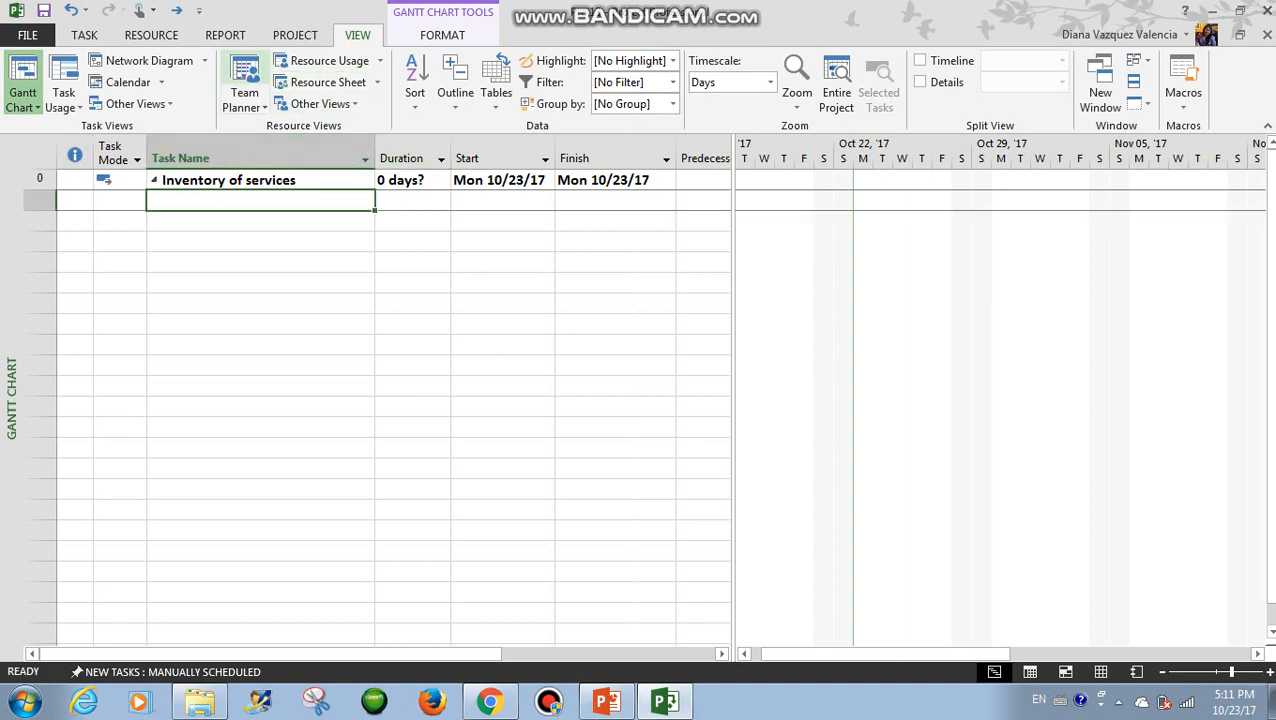
{"action": "left_click", "coordinate": [290, 37]}
{"action": "left_click", "coordinate": [193, 85]}
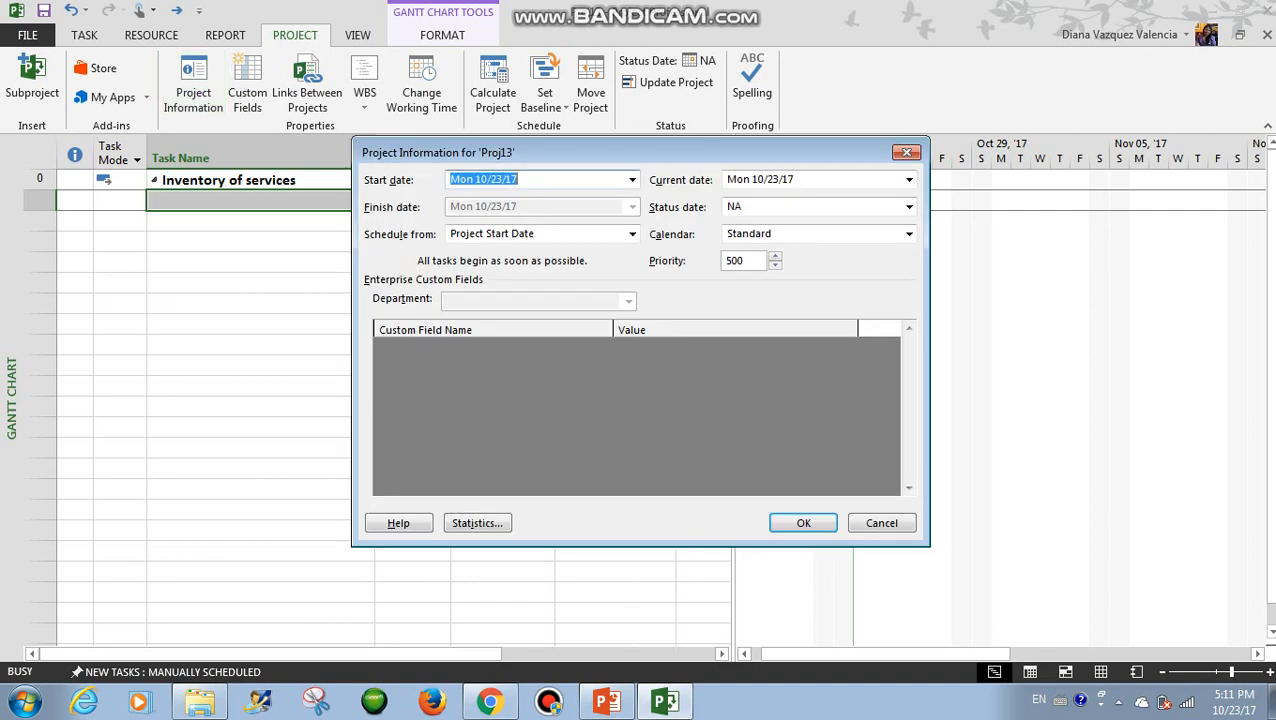
{"action": "left_click", "coordinate": [632, 179]}
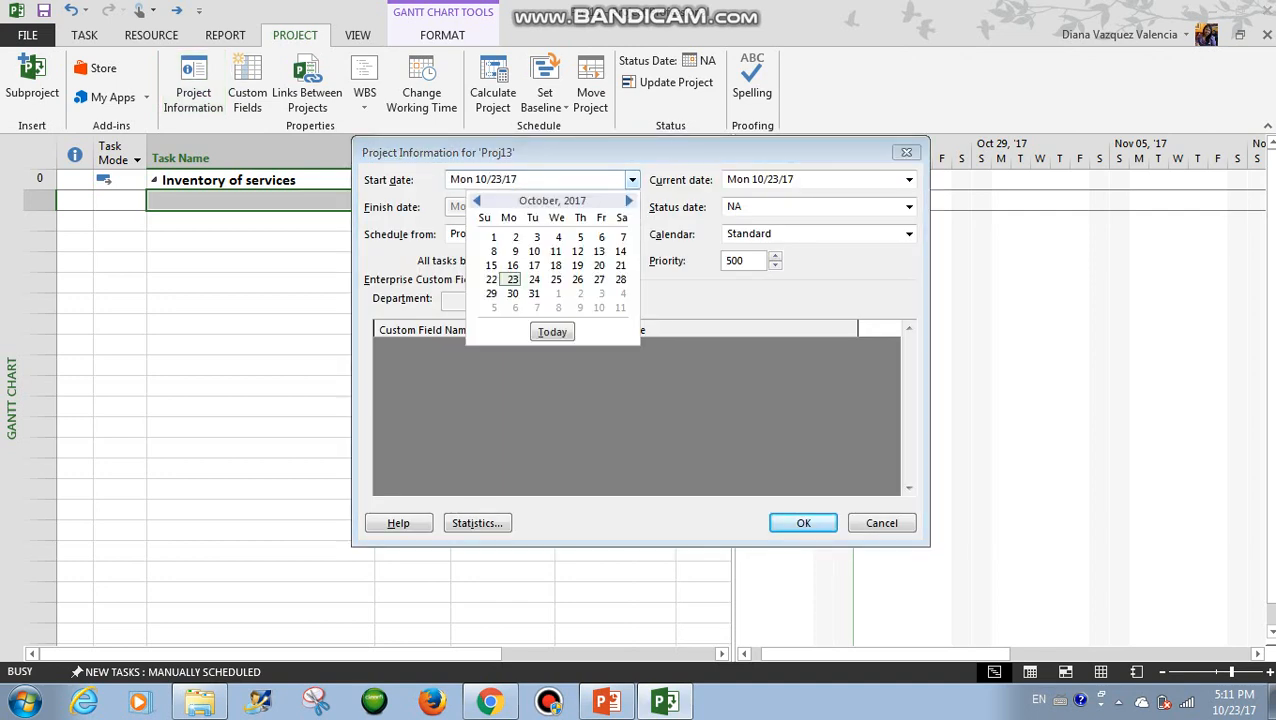
{"action": "left_click", "coordinate": [512, 265]}
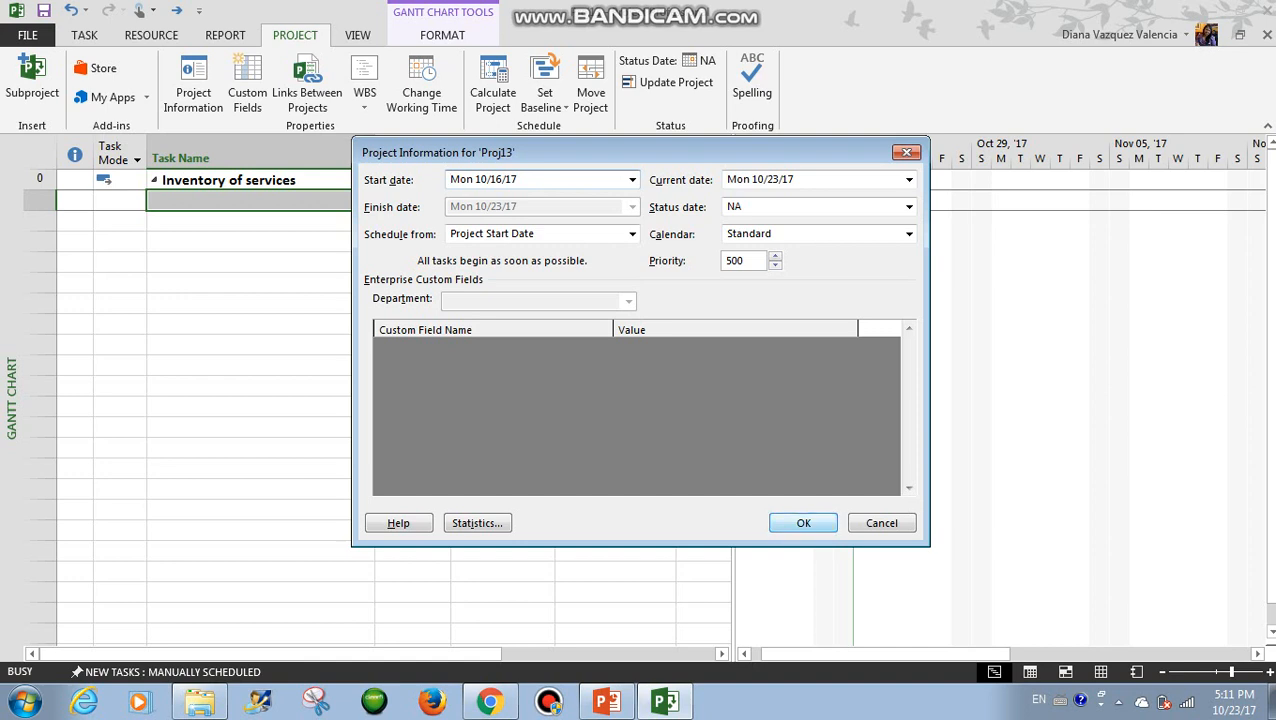
{"action": "key", "text": "Return"}
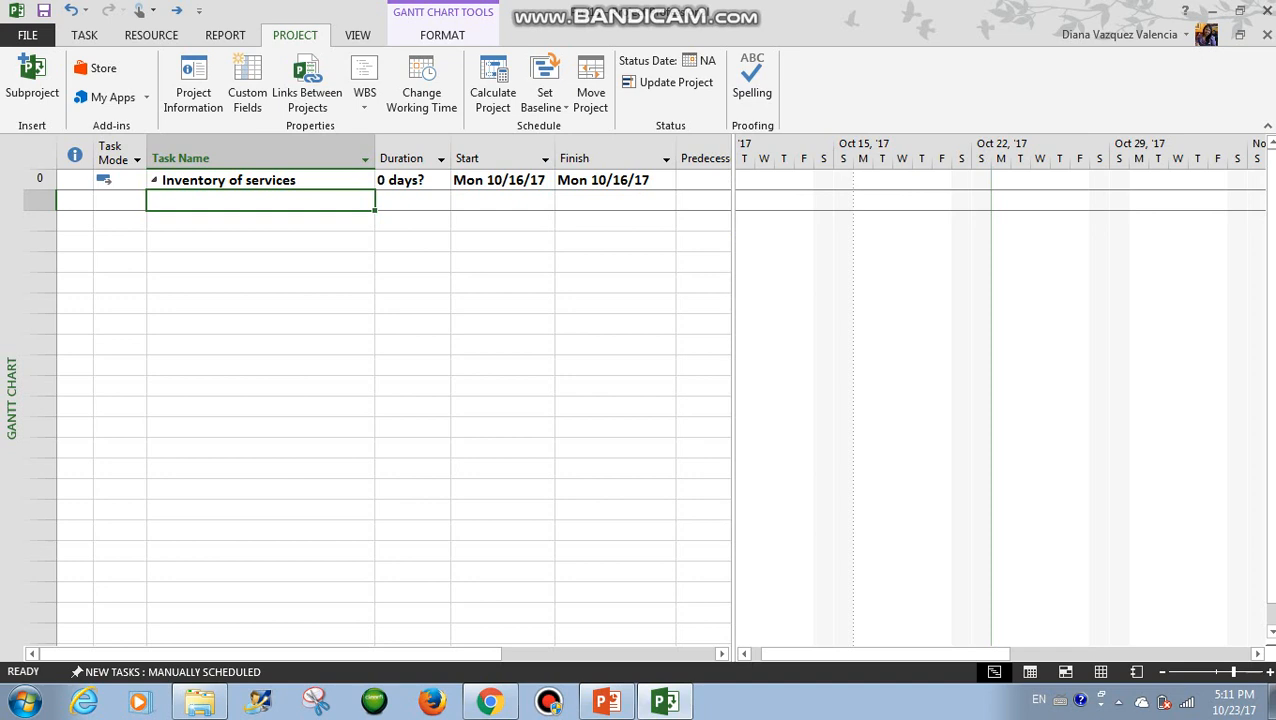
- Enter five tasks under the project summary: IT department, Call center, Operations, Training and Dispatch
{"action": "type", "text": "IT "}
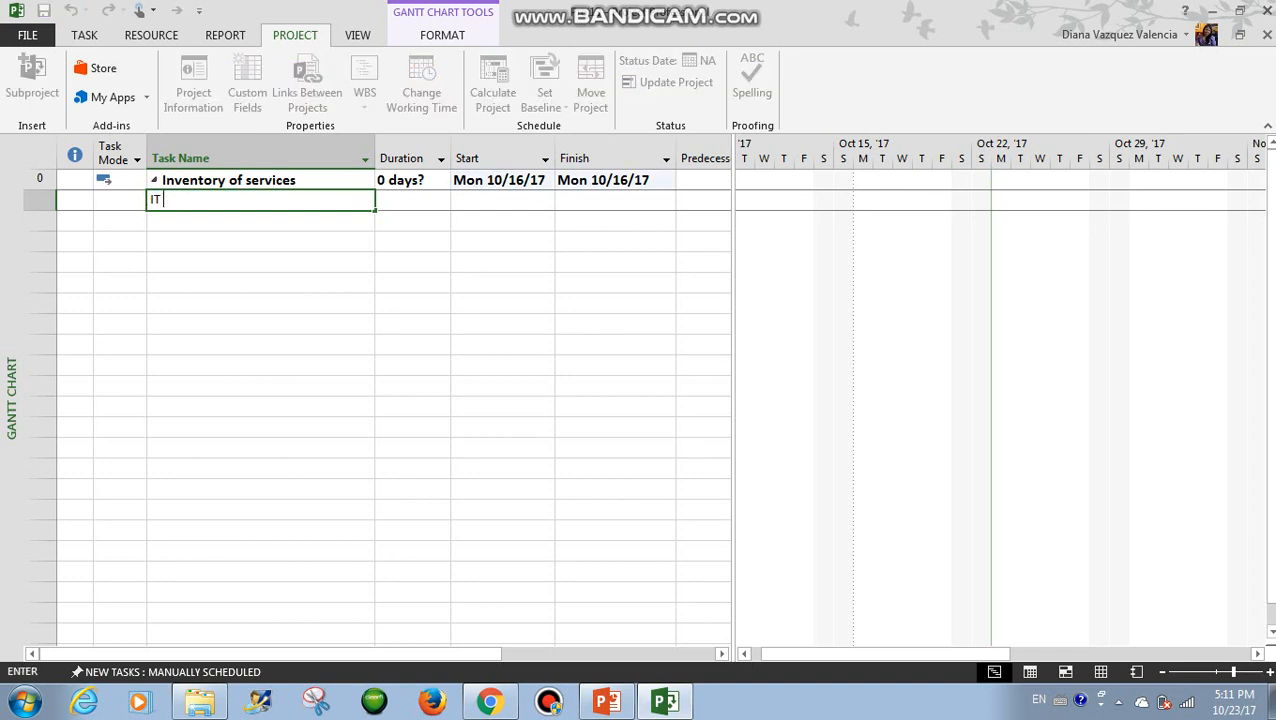
{"action": "type", "text": "department"}
{"action": "key", "text": "Return"}
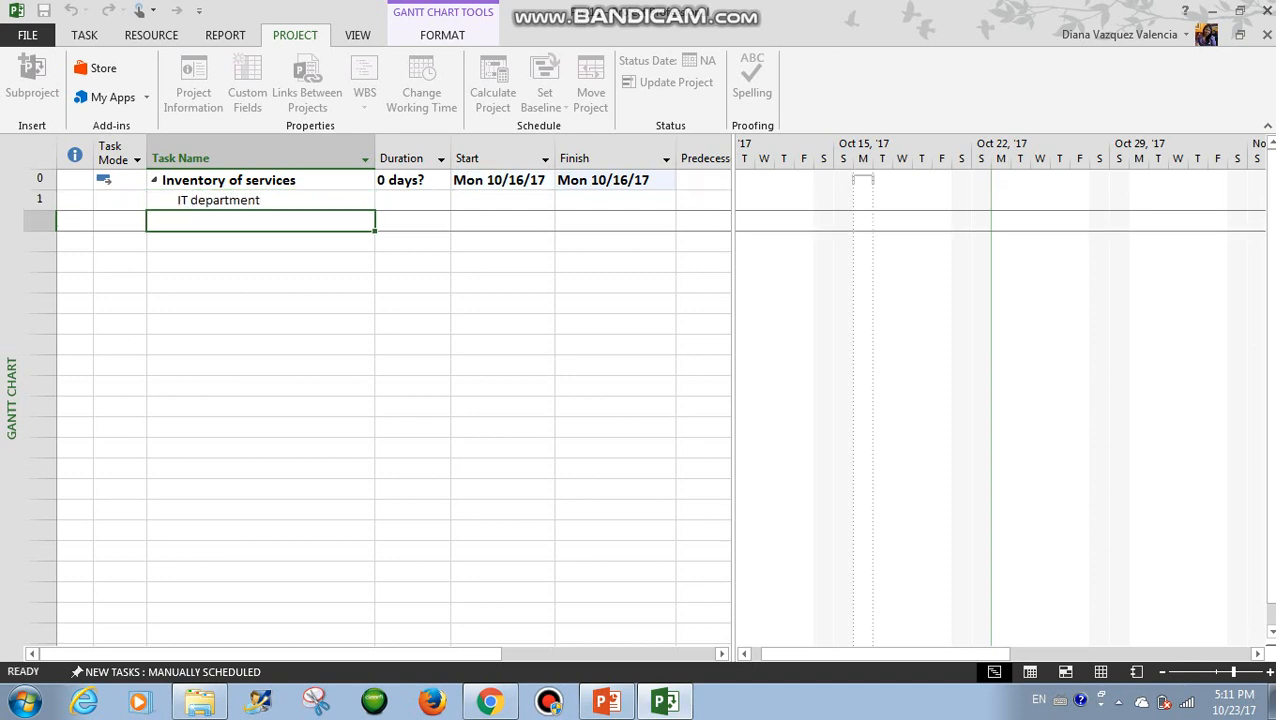
{"action": "type", "text": "Call center"}
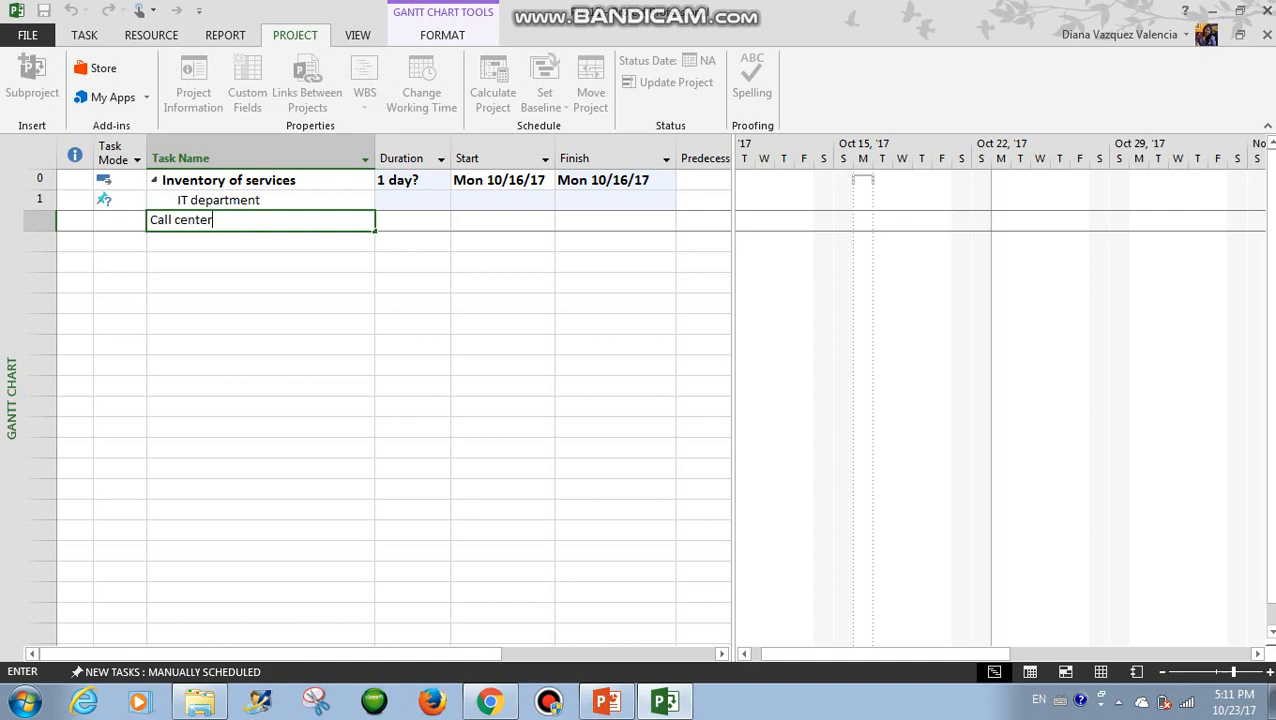
{"action": "key", "text": "Return"}
{"action": "type", "text": "Operations"}
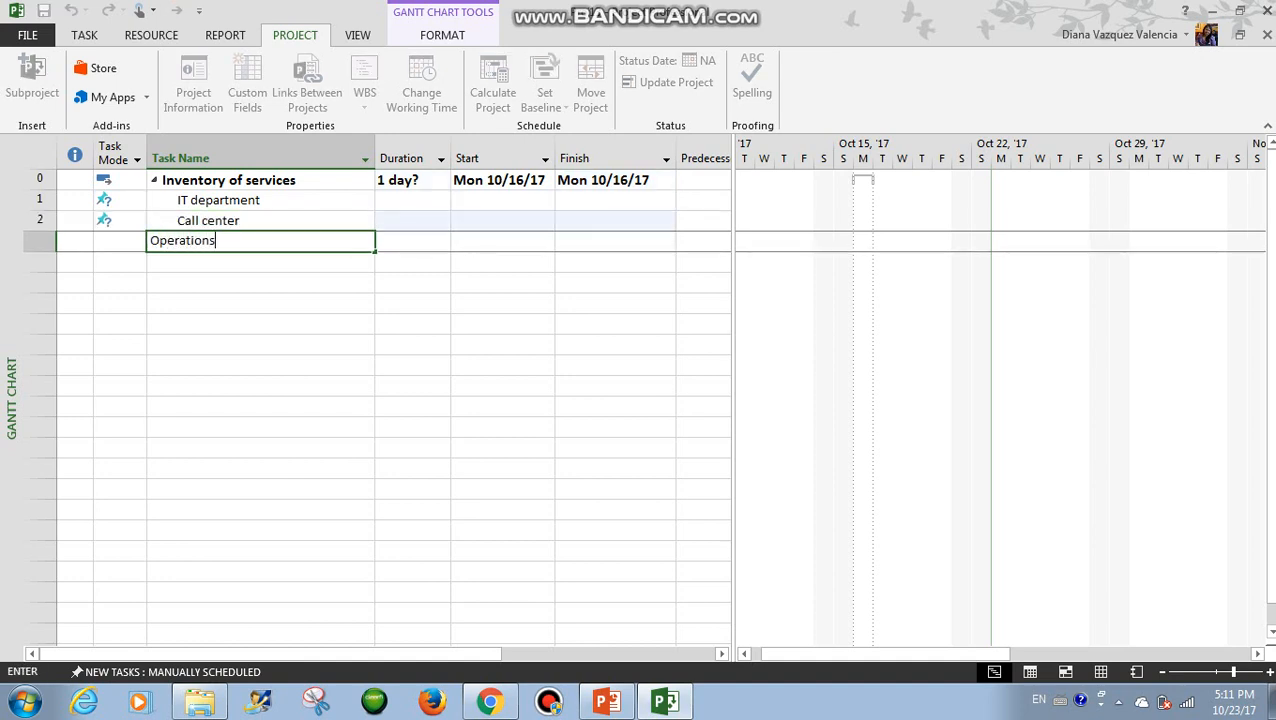
{"action": "key", "text": "Return"}
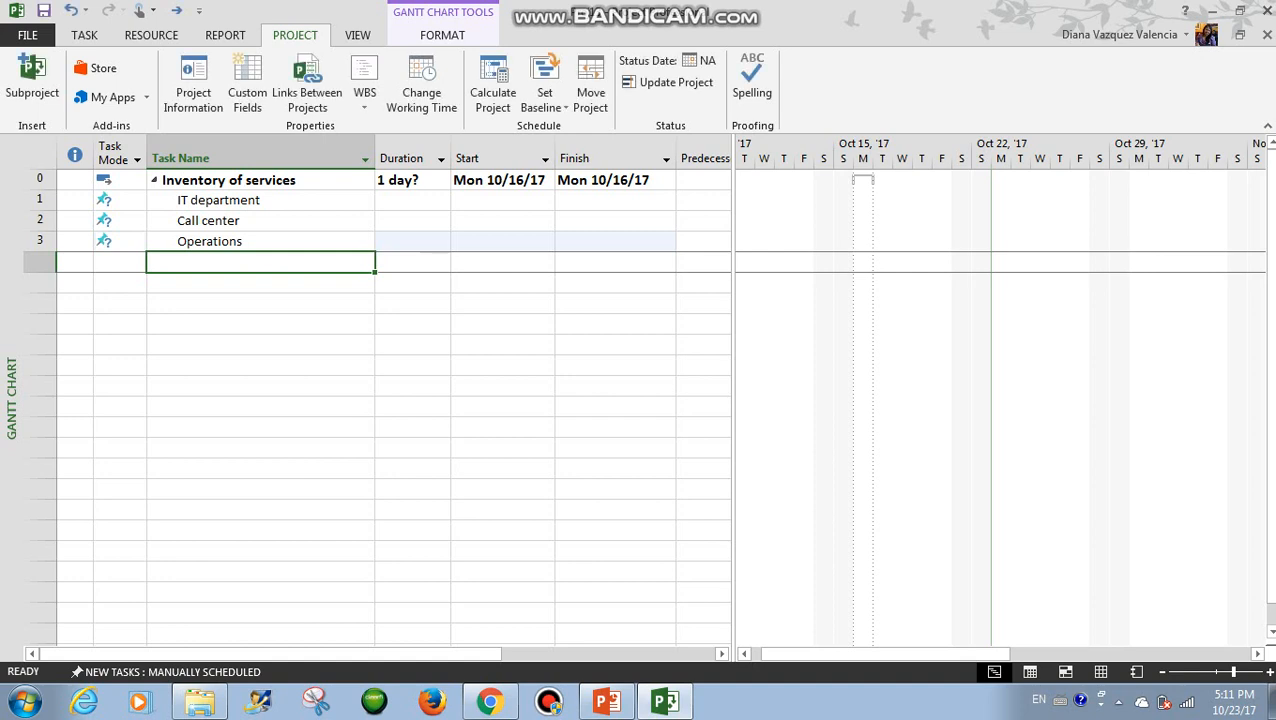
{"action": "type", "text": "Trai"}
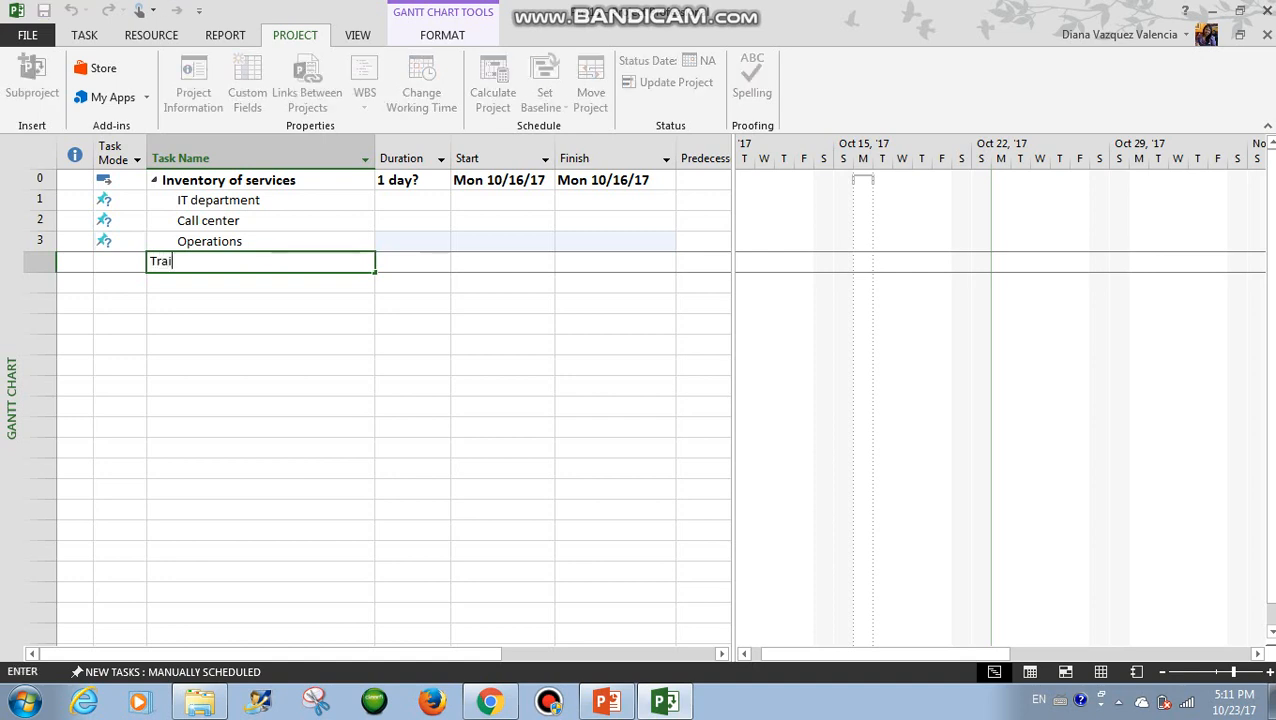
{"action": "type", "text": "ning"}
{"action": "key", "text": "Return"}
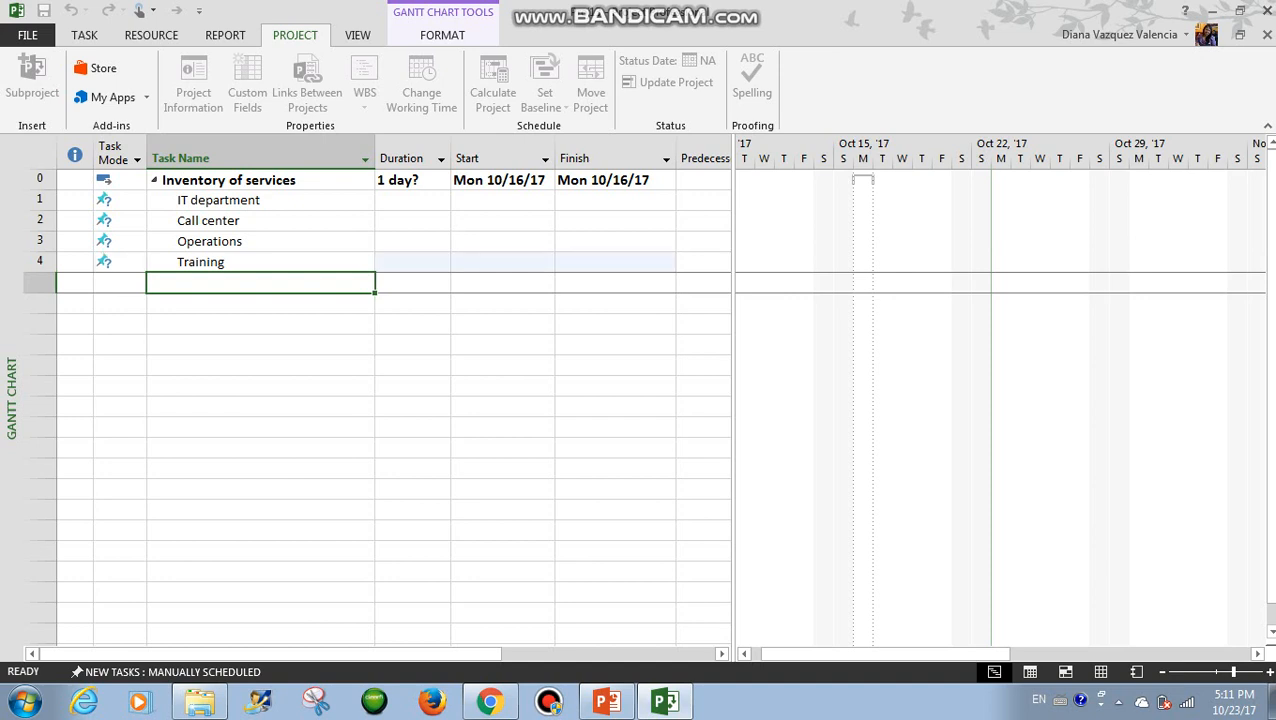
{"action": "type", "text": "Dispatch"}
{"action": "key", "text": "Return"}
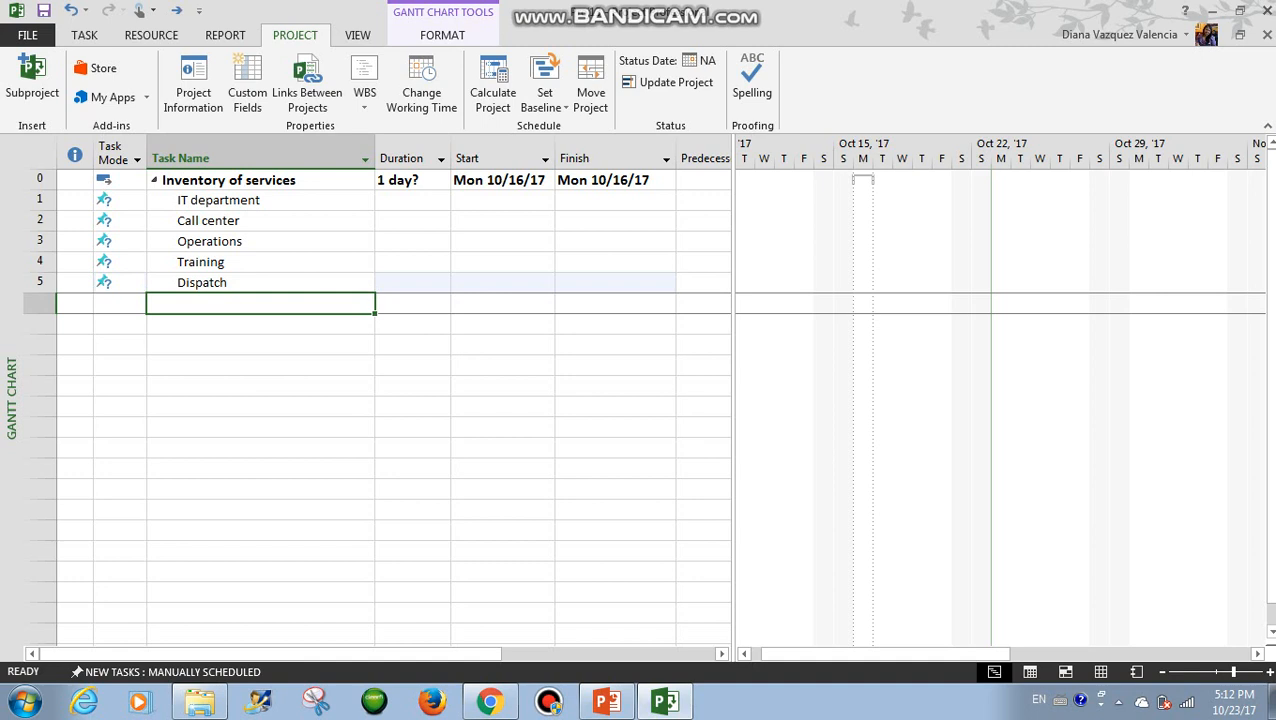
- Add a closing task named "Inventory of services completed !" below Dispatch
{"action": "type", "text": "Invenr"}
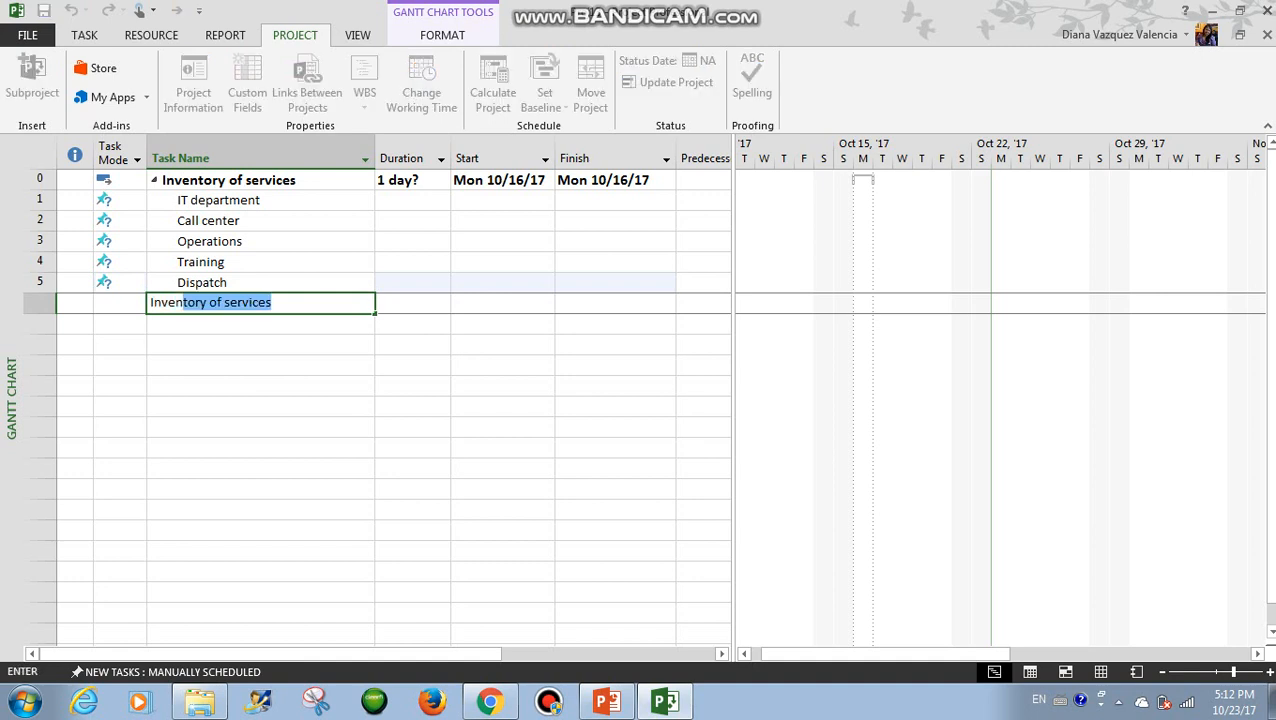
{"action": "key", "text": "BackSpace"}
{"action": "key", "text": "BackSpace"}
{"action": "type", "text": "ntory of servi"}
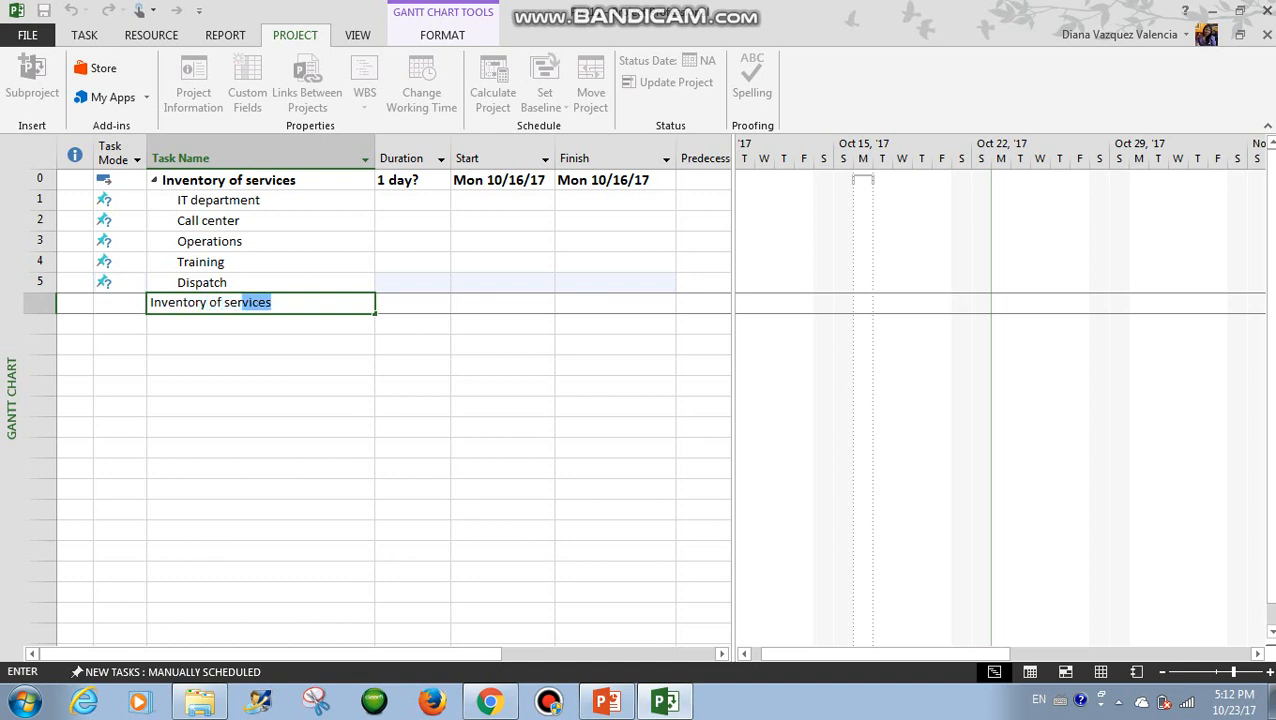
{"action": "type", "text": "ces completed !"}
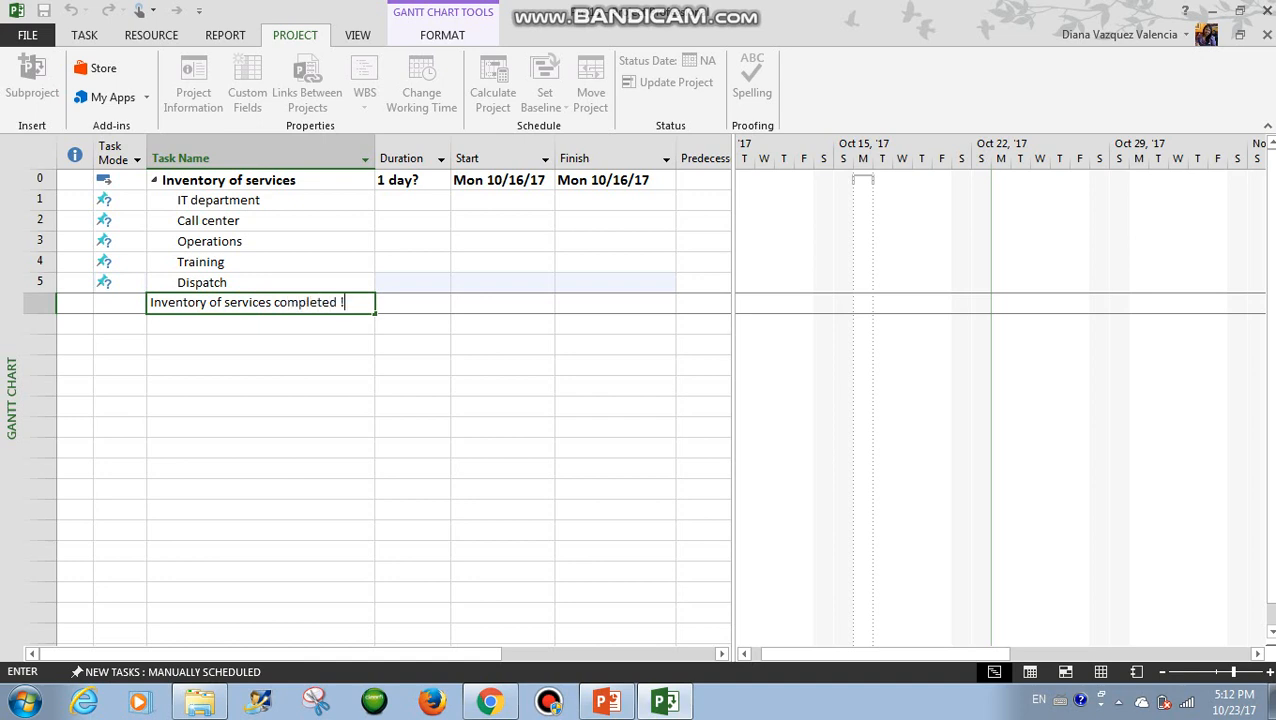
{"action": "key", "text": "Return"}
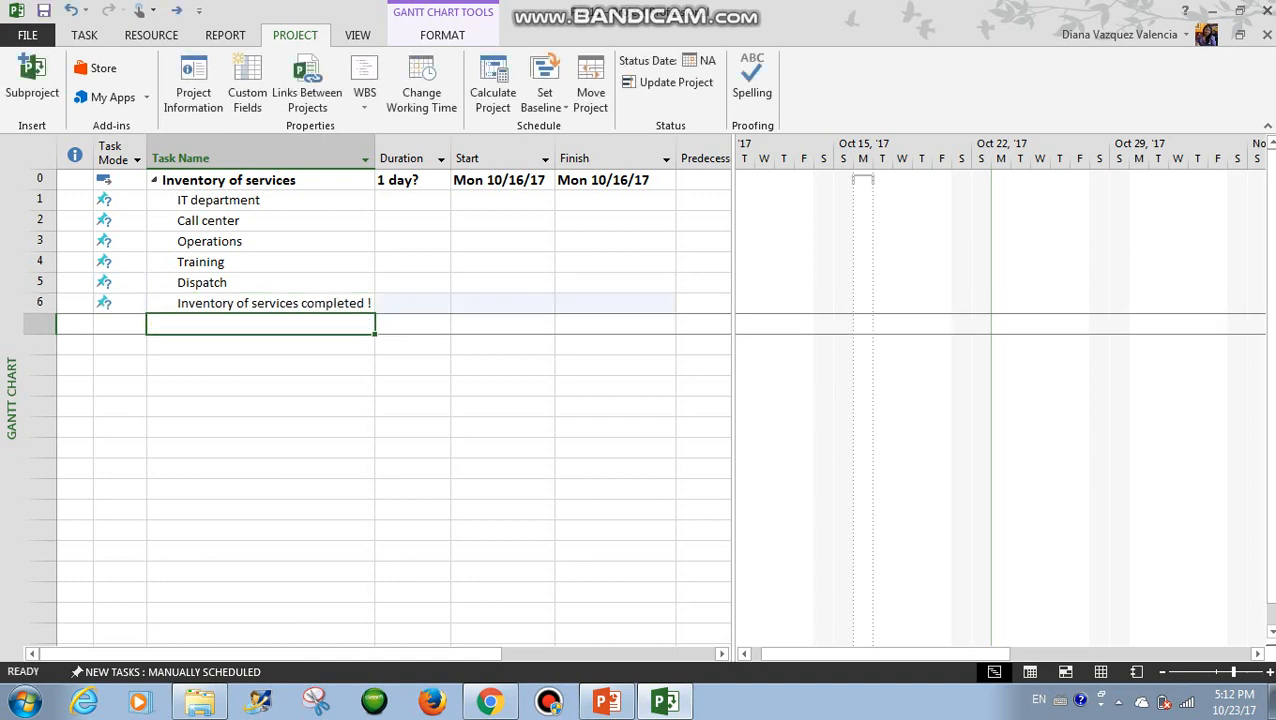
- Set the IT department task's duration to 1 day and fill it down through Dispatch
{"action": "left_click", "coordinate": [407, 201]}
{"action": "type", "text": "1d"}
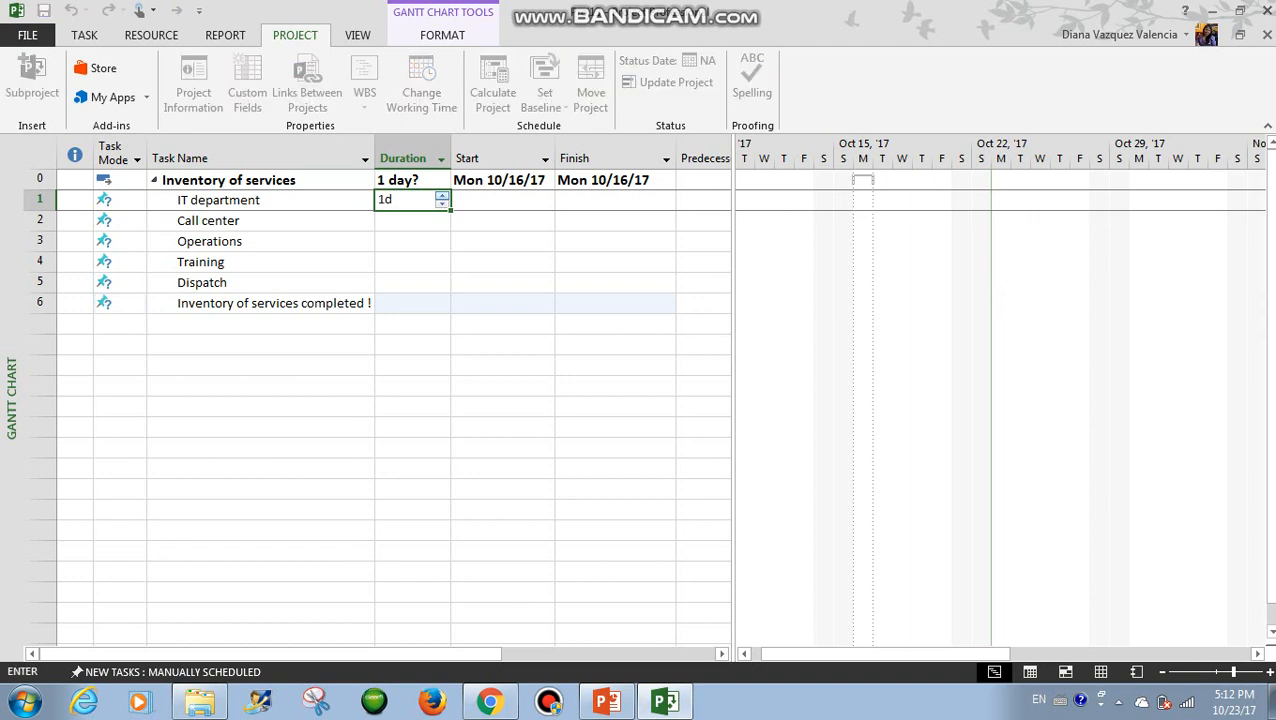
{"action": "key", "text": "Return"}
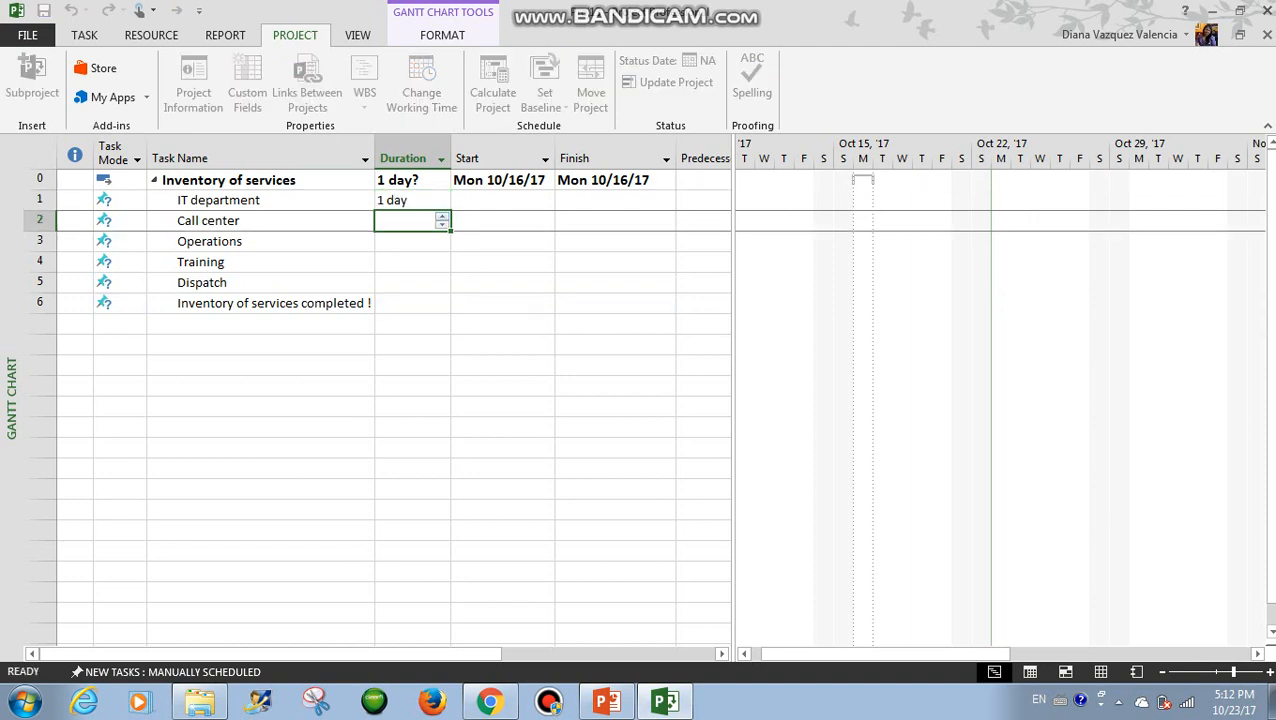
{"action": "left_click", "coordinate": [407, 200]}
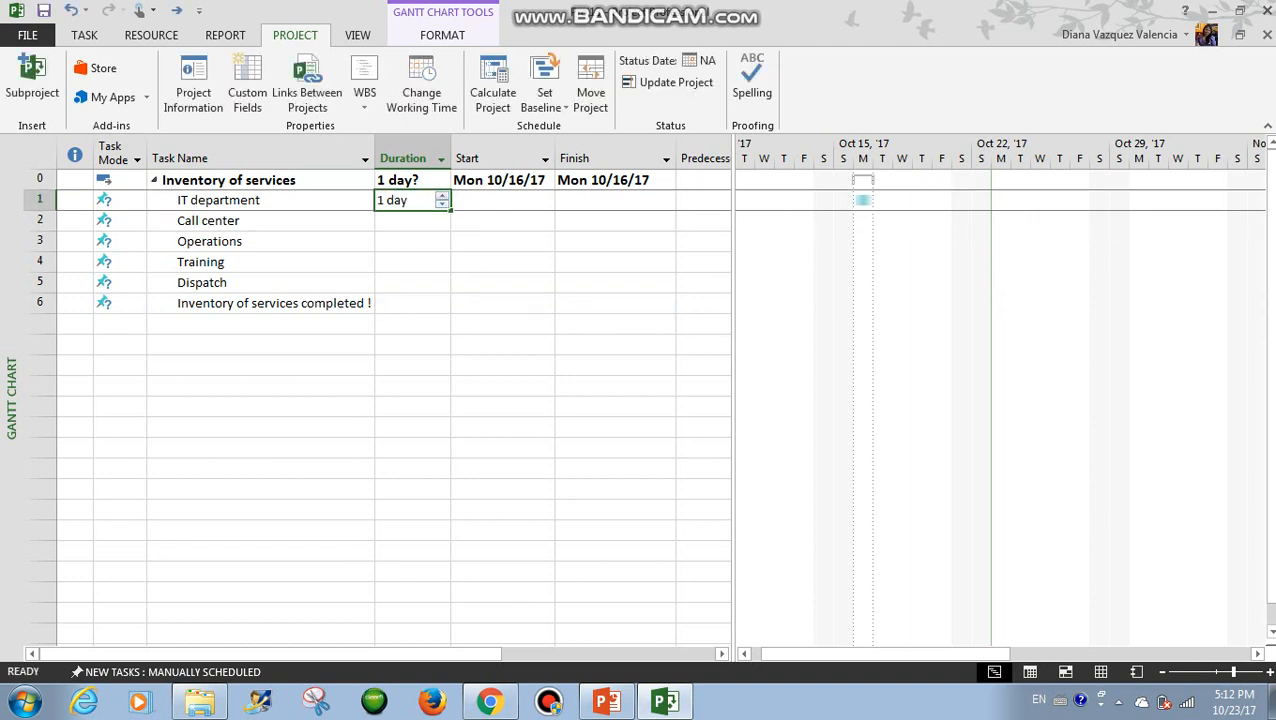
{"action": "left_click_drag", "start_coordinate": [450, 210], "coordinate": [448, 284]}
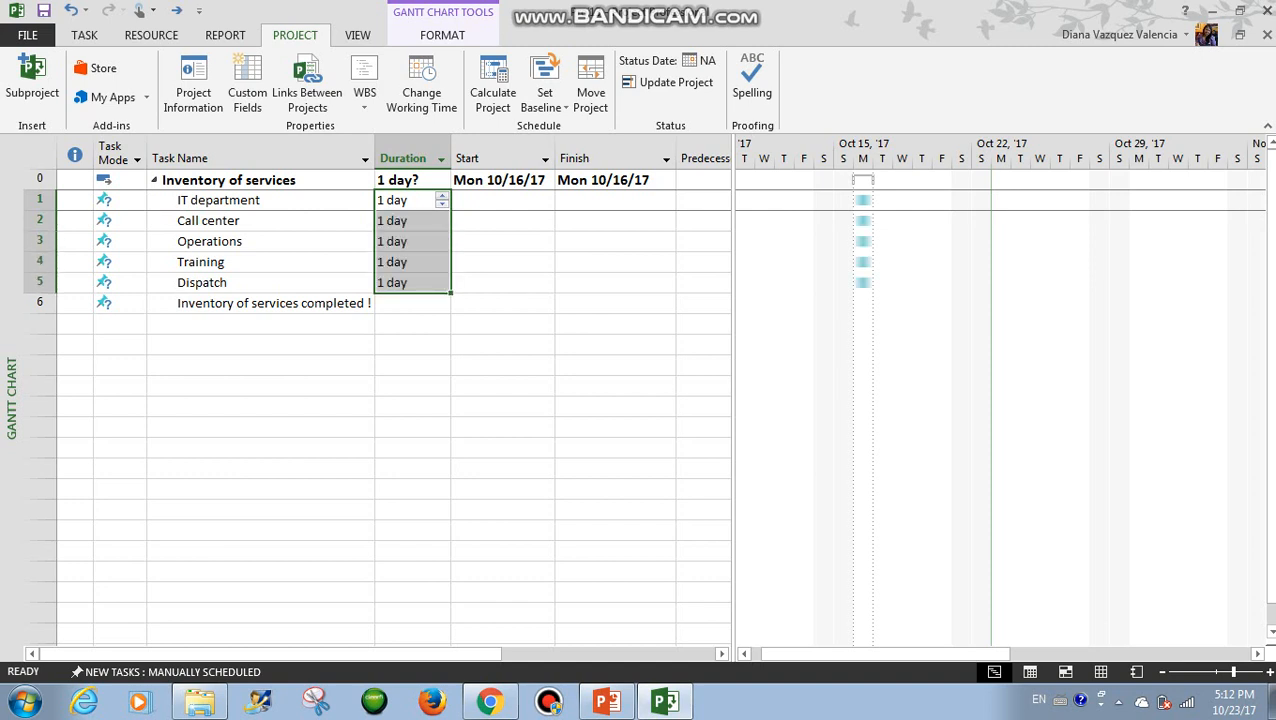
- Set the duration of "Inventory of services completed !" to 0 days to make it a milestone
{"action": "left_click", "coordinate": [412, 303]}
{"action": "type", "text": "0d"}
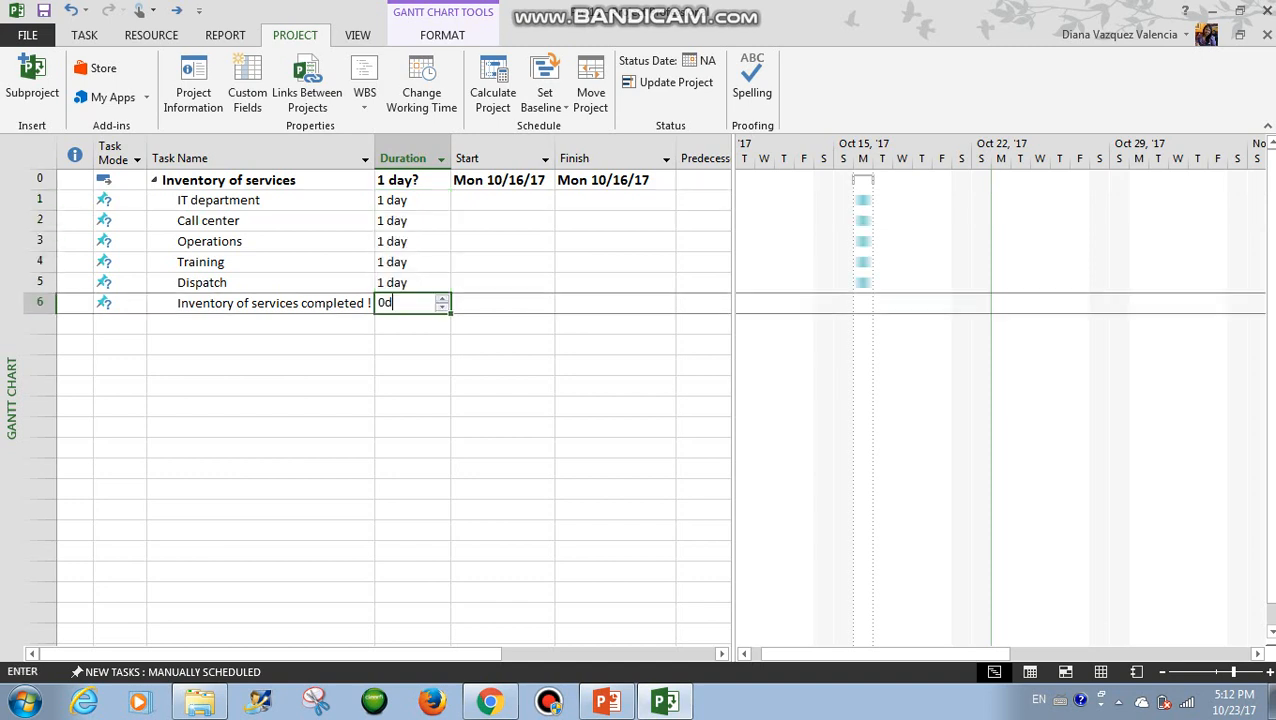
{"action": "key", "text": "Return"}
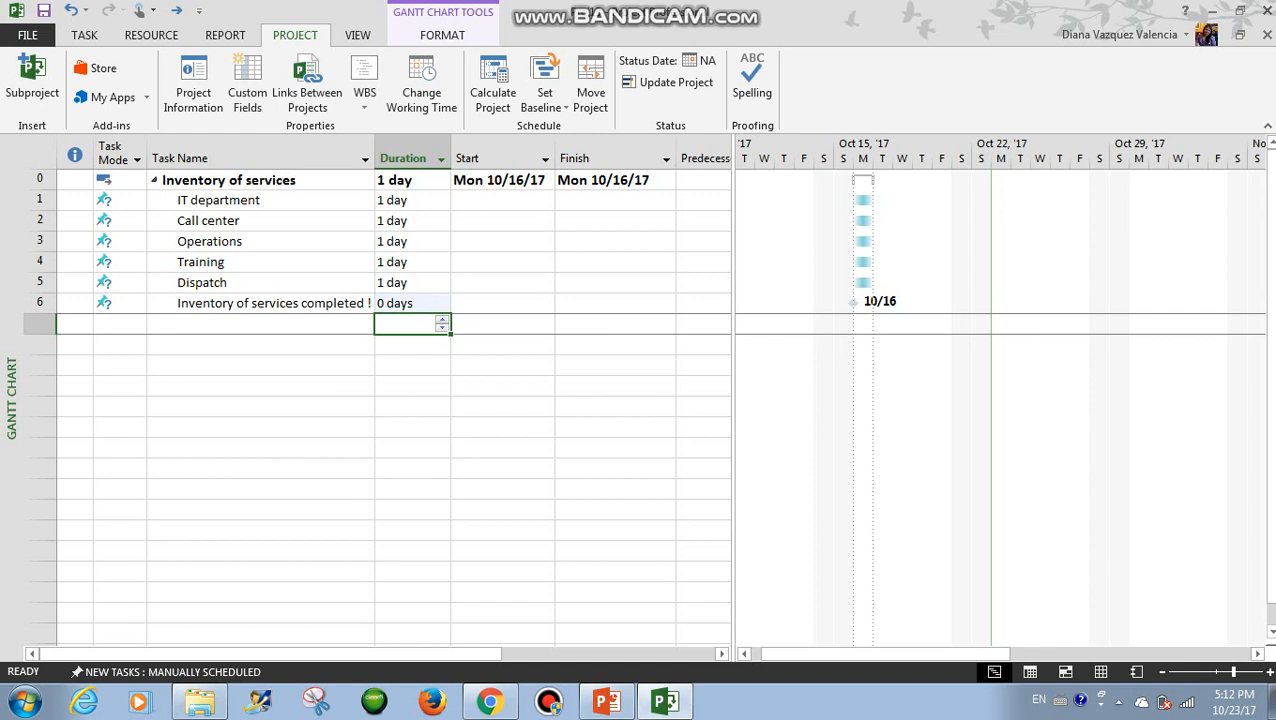
- Switch all tasks to Auto Schedule and link them in sequence from IT department to the completion milestone
{"action": "left_click_drag", "start_coordinate": [120, 303], "coordinate": [120, 180]}
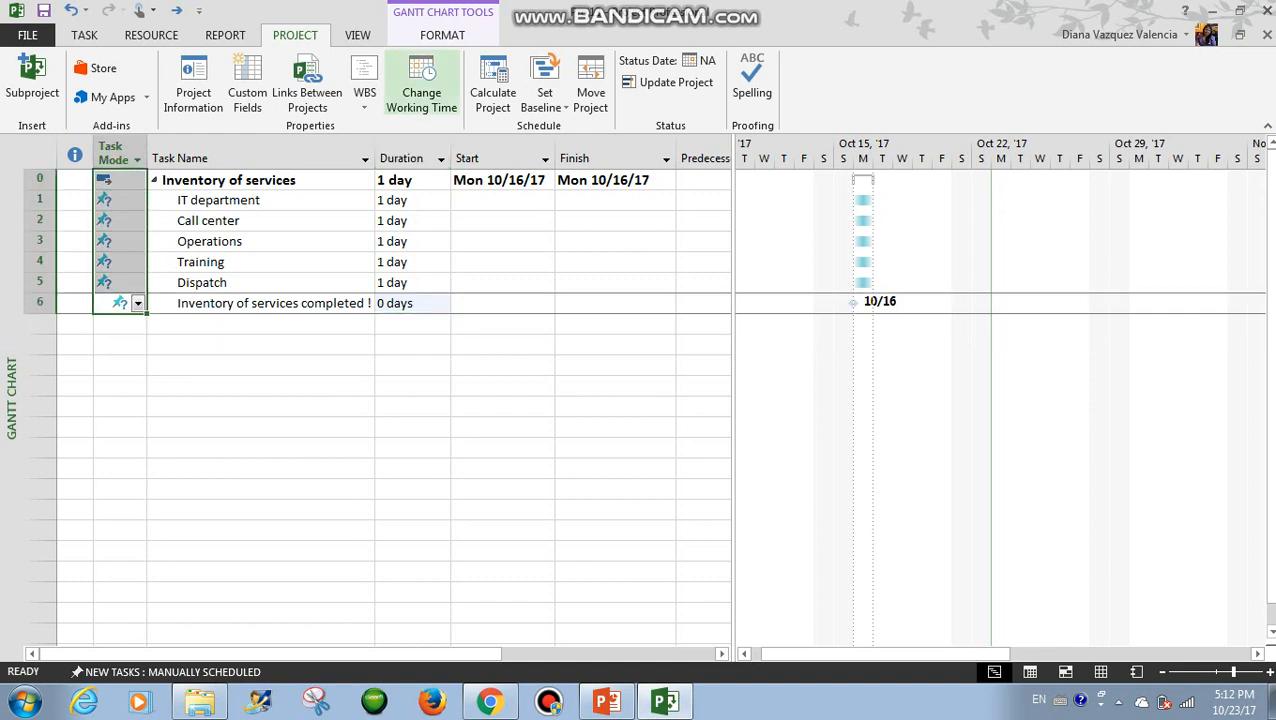
{"action": "left_click", "coordinate": [84, 35]}
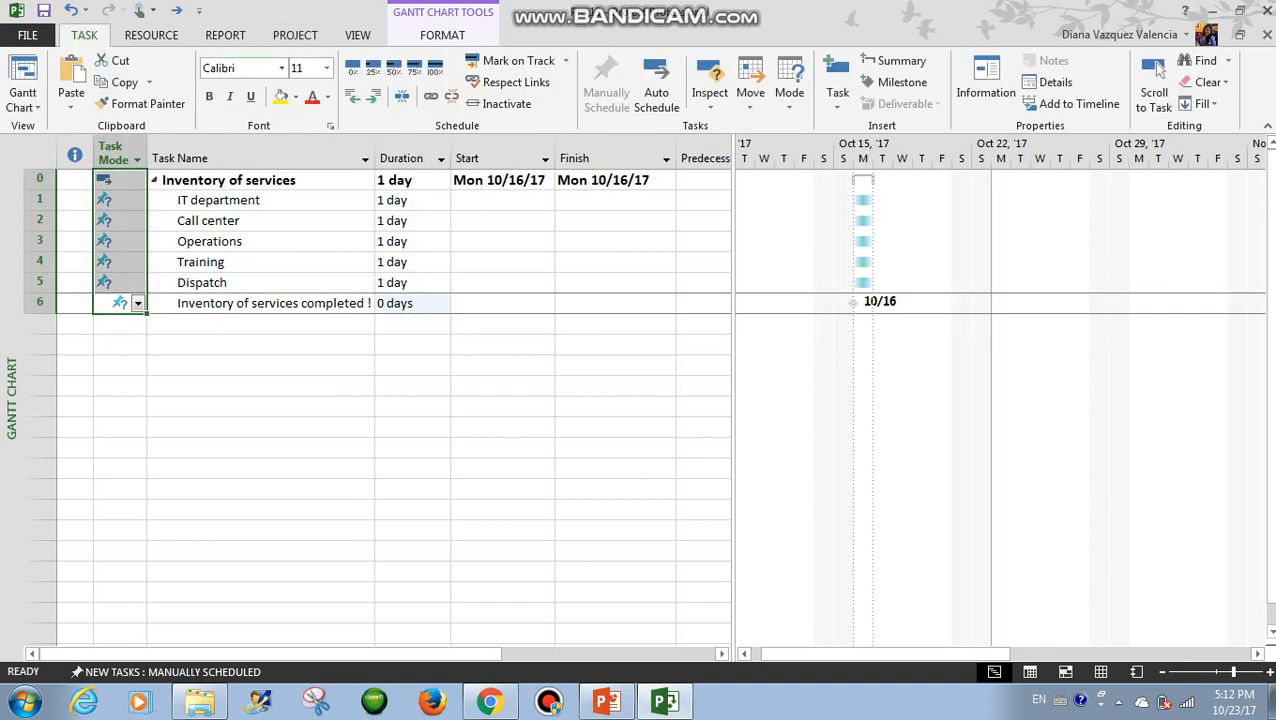
{"action": "left_click", "coordinate": [656, 92]}
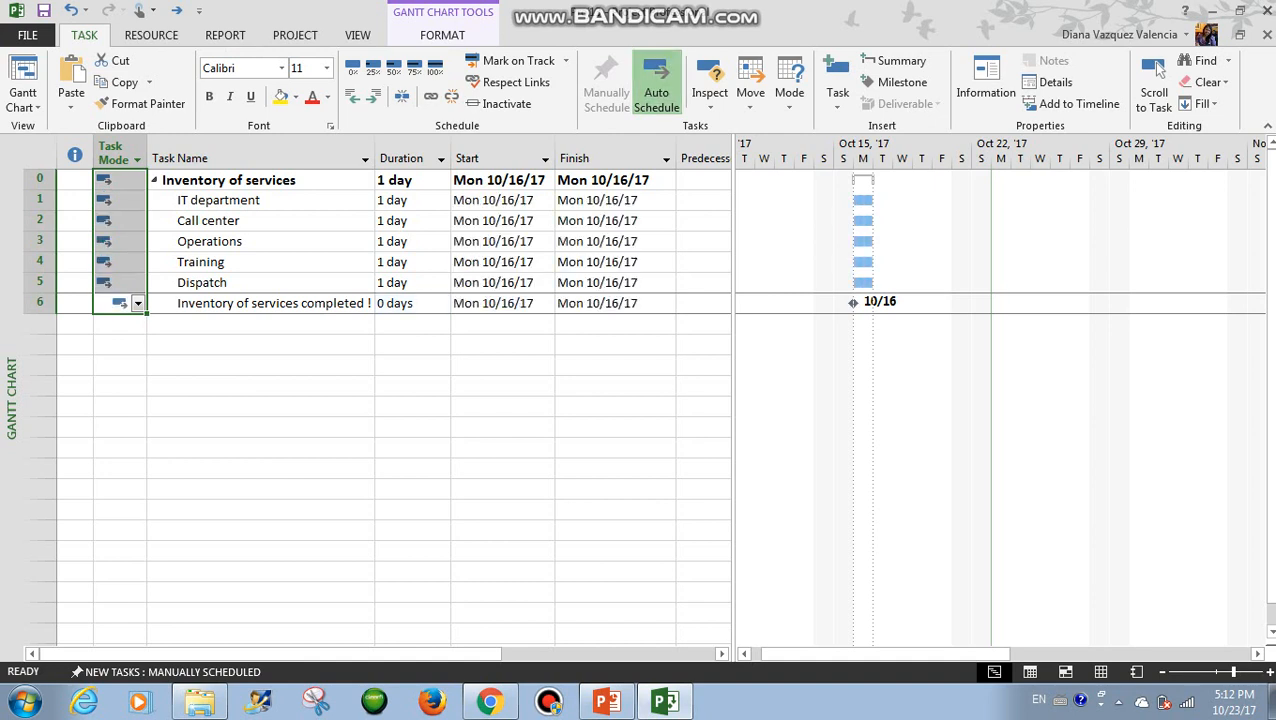
{"action": "key", "text": "ctrl+F2"}
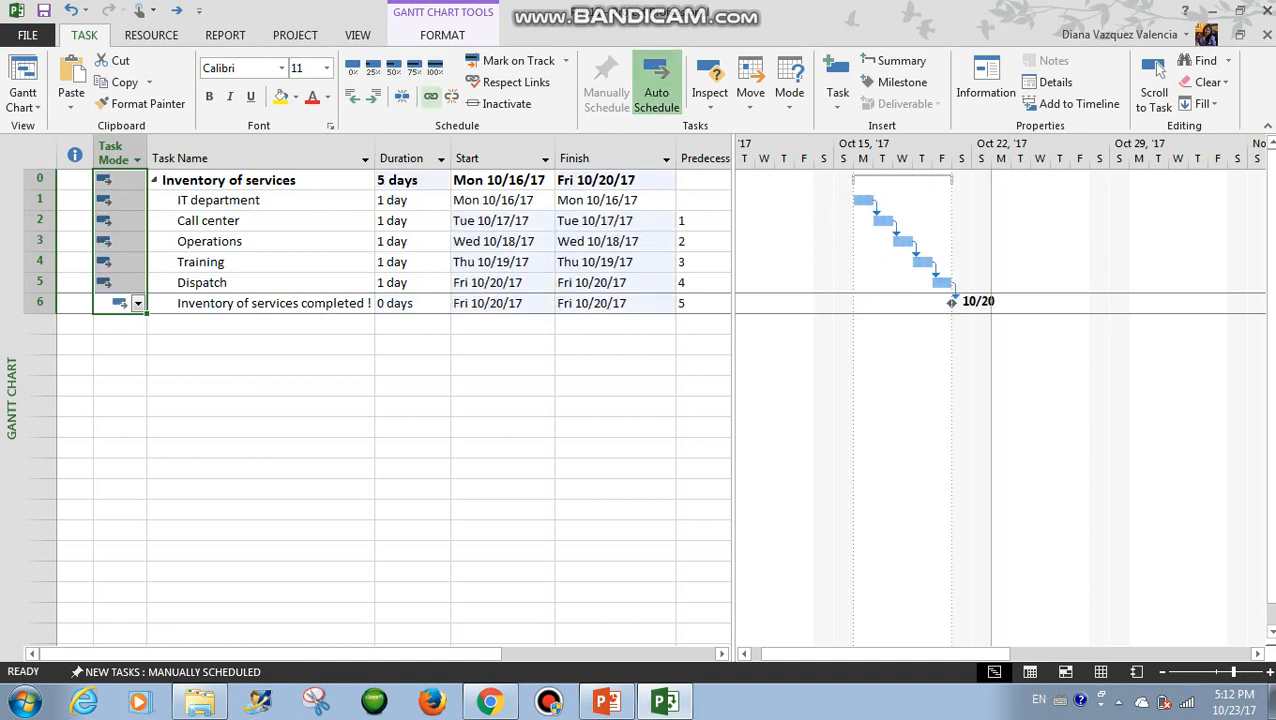
{"action": "left_click", "coordinate": [500, 365]}
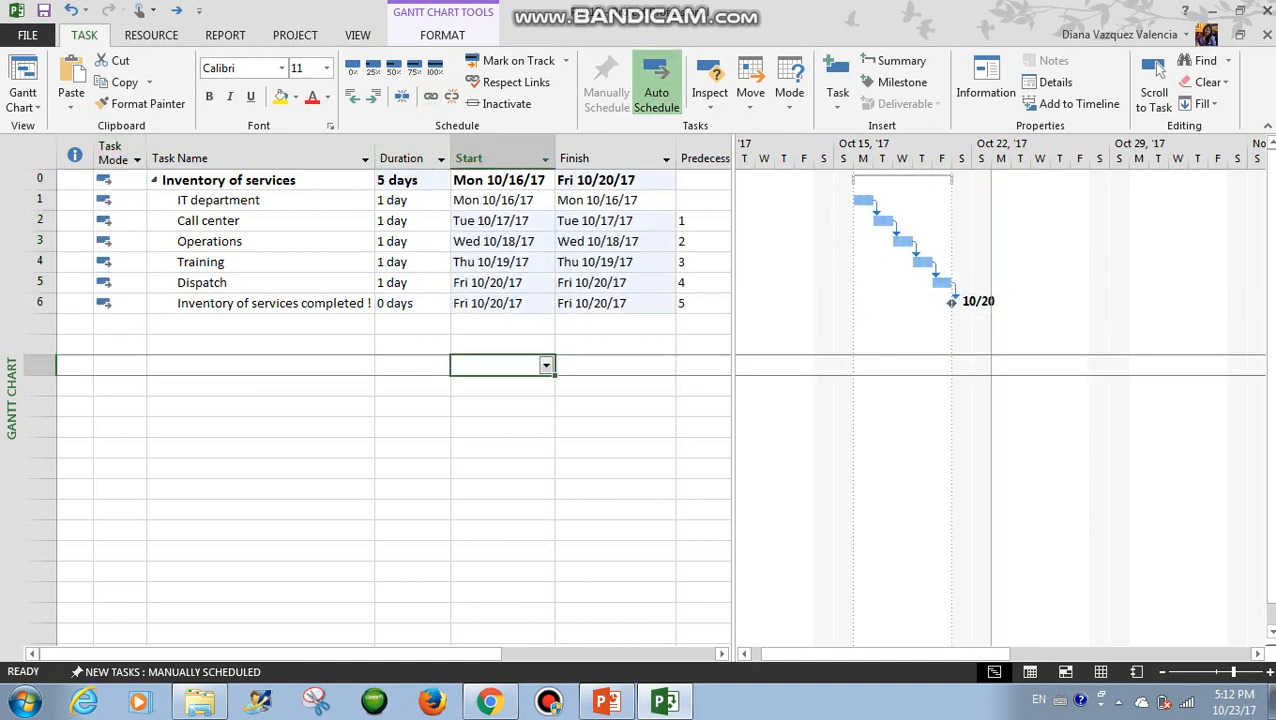
- Set the baseline for the entire project
{"action": "left_click", "coordinate": [295, 35]}
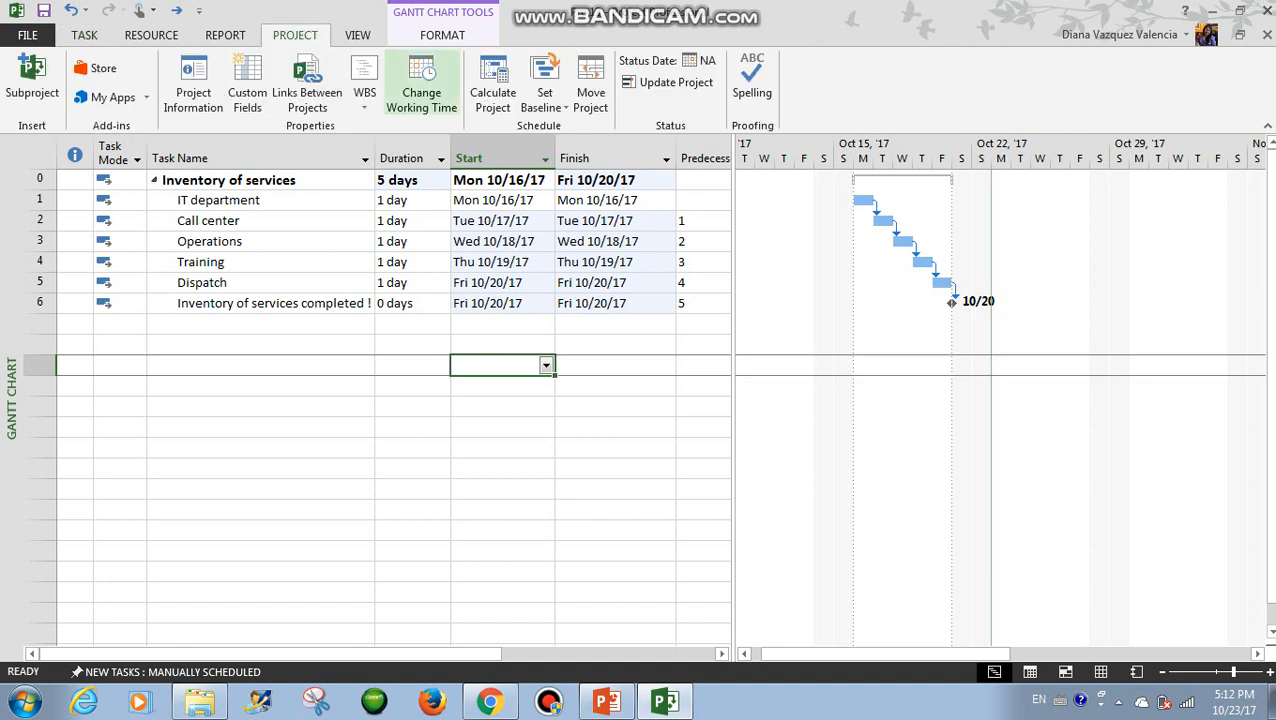
{"action": "left_click", "coordinate": [544, 100]}
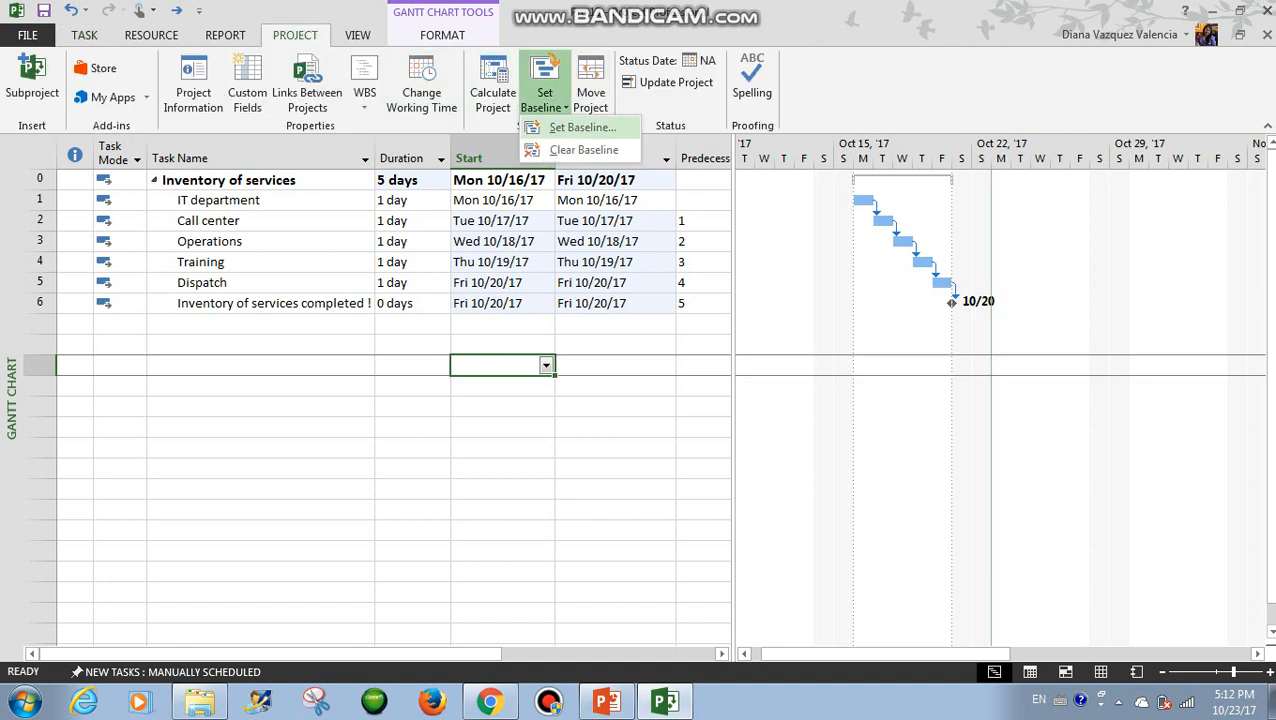
{"action": "left_click", "coordinate": [582, 127]}
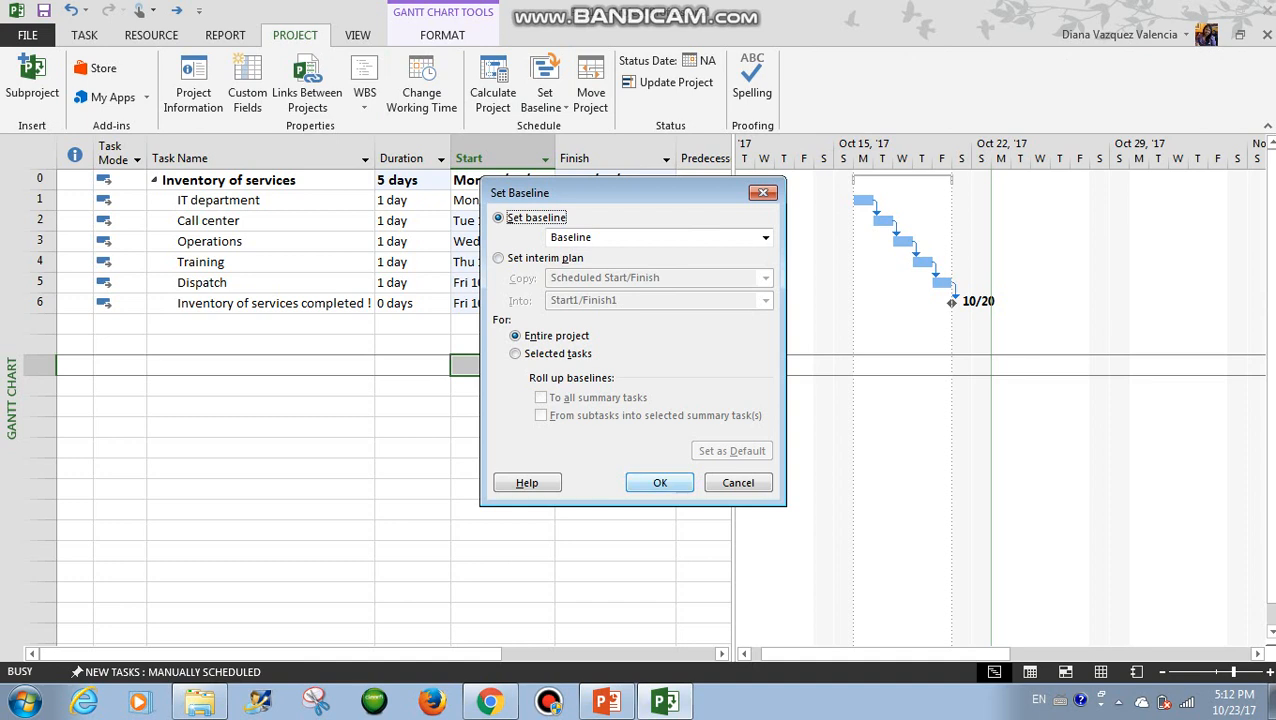
{"action": "left_click", "coordinate": [660, 483]}
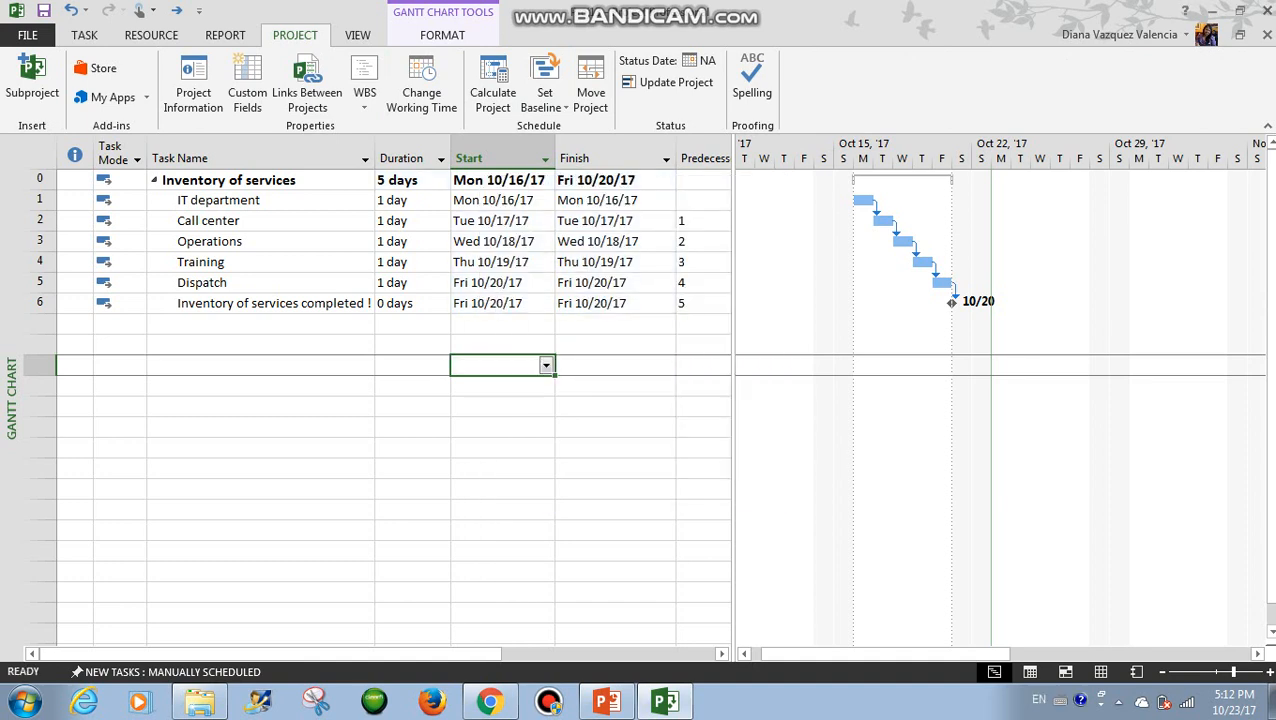
- Set the project's status date to Tue 10/17/17
{"action": "left_click", "coordinate": [260, 200]}
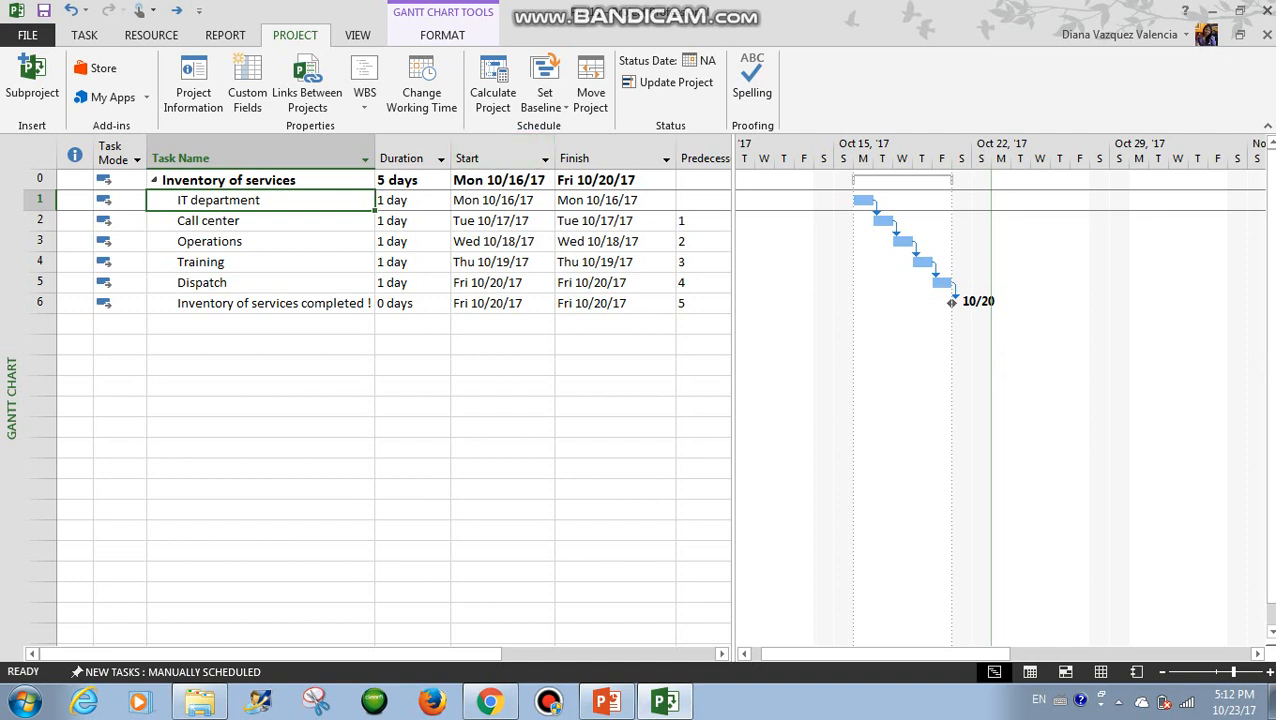
{"action": "left_click", "coordinate": [700, 60]}
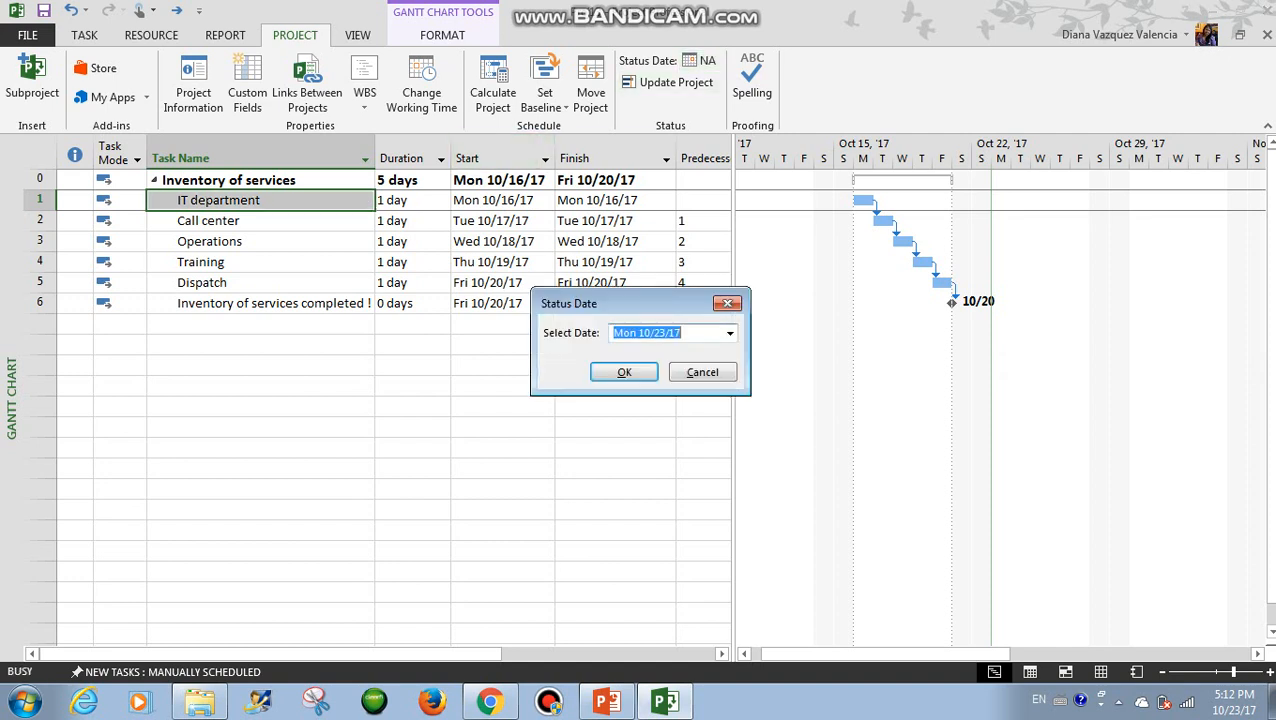
{"action": "left_click", "coordinate": [729, 333]}
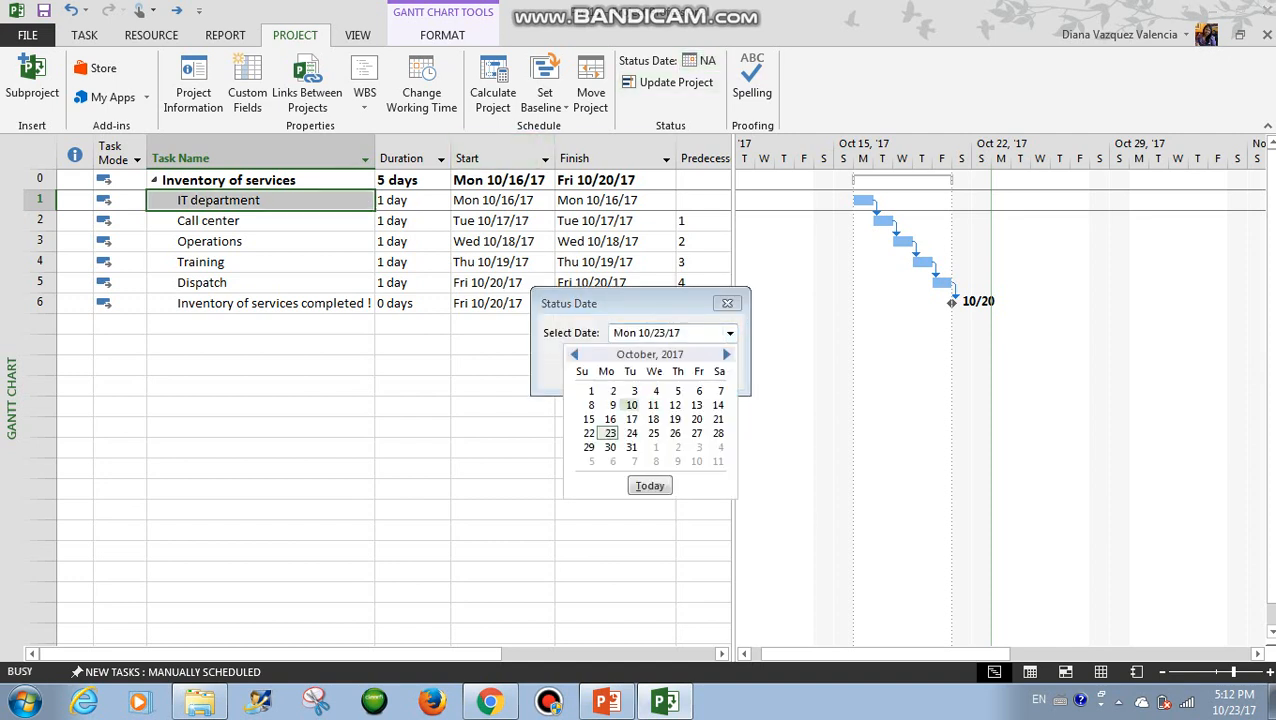
{"action": "left_click", "coordinate": [631, 419]}
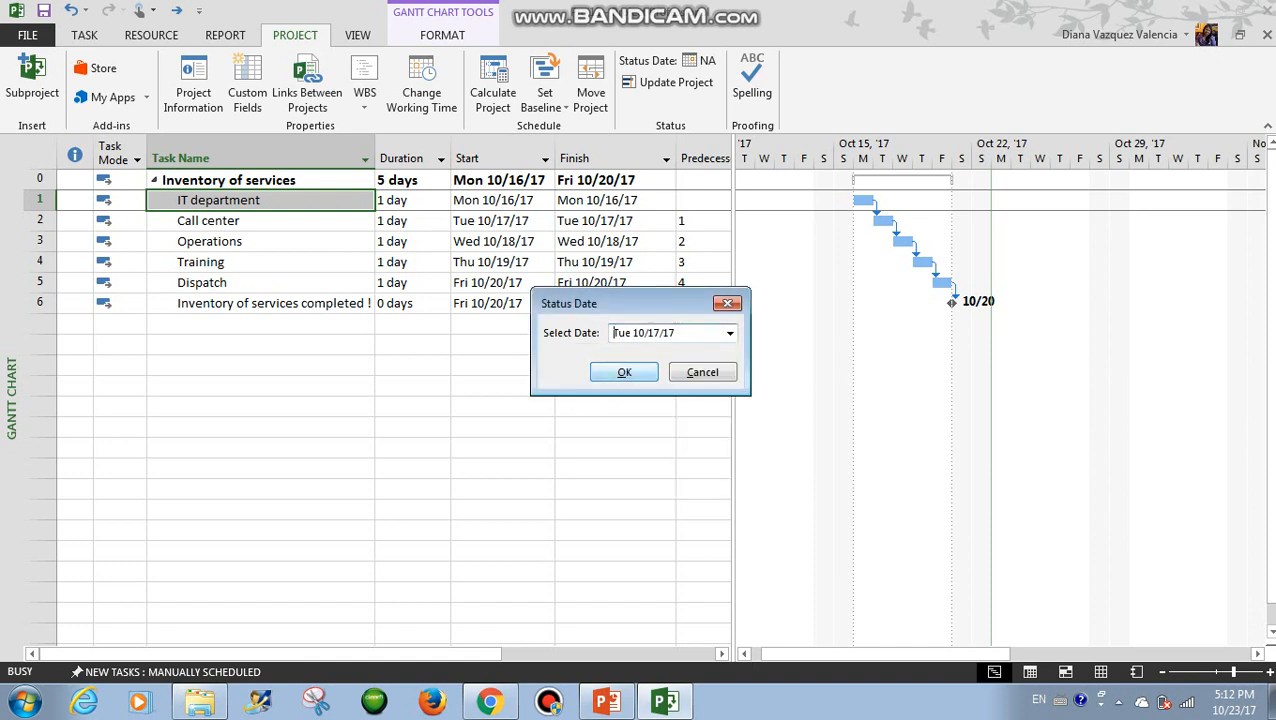
{"action": "left_click", "coordinate": [624, 372]}
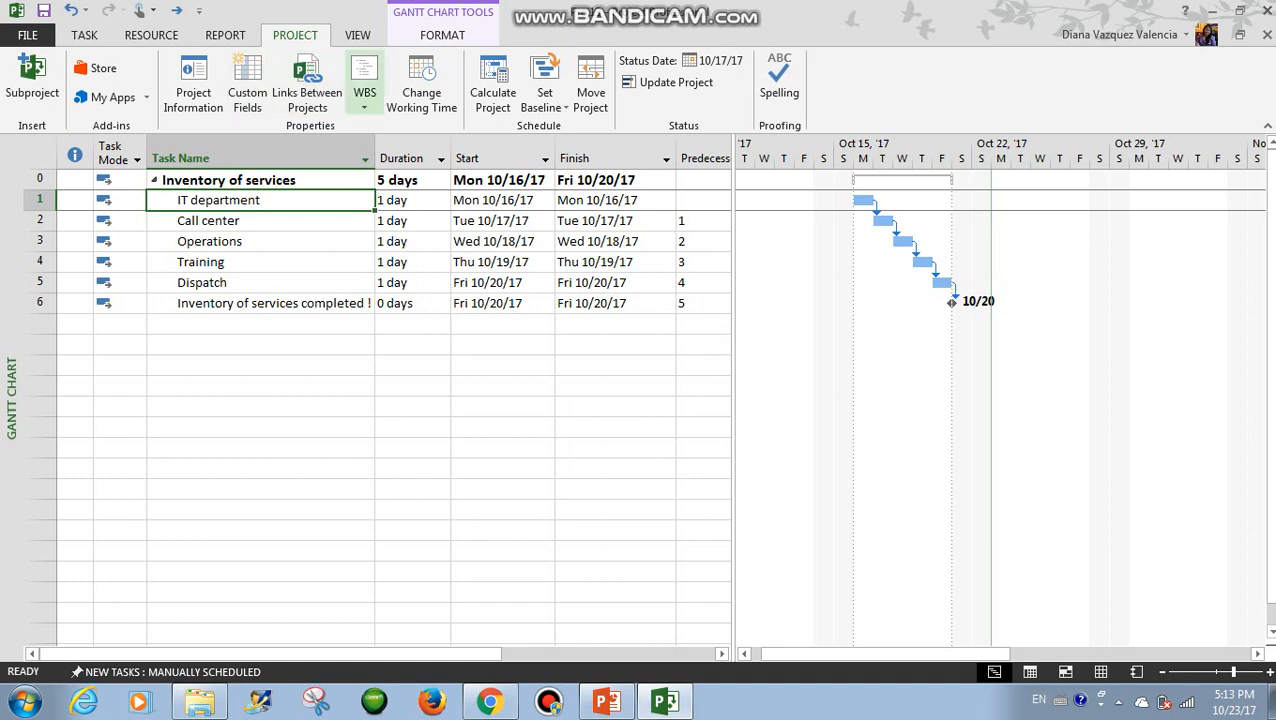
- Update the IT department task with an actual start of Mon 10/16/17 and 50% complete
{"action": "scroll", "coordinate": [1155, 66], "scroll_direction": "up", "scroll_amount": 3}
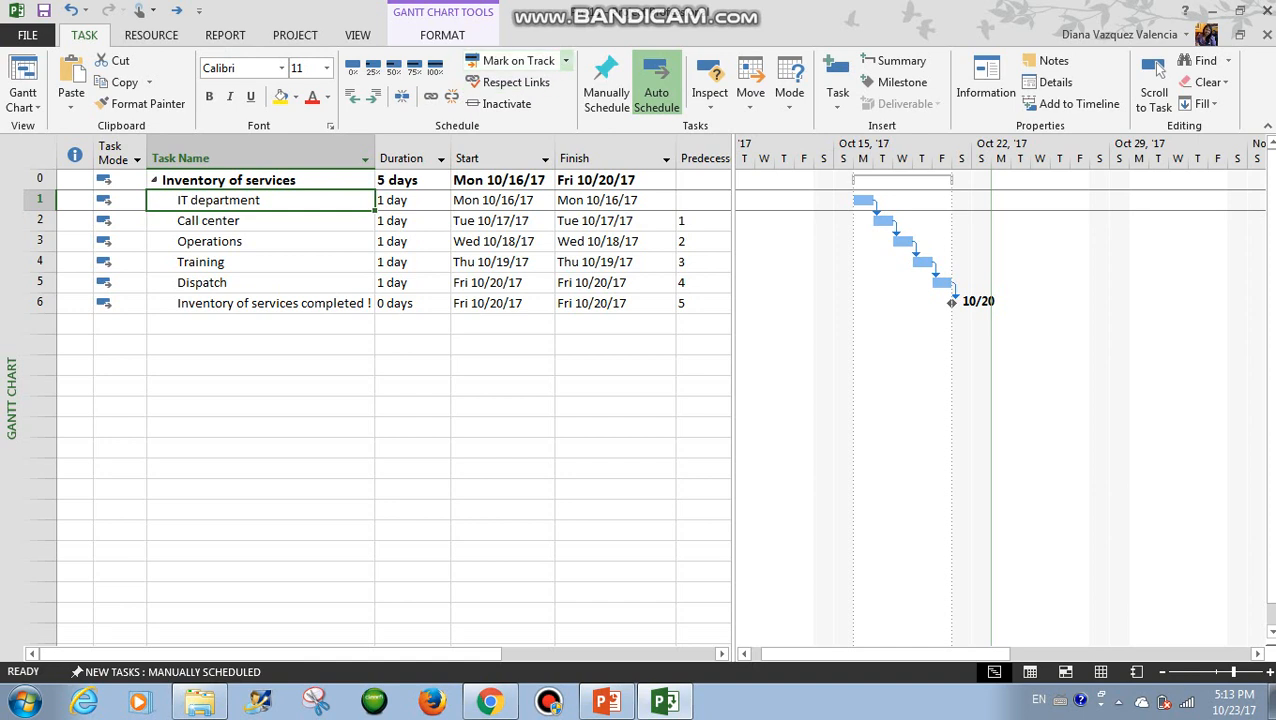
{"action": "left_click", "coordinate": [565, 61]}
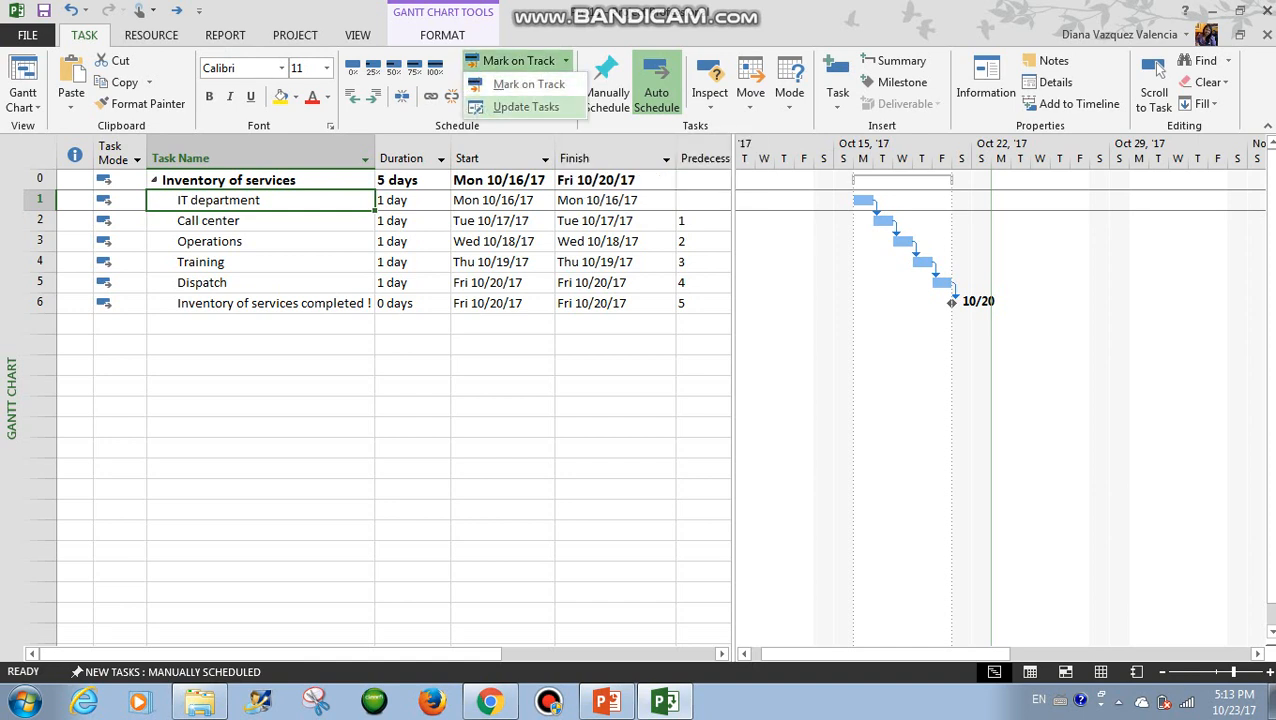
{"action": "left_click", "coordinate": [526, 106]}
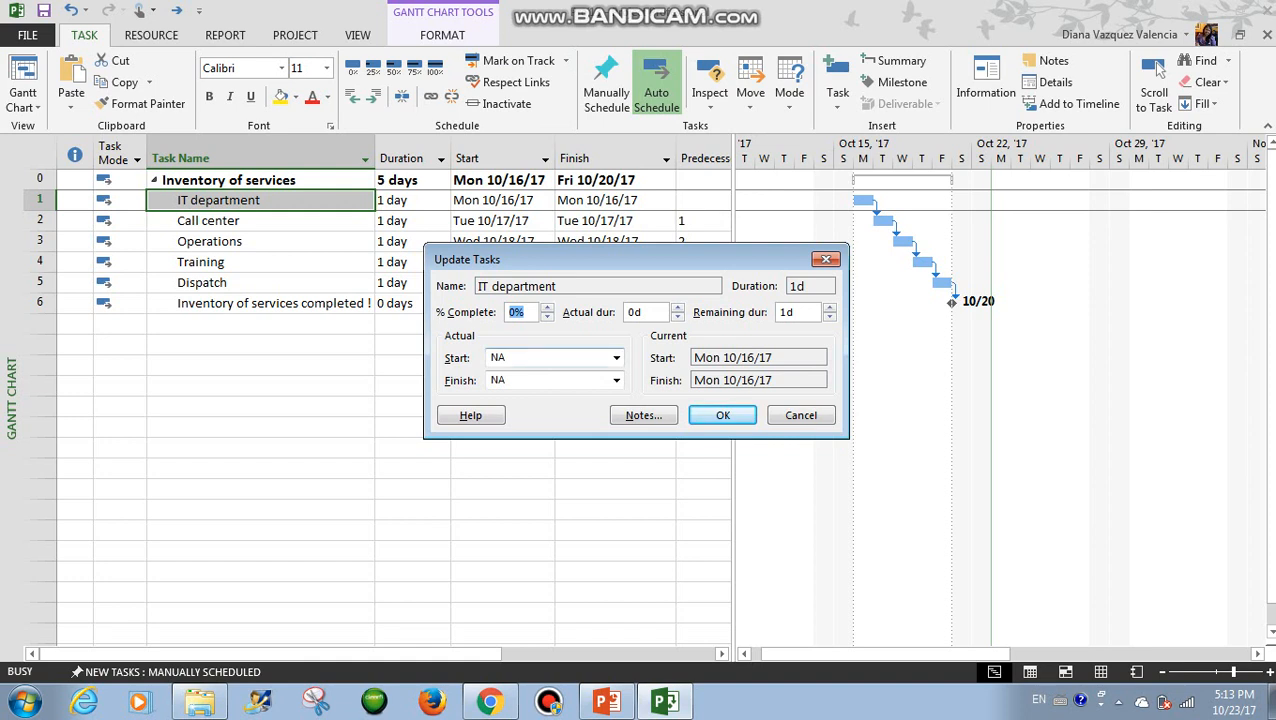
{"action": "left_click", "coordinate": [616, 358]}
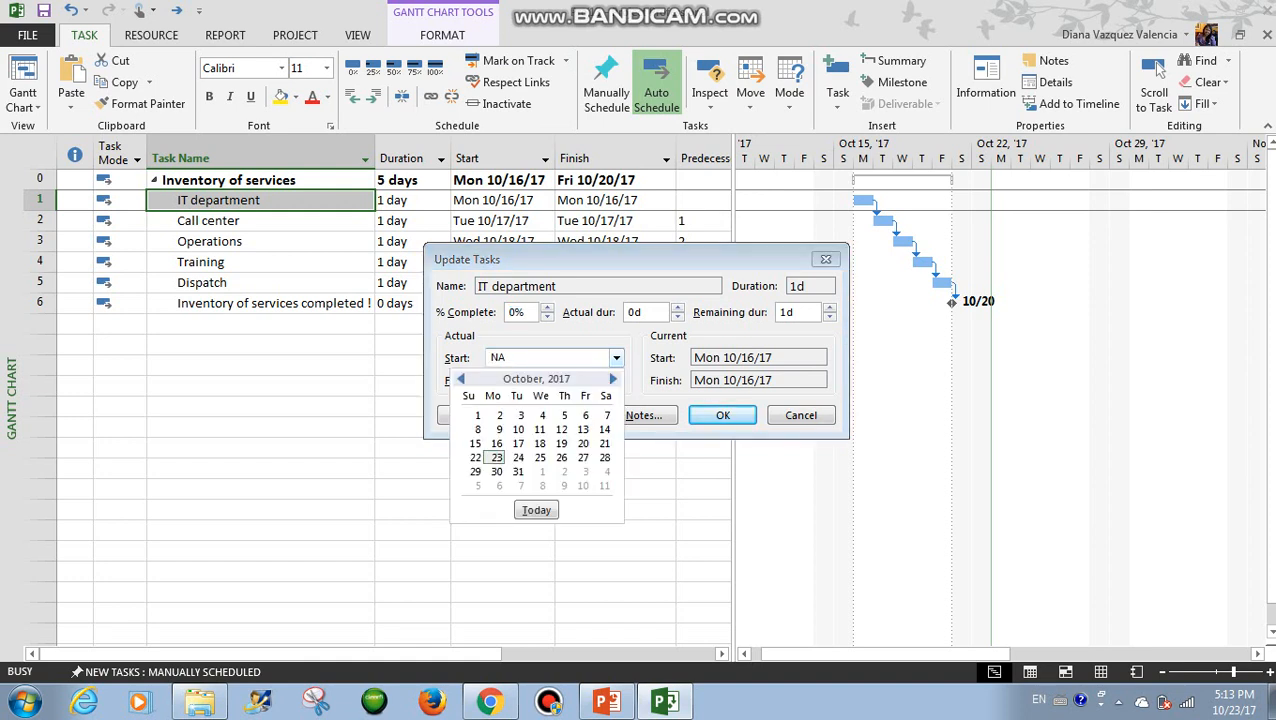
{"action": "left_click", "coordinate": [496, 443]}
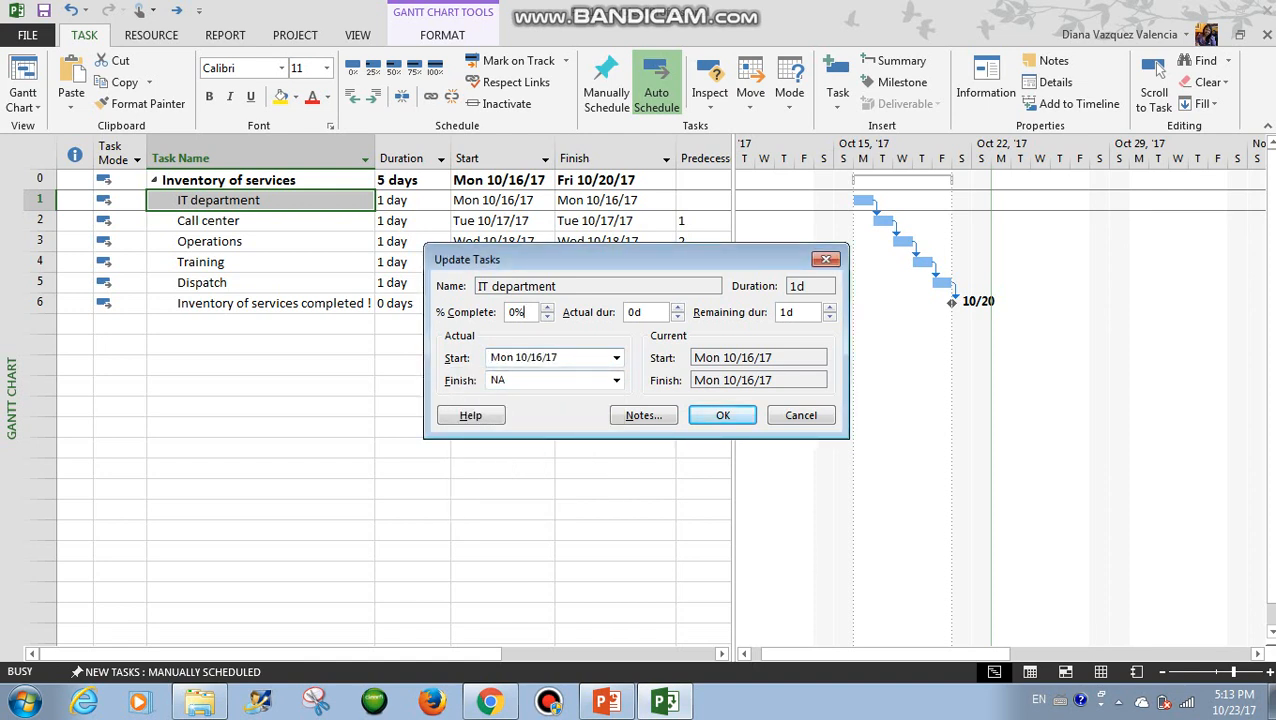
{"action": "key", "text": "BackSpace"}
{"action": "key", "text": "BackSpace"}
{"action": "type", "text": "50%"}
{"action": "key", "text": "Return"}
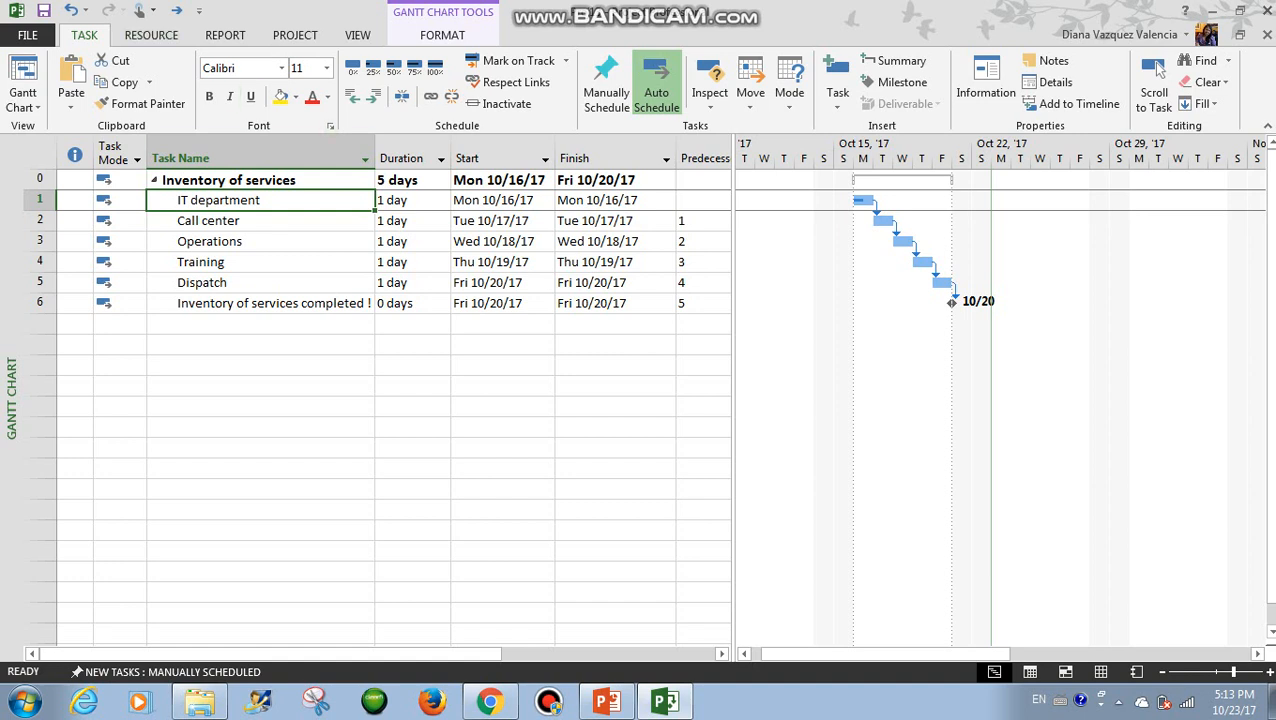
- Open the Project Overview dashboard report to review the project's completion, milestones due and late tasks
{"action": "left_click", "coordinate": [225, 35]}
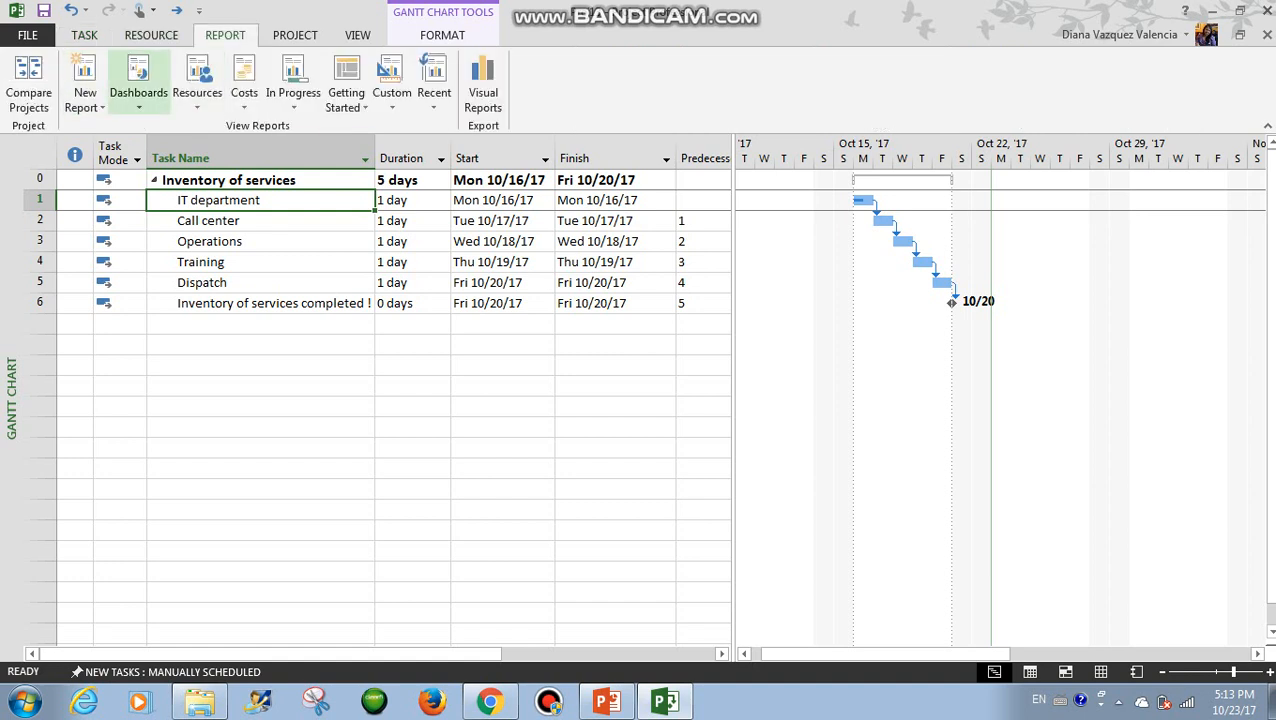
{"action": "left_click", "coordinate": [138, 80]}
{"action": "left_click", "coordinate": [172, 172]}
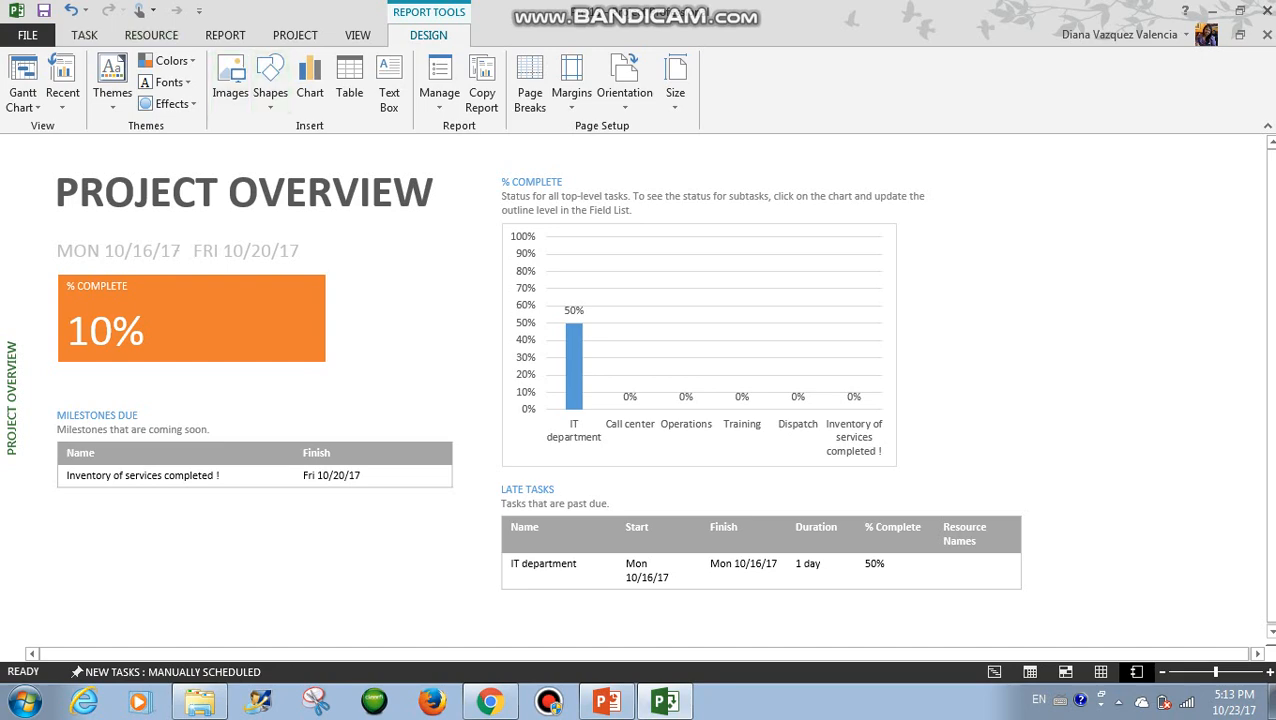
{"action": "left_click", "coordinate": [27, 35]}
{"action": "key", "text": "Escape"}
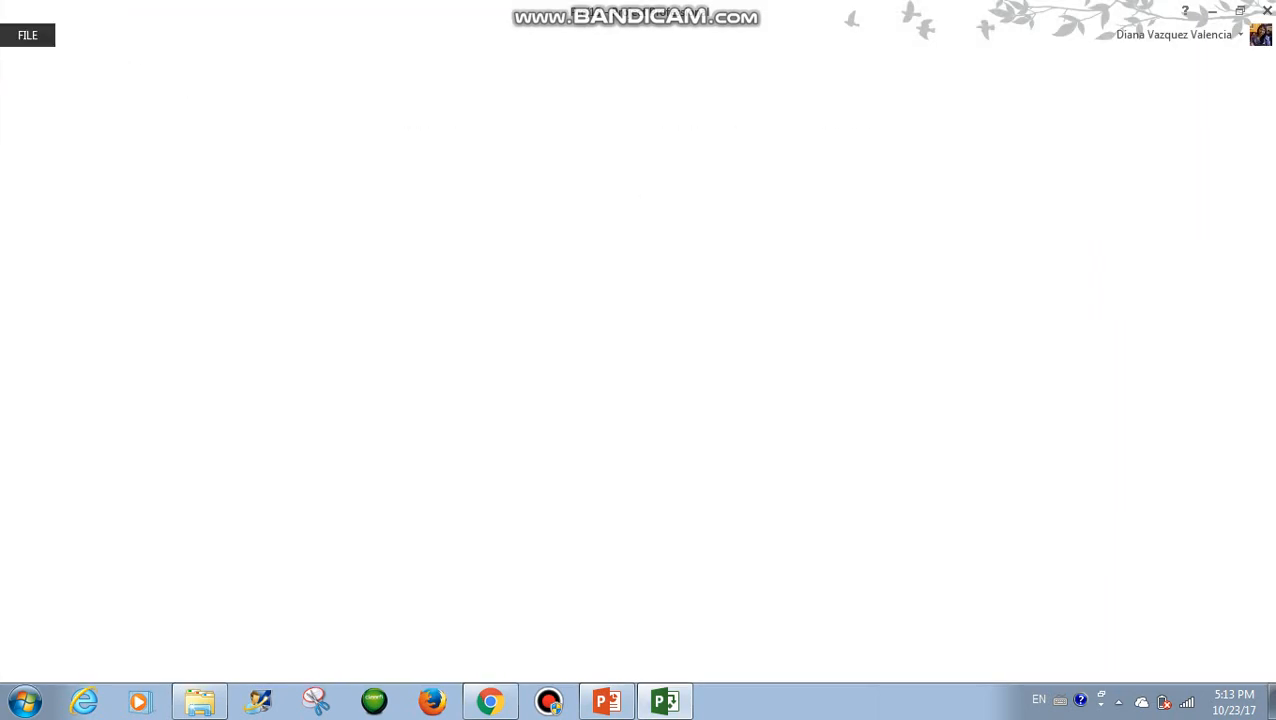
- Leave the report and display the schedule in the Tracking Gantt view
{"action": "left_click", "coordinate": [357, 35]}
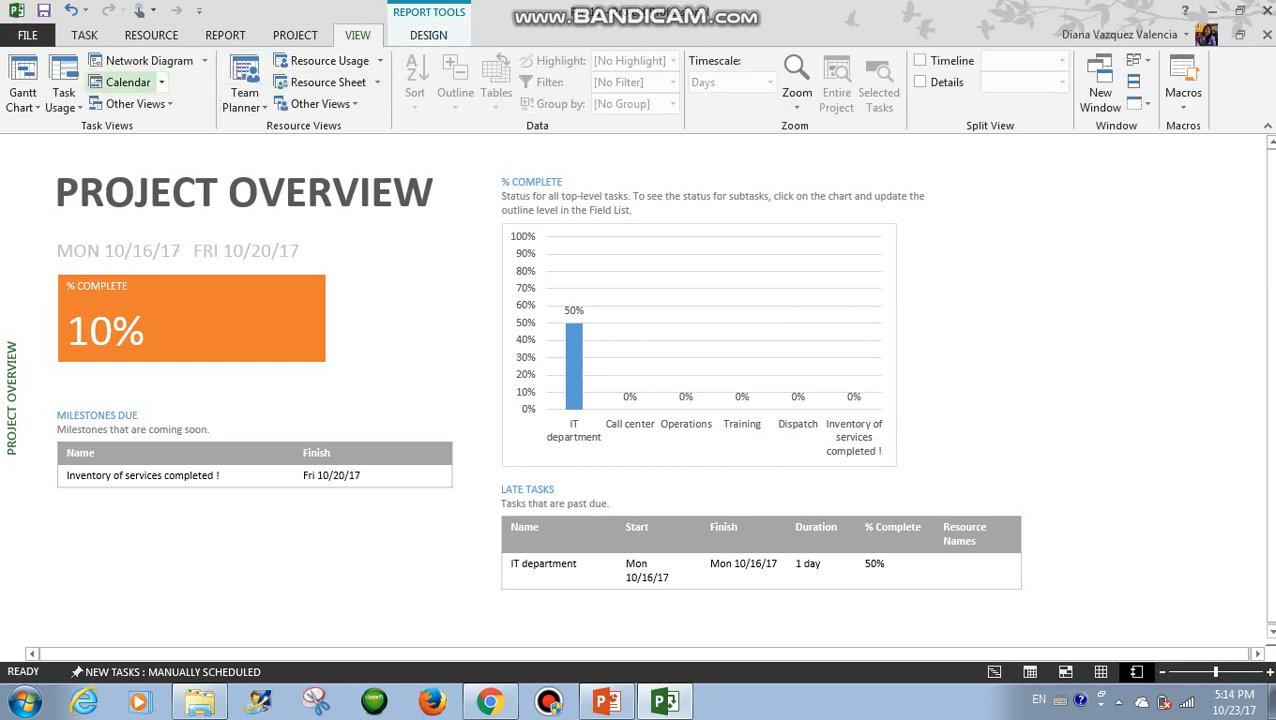
{"action": "left_click", "coordinate": [22, 80]}
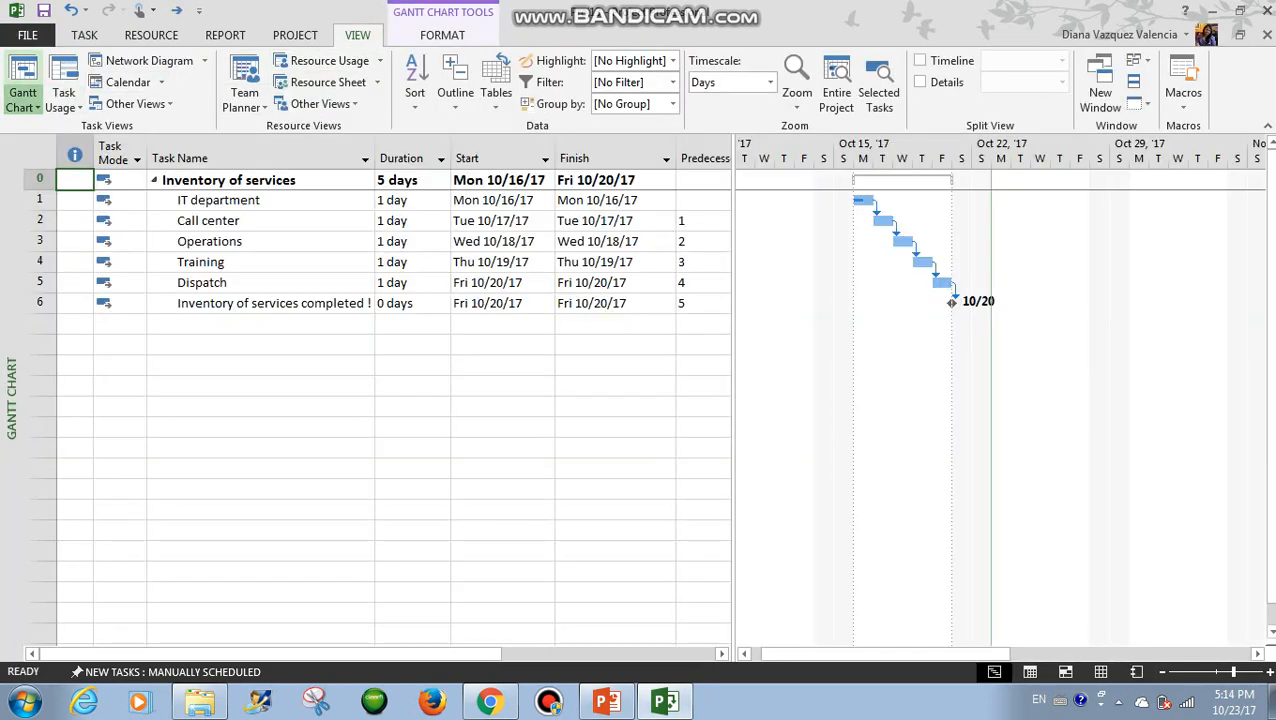
{"action": "left_click", "coordinate": [22, 107]}
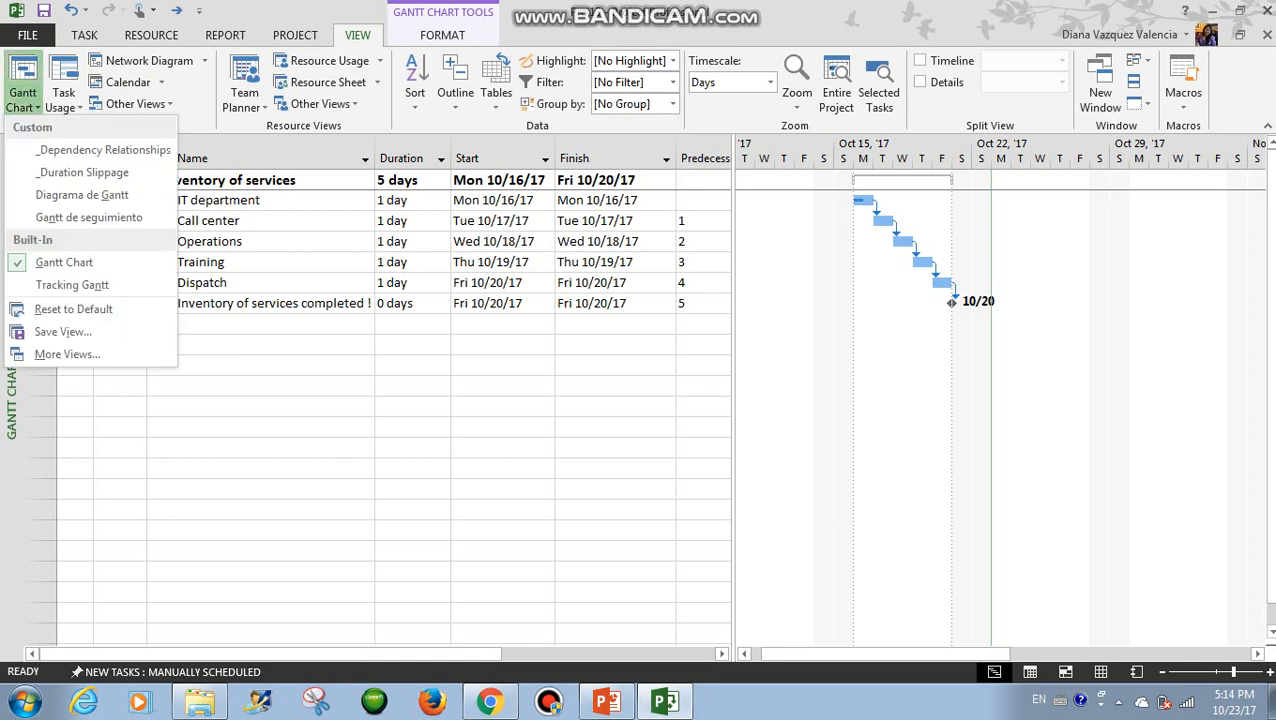
{"action": "left_click", "coordinate": [72, 285]}
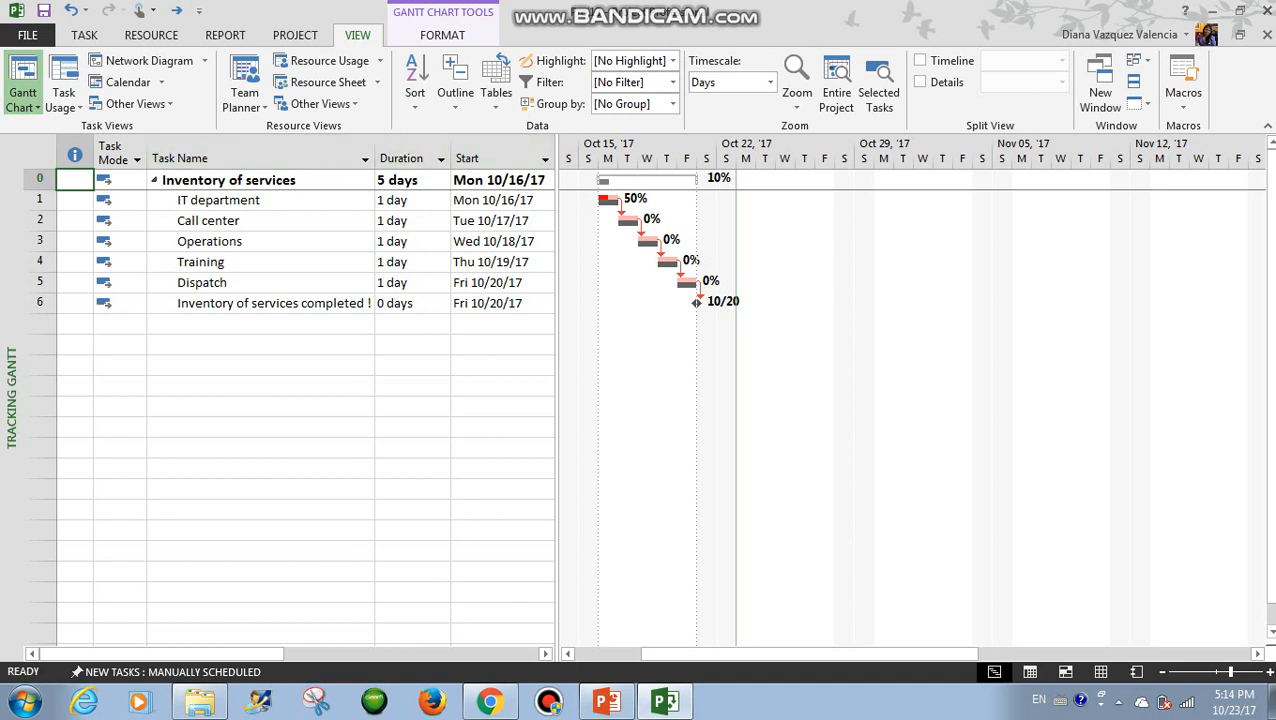
- Move the project's status date to Wed 10/18/17
{"action": "left_click", "coordinate": [295, 35]}
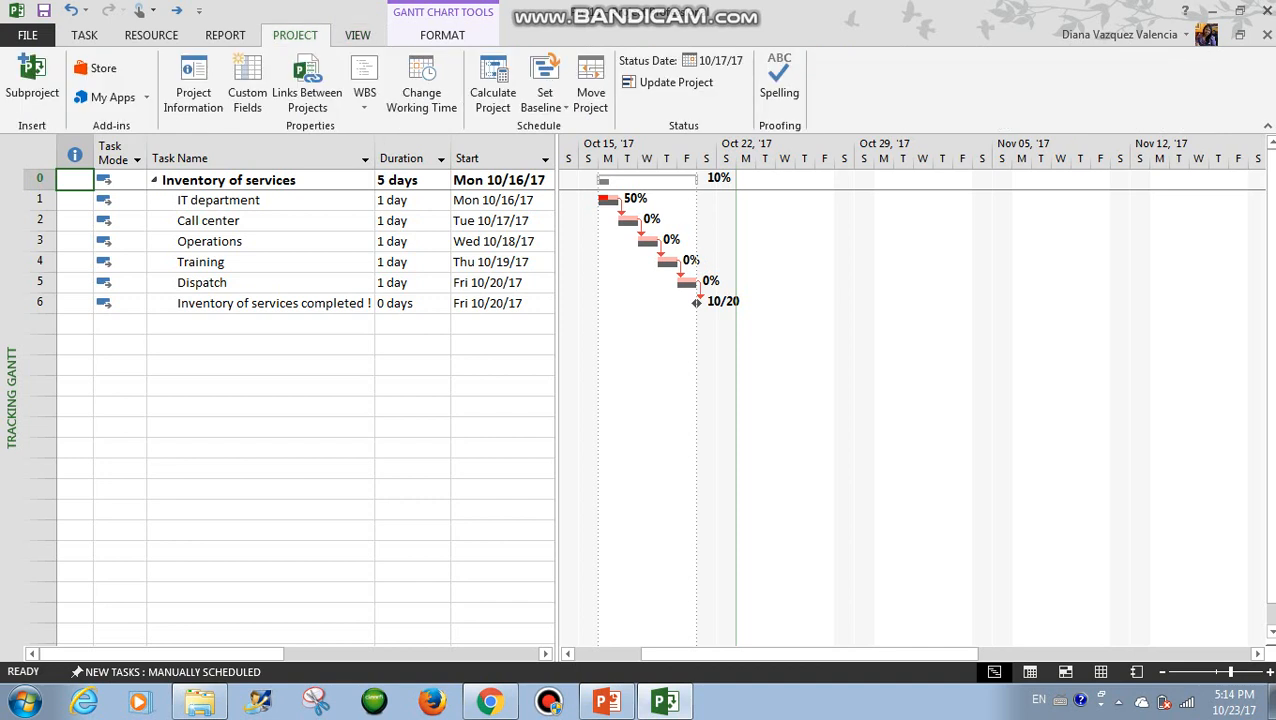
{"action": "left_click", "coordinate": [715, 60]}
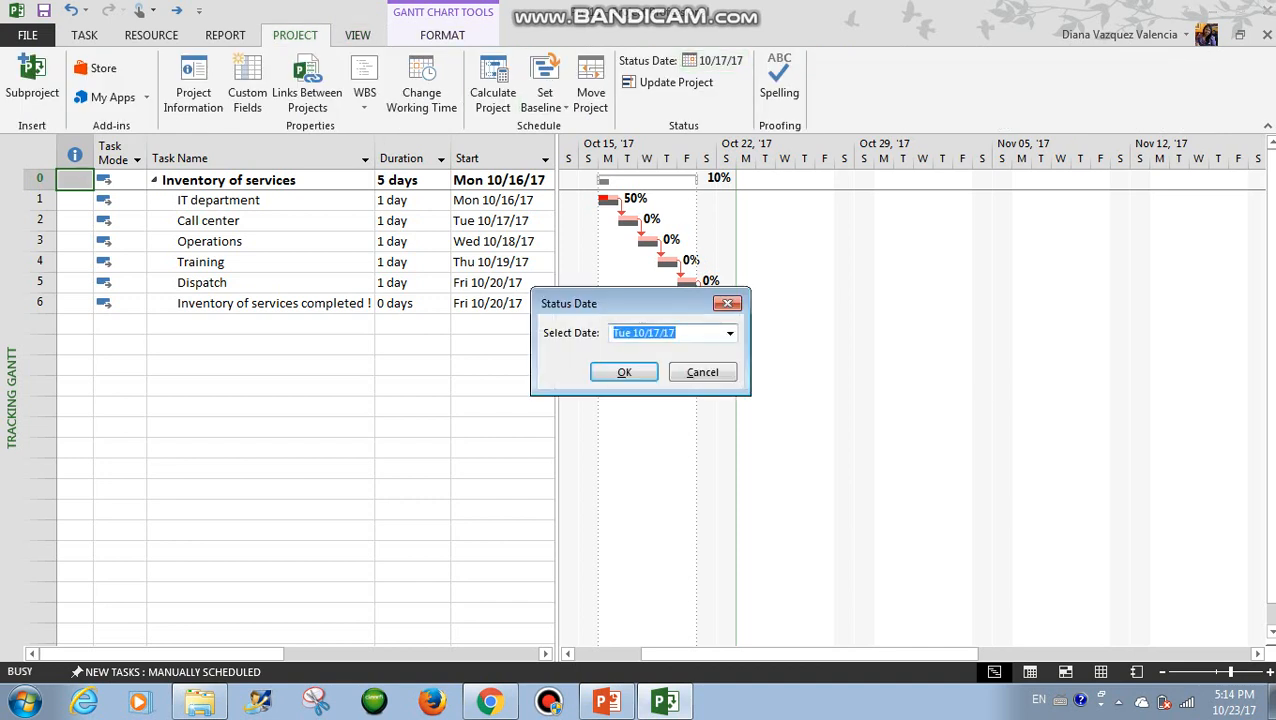
{"action": "left_click", "coordinate": [730, 333]}
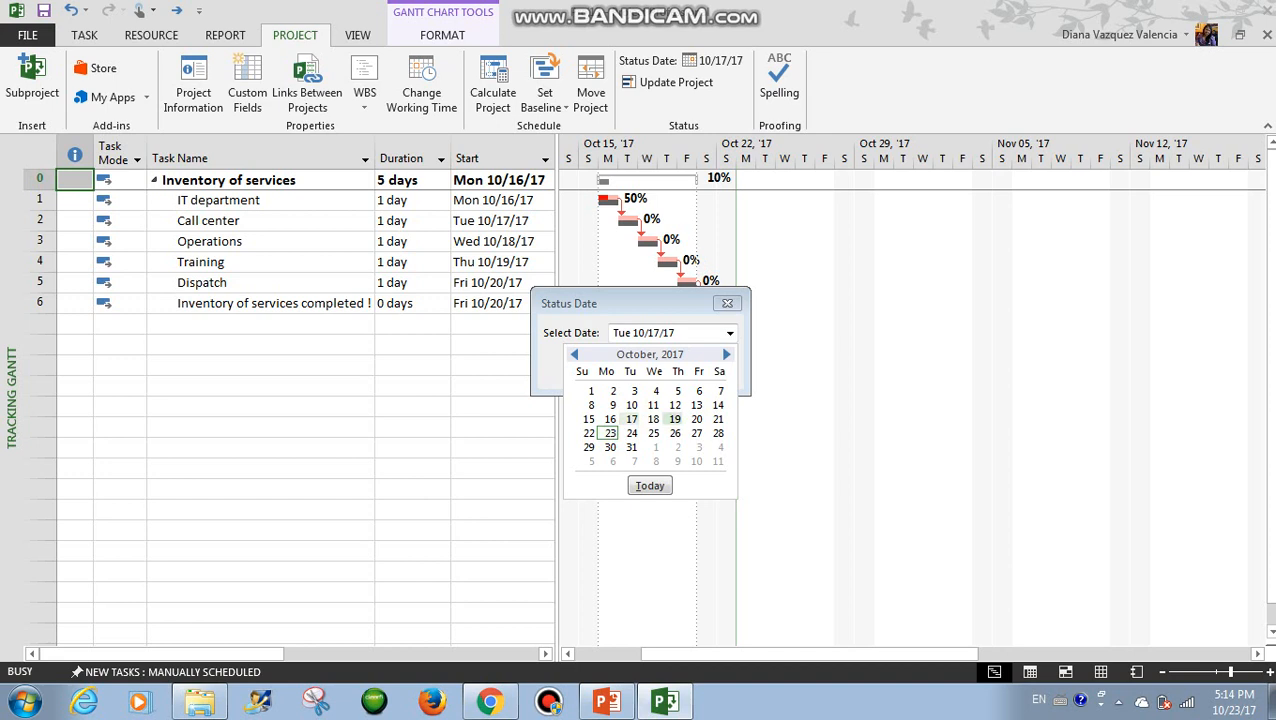
{"action": "left_click", "coordinate": [653, 419]}
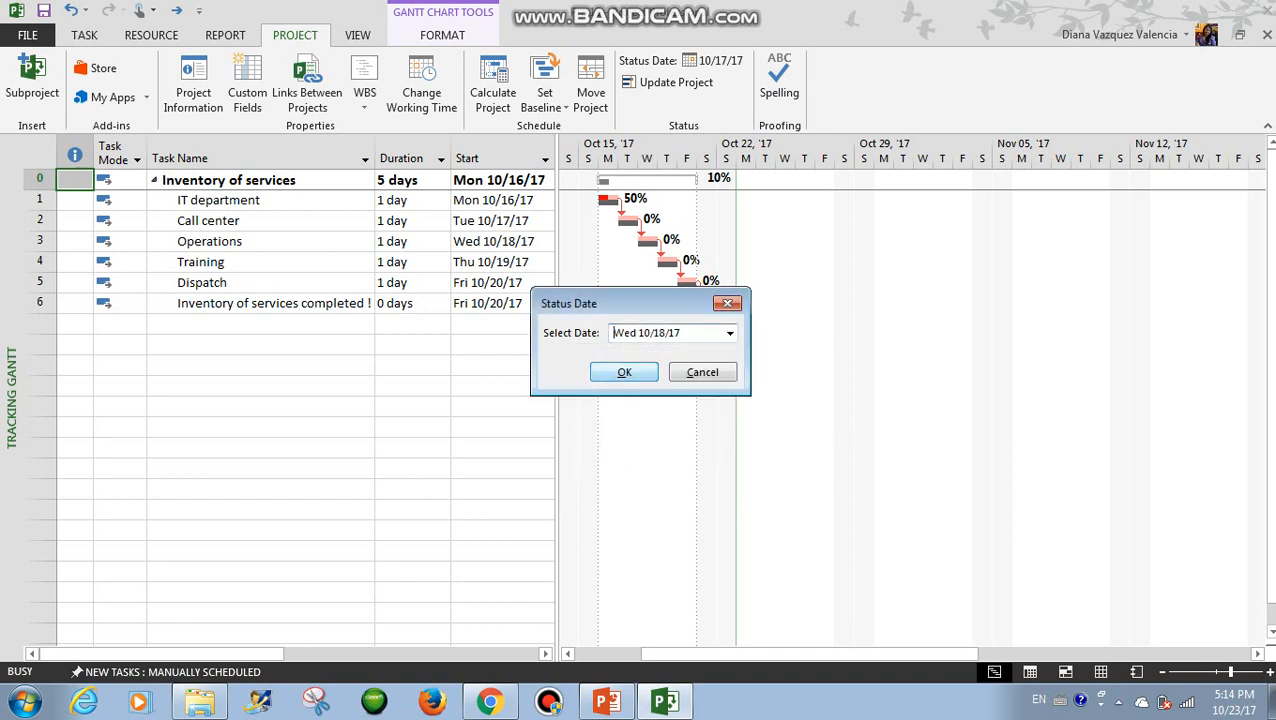
{"action": "key", "text": "Return"}
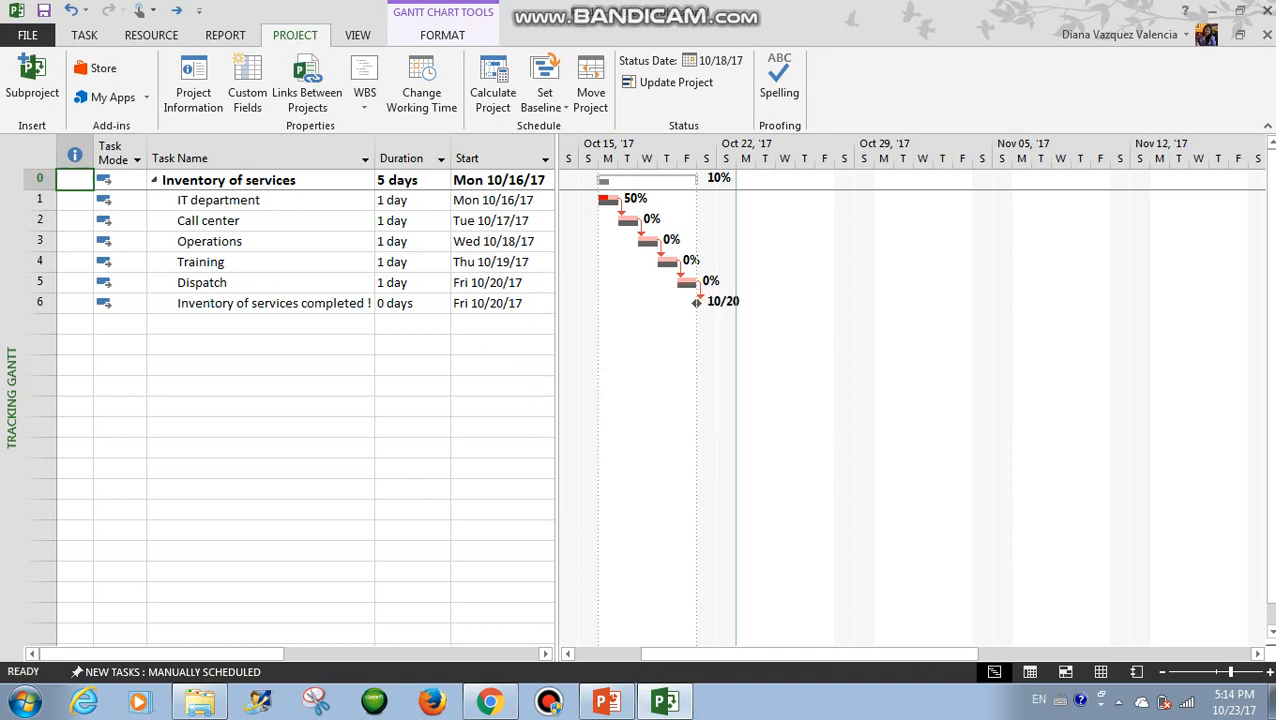
- Update the IT department task with an actual finish of Tue 10/17/17 and 100% complete
{"action": "left_click", "coordinate": [260, 200]}
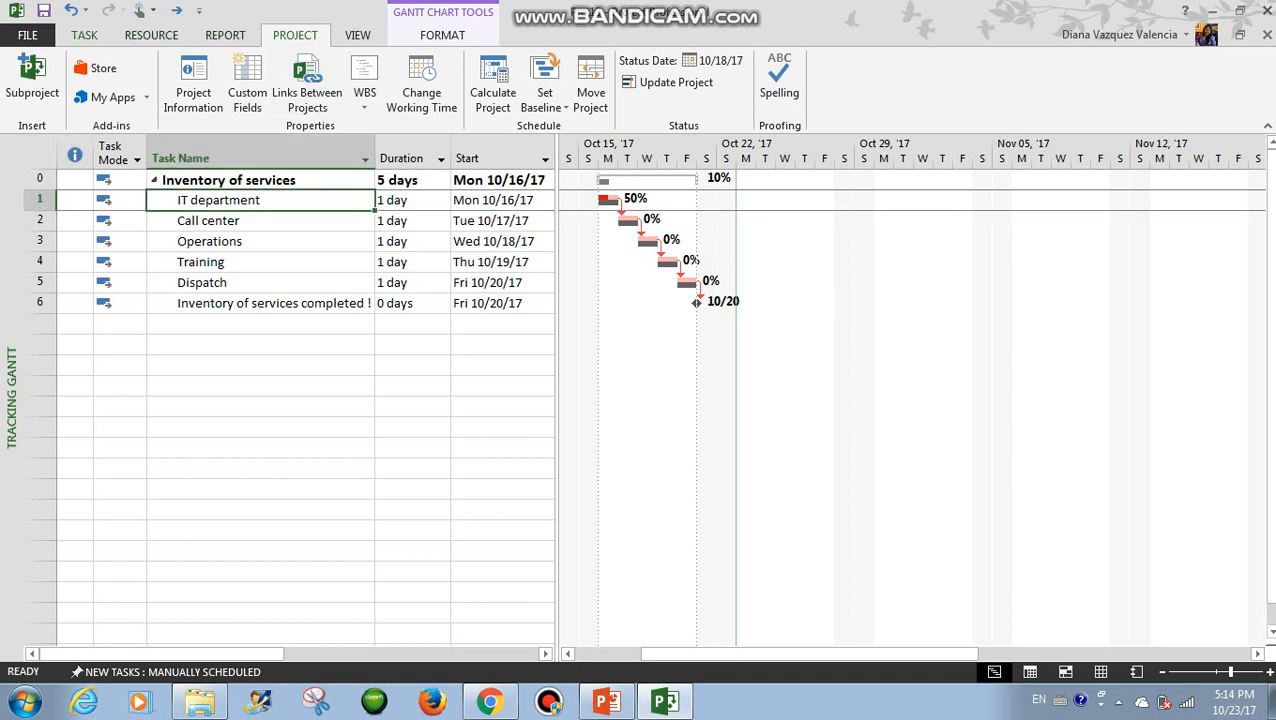
{"action": "left_click", "coordinate": [84, 35]}
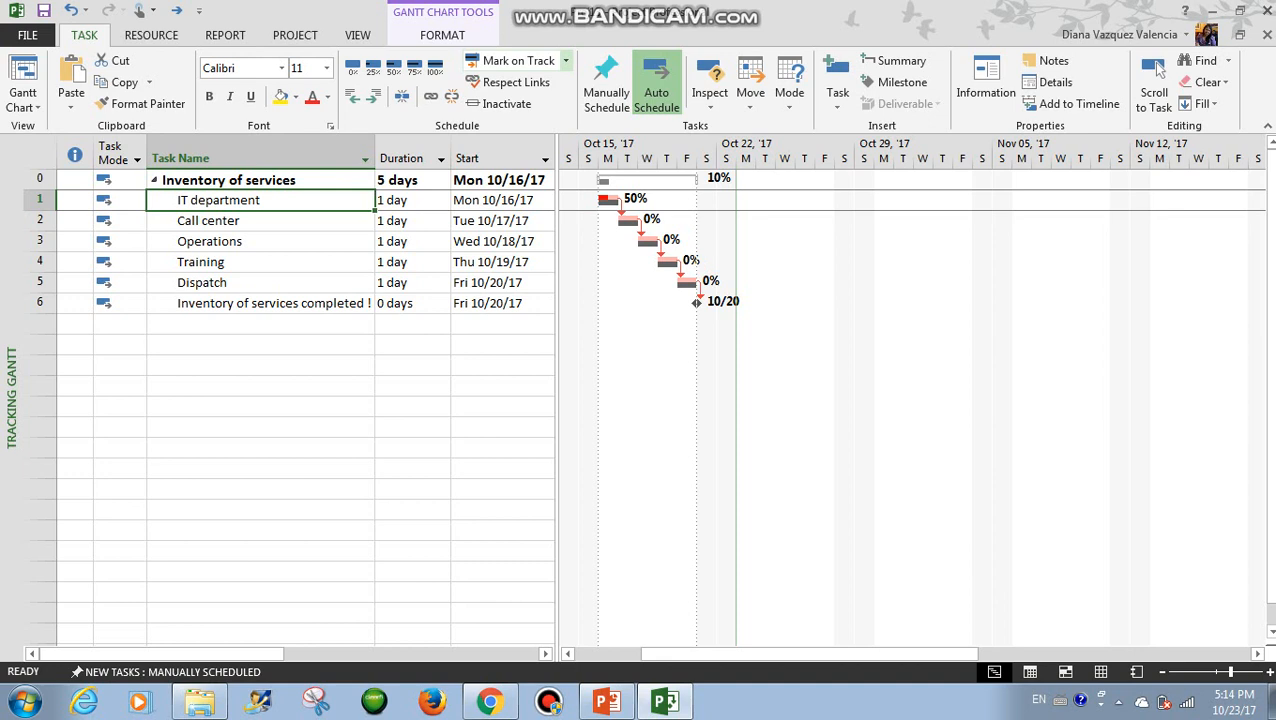
{"action": "left_click", "coordinate": [565, 60]}
{"action": "left_click", "coordinate": [515, 104]}
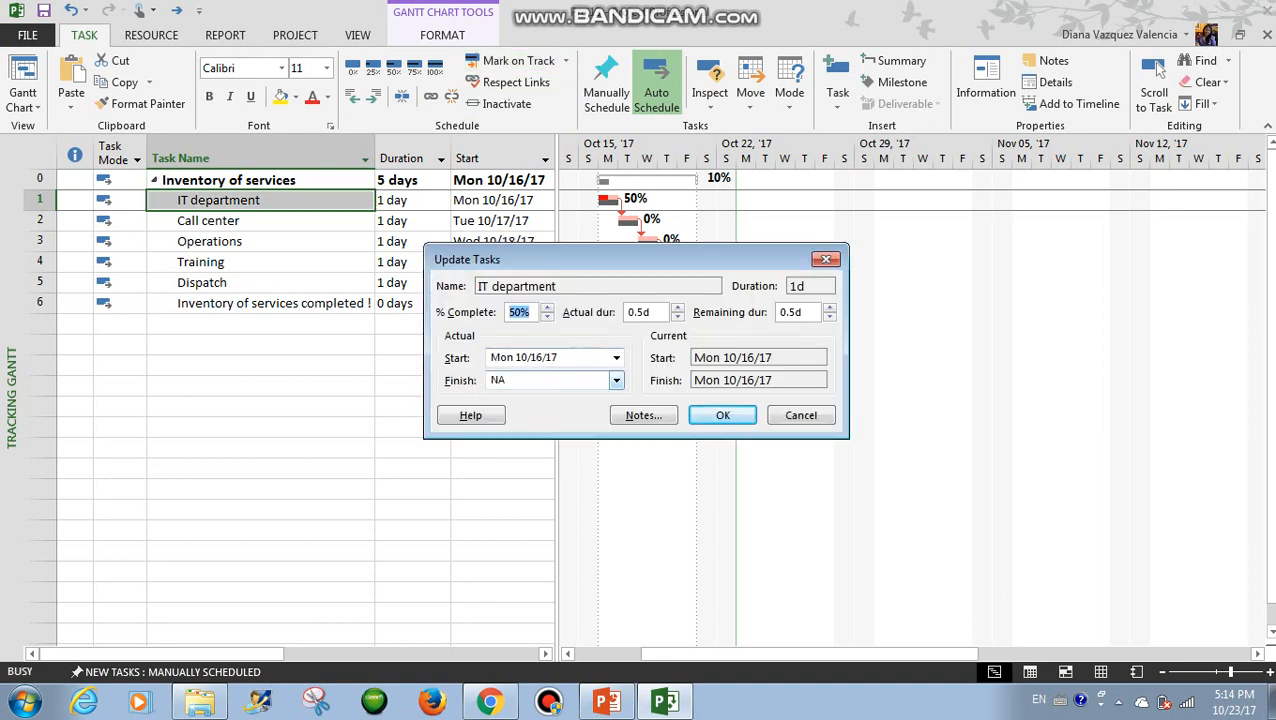
{"action": "left_click", "coordinate": [616, 380]}
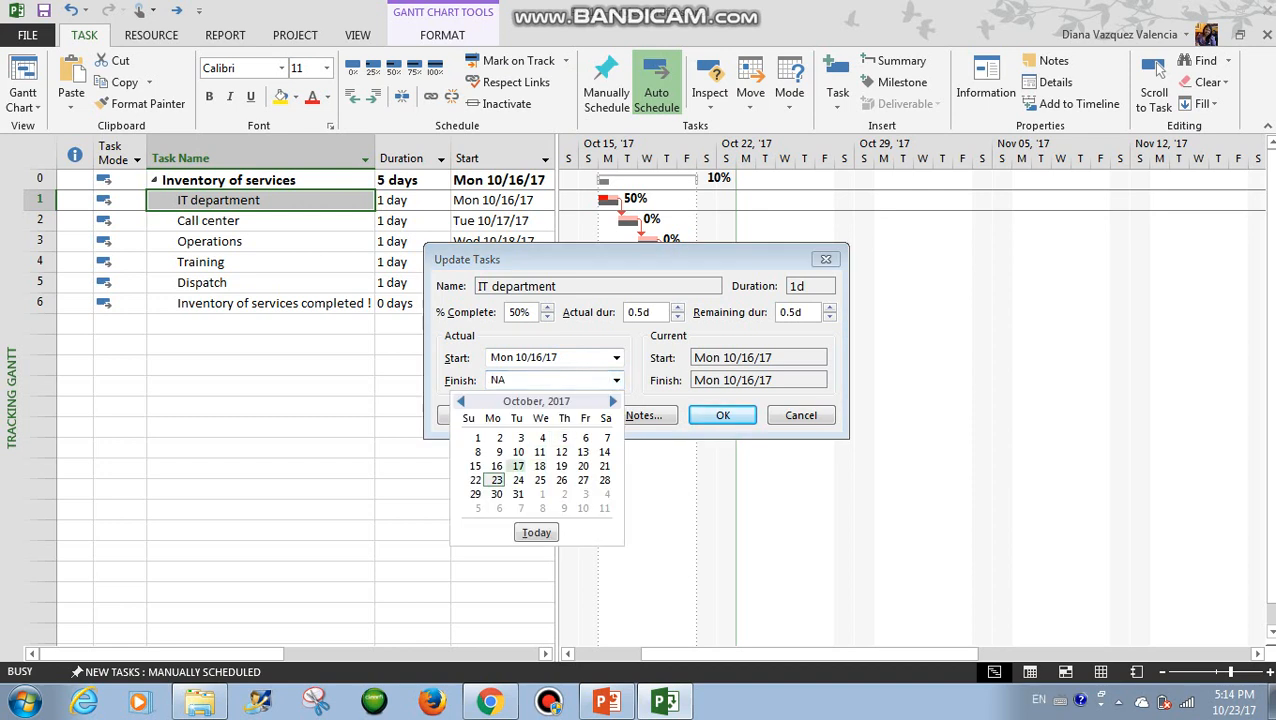
{"action": "left_click", "coordinate": [518, 466]}
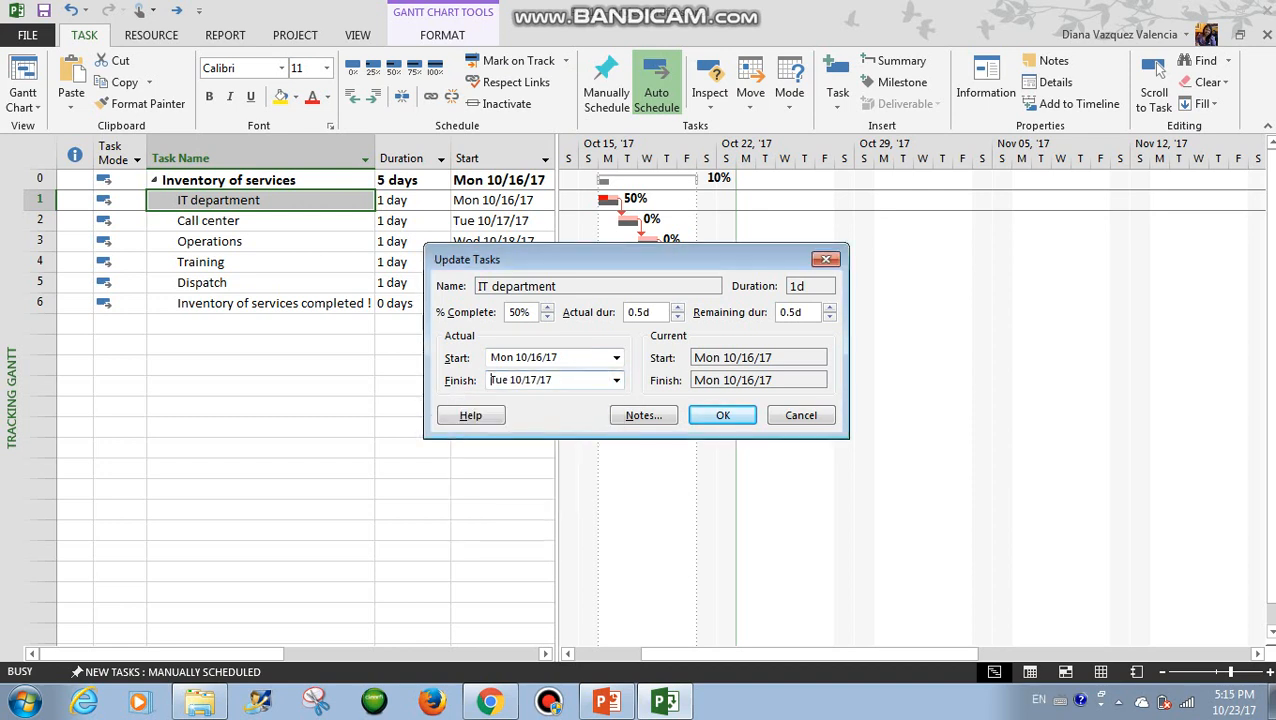
{"action": "left_click", "coordinate": [529, 312]}
{"action": "key", "text": "BackSpace"}
{"action": "key", "text": "BackSpace"}
{"action": "key", "text": "BackSpace"}
{"action": "type", "text": "100%"}
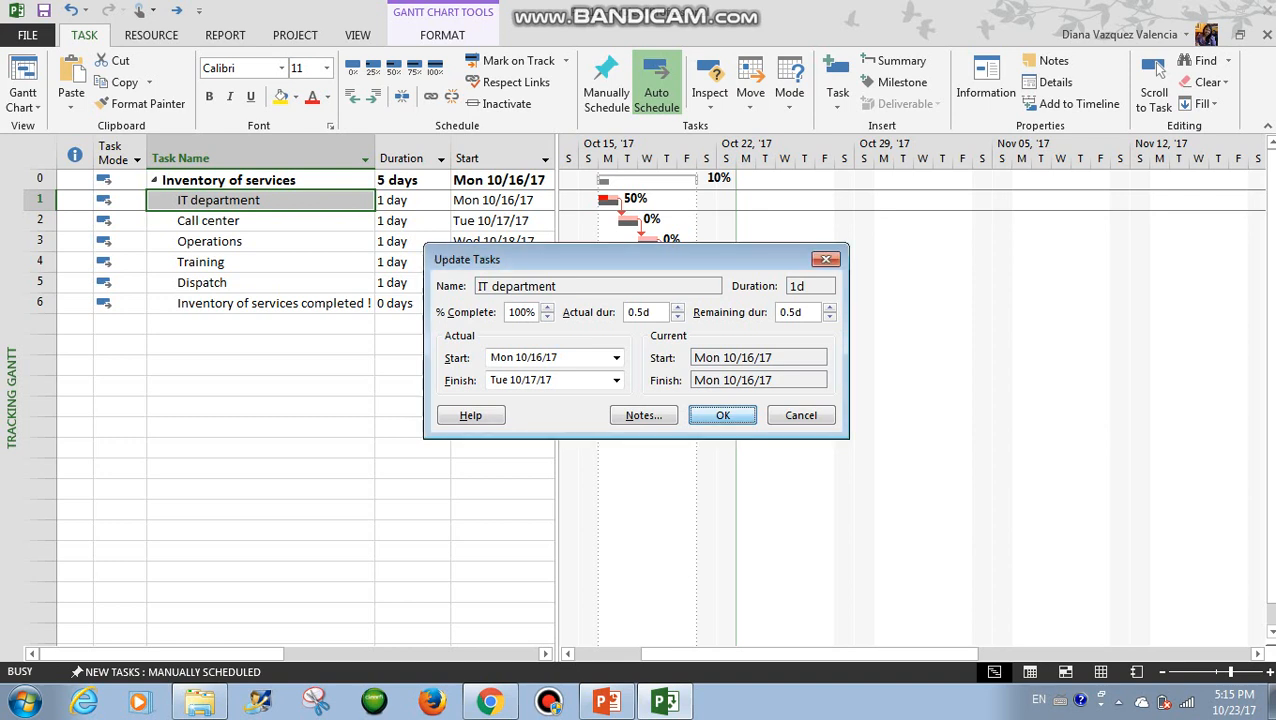
{"action": "left_click", "coordinate": [723, 415]}
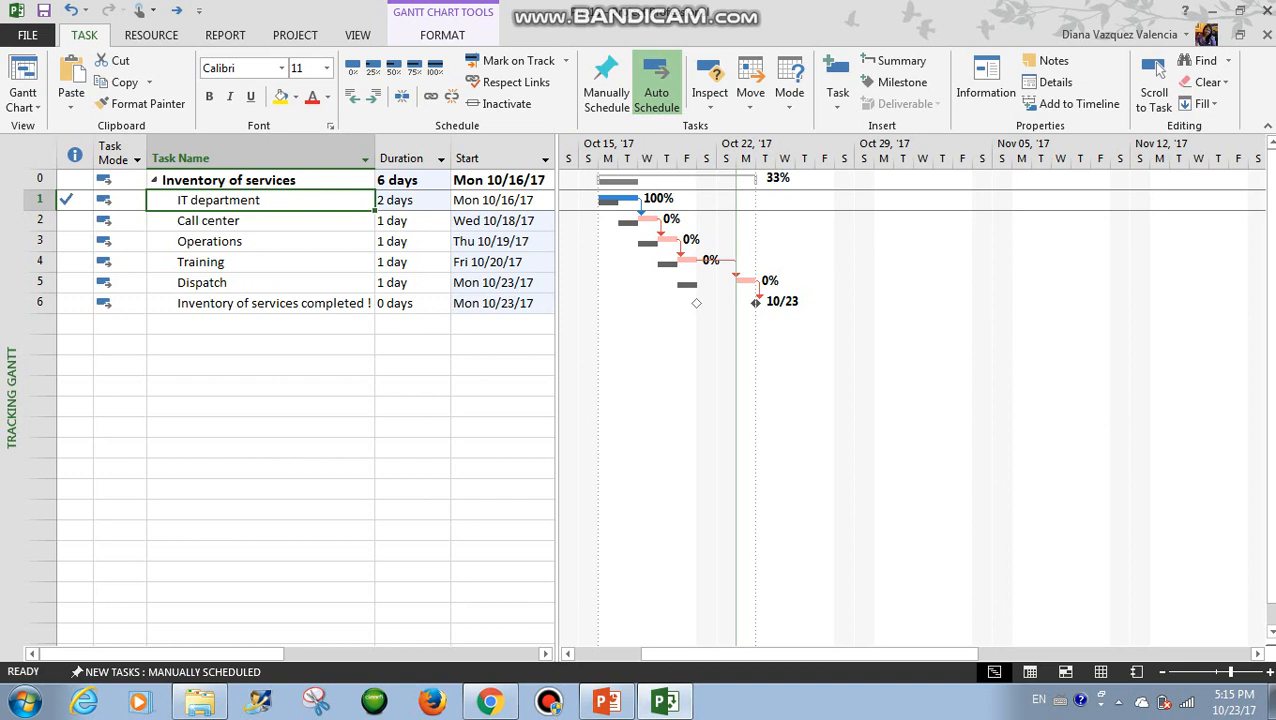
- Update the Call center task with an actual start of Wed 10/18/17 and 25% complete
{"action": "key", "text": "Down"}
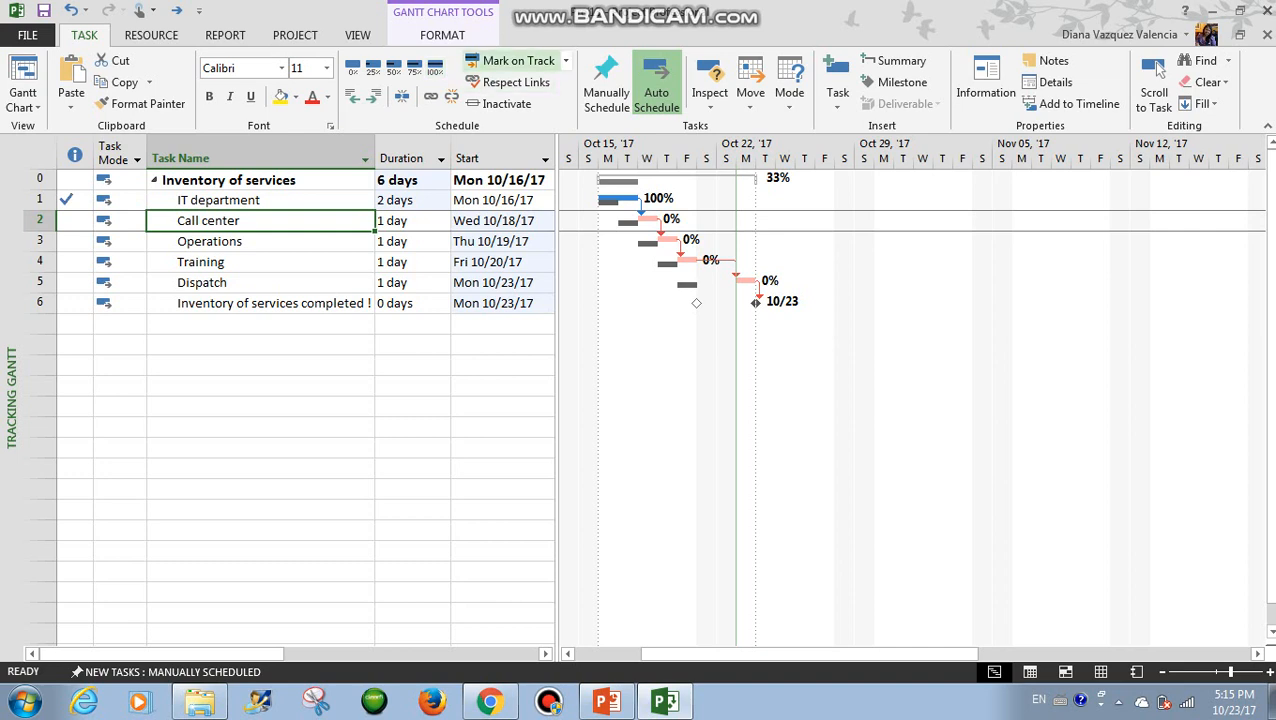
{"action": "left_click", "coordinate": [565, 61]}
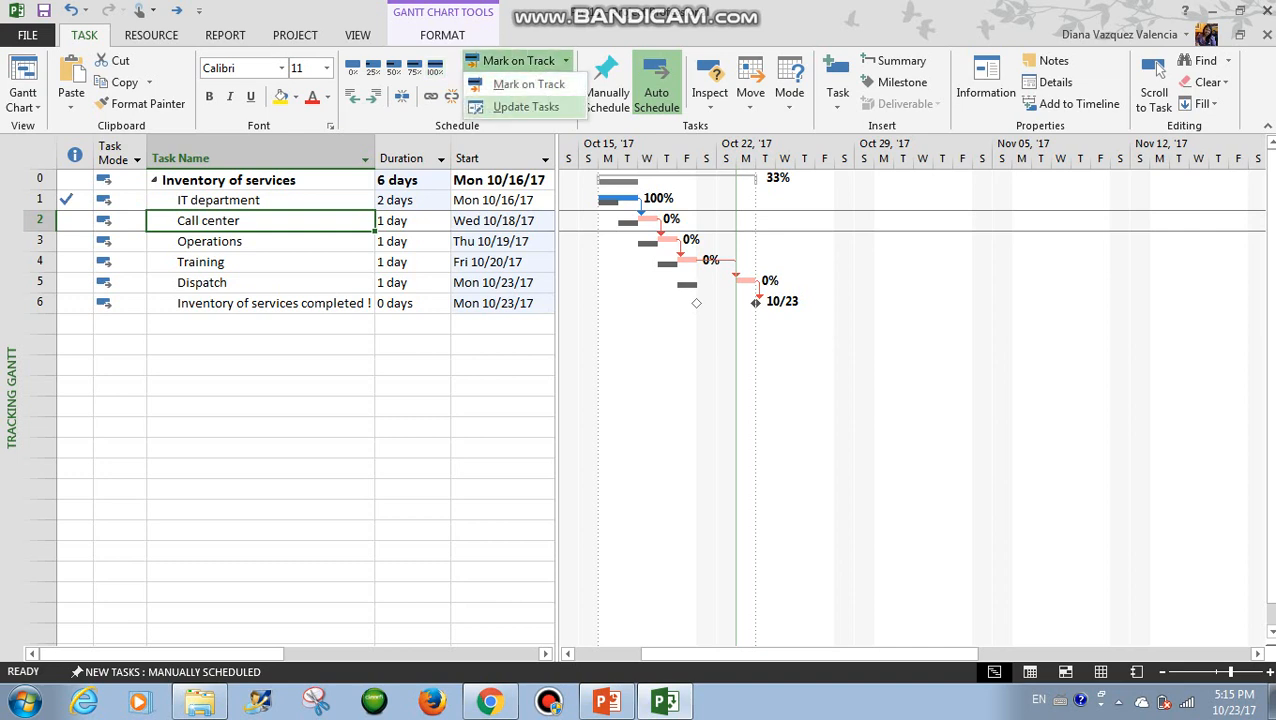
{"action": "left_click", "coordinate": [526, 106]}
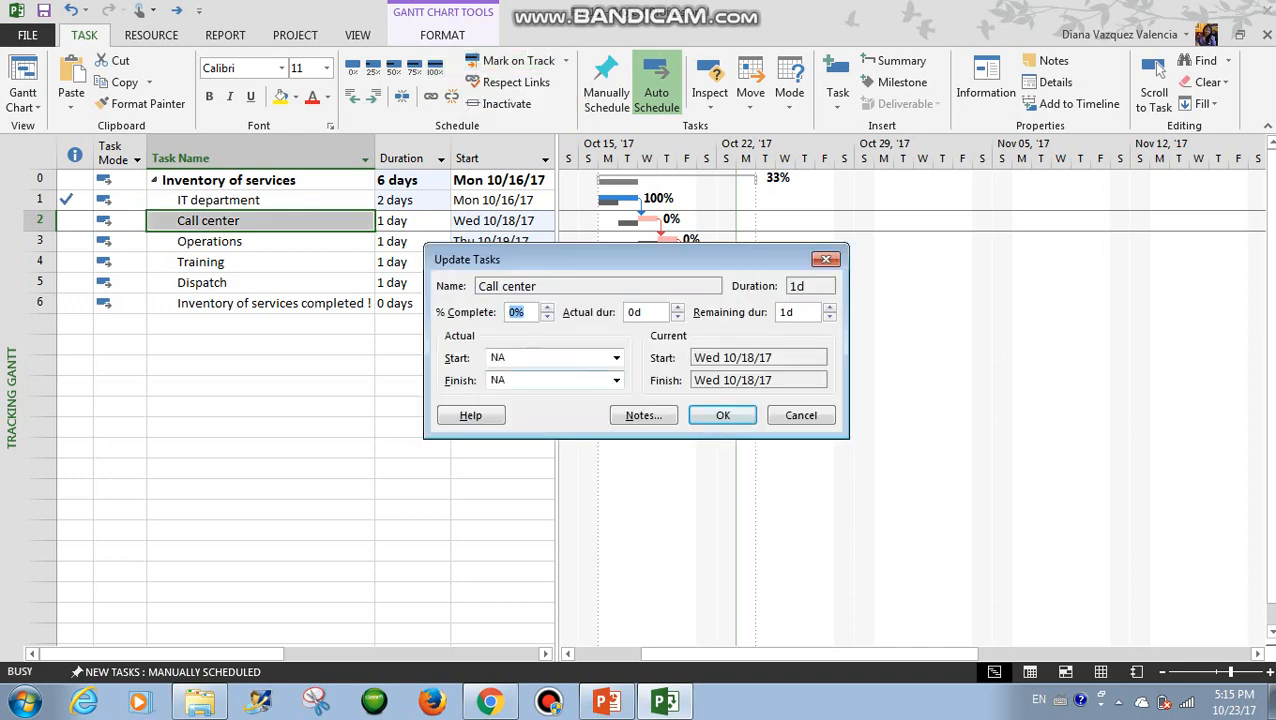
{"action": "left_click", "coordinate": [616, 357]}
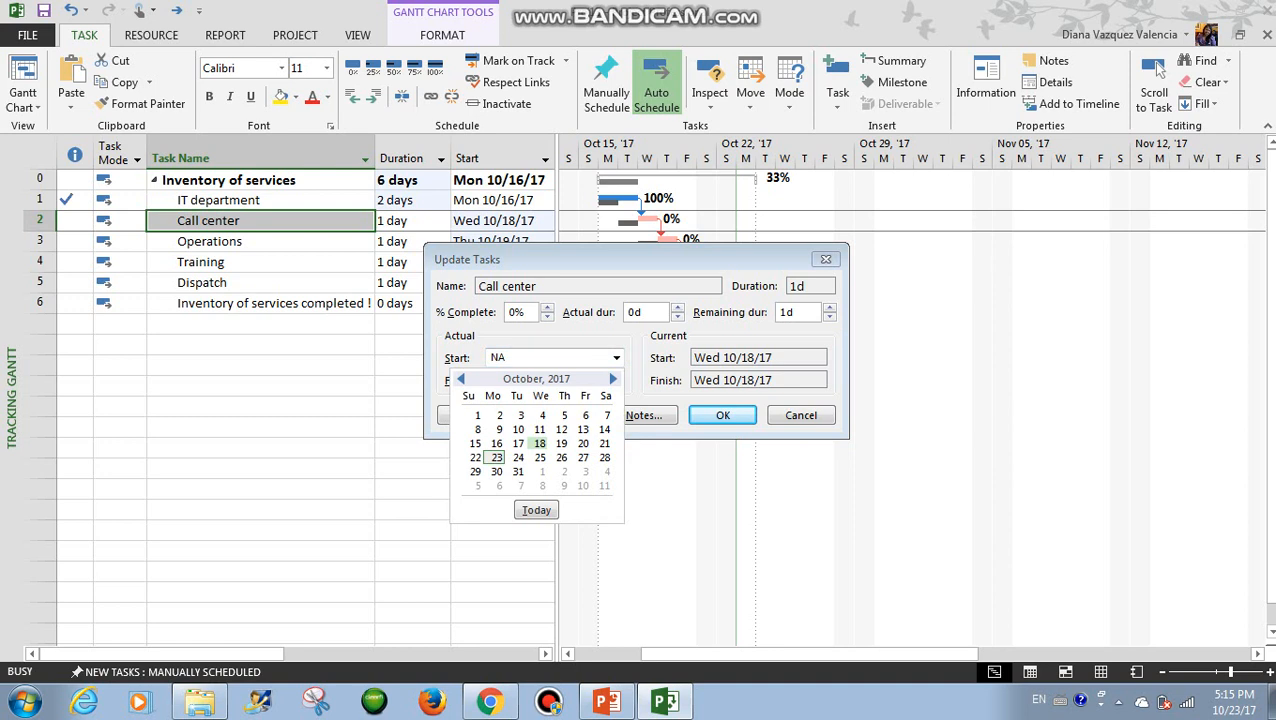
{"action": "left_click", "coordinate": [539, 443]}
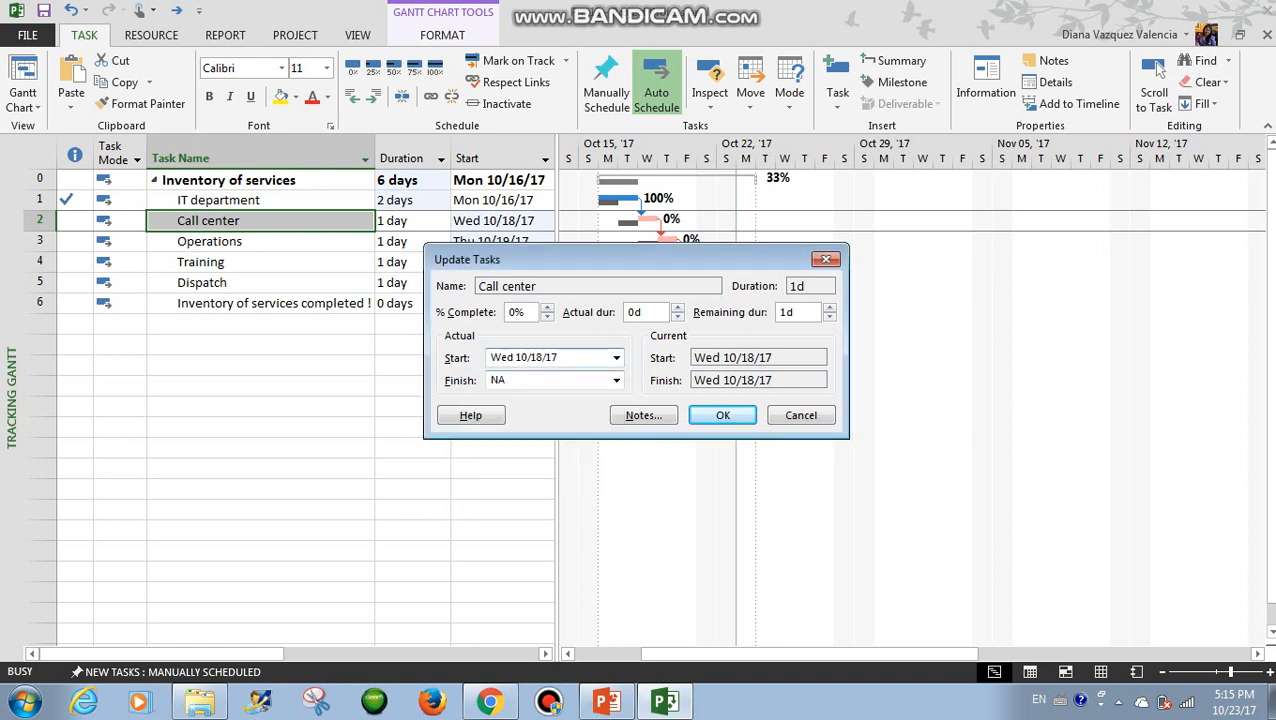
{"action": "left_click", "coordinate": [516, 312]}
{"action": "key", "text": "BackSpace"}
{"action": "type", "text": "25"}
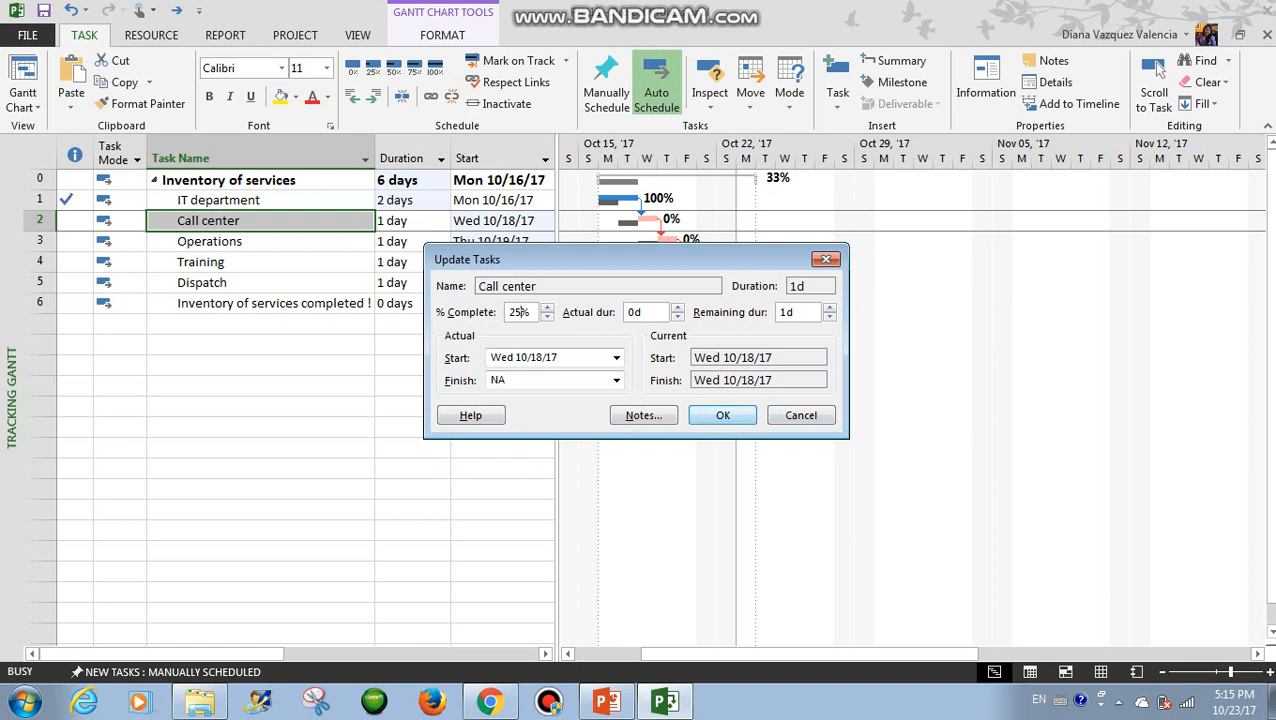
{"action": "key", "text": "Return"}
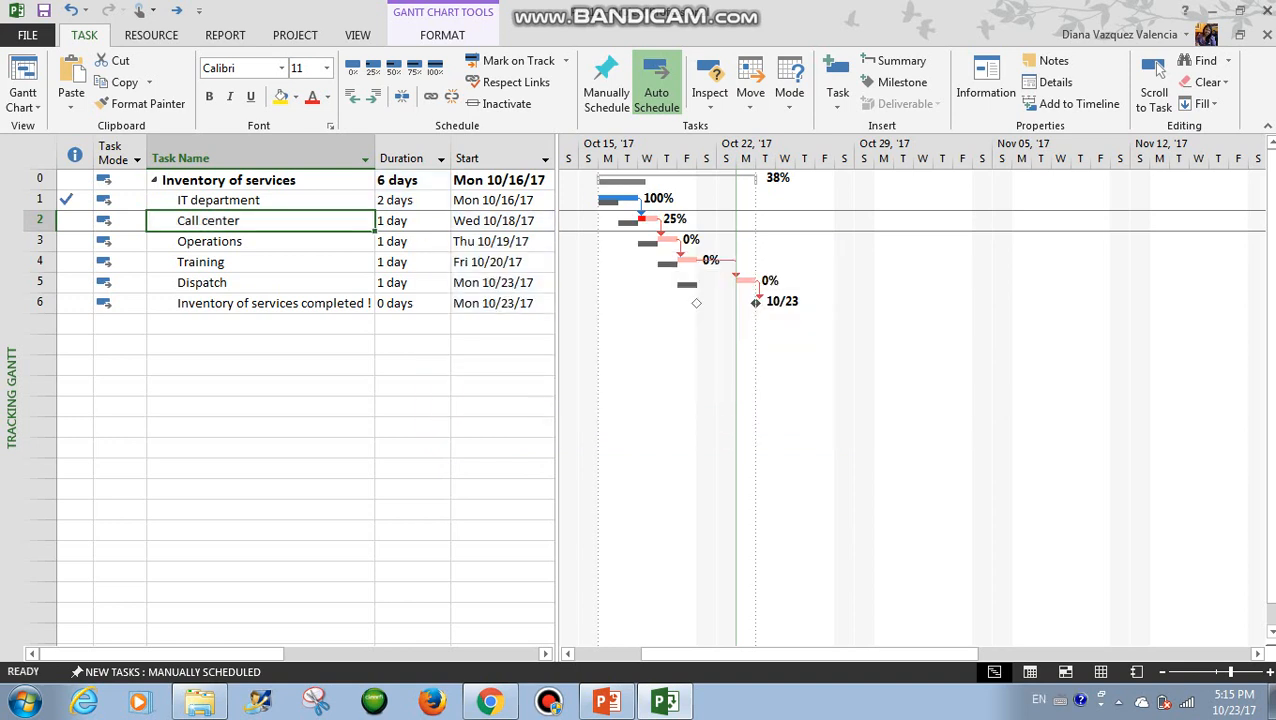
- Review the project's completion in the Project Overview dashboard report and return to the Tracking Gantt view
{"action": "left_click", "coordinate": [225, 35]}
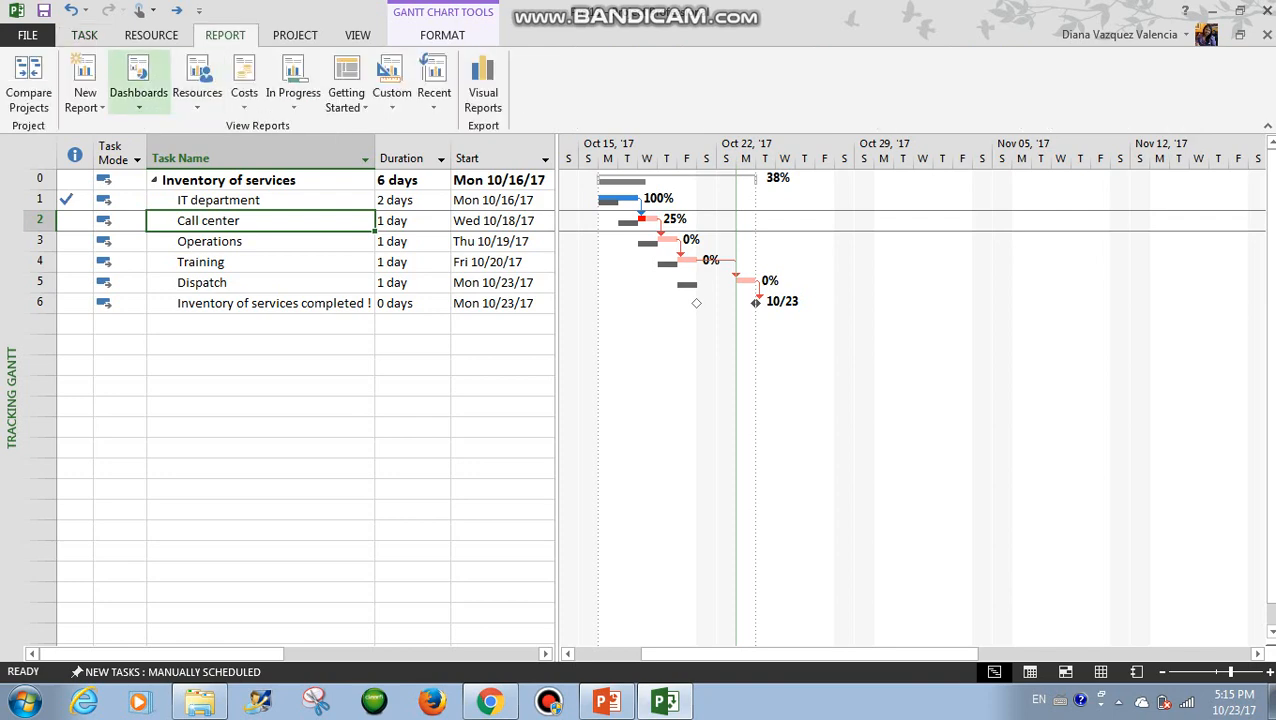
{"action": "left_click", "coordinate": [138, 85]}
{"action": "left_click", "coordinate": [180, 171]}
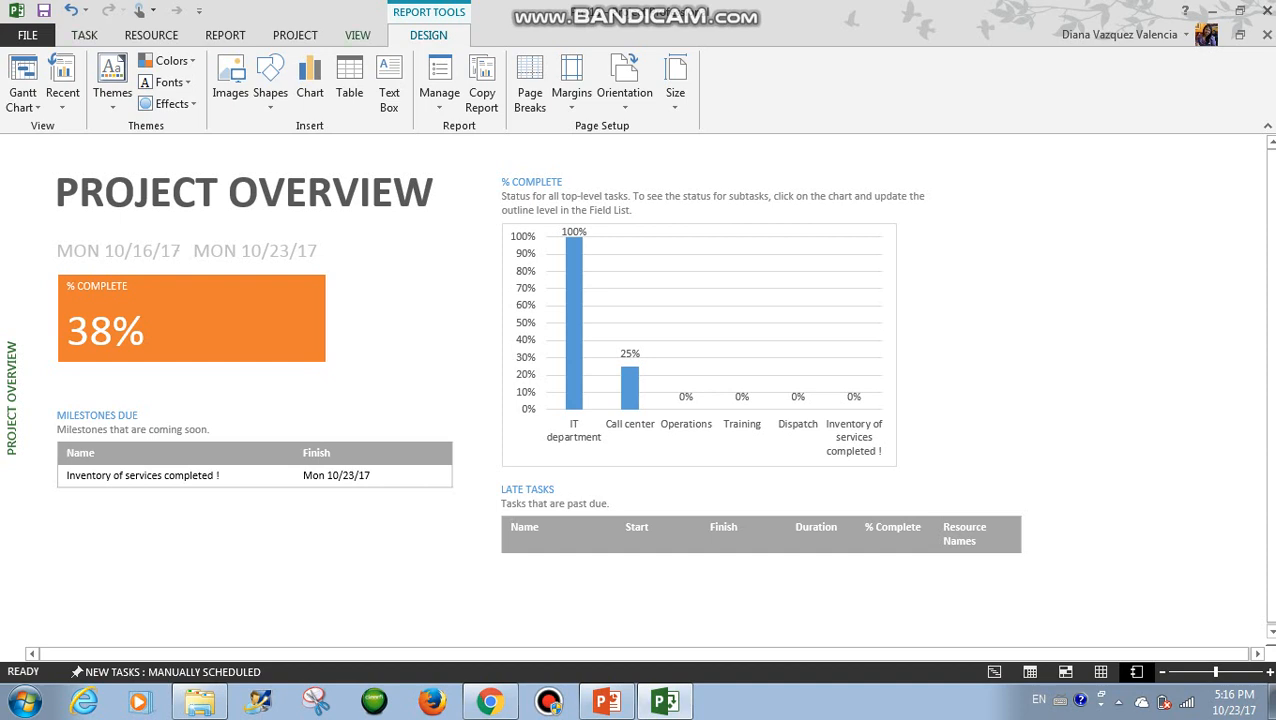
{"action": "left_click", "coordinate": [357, 35]}
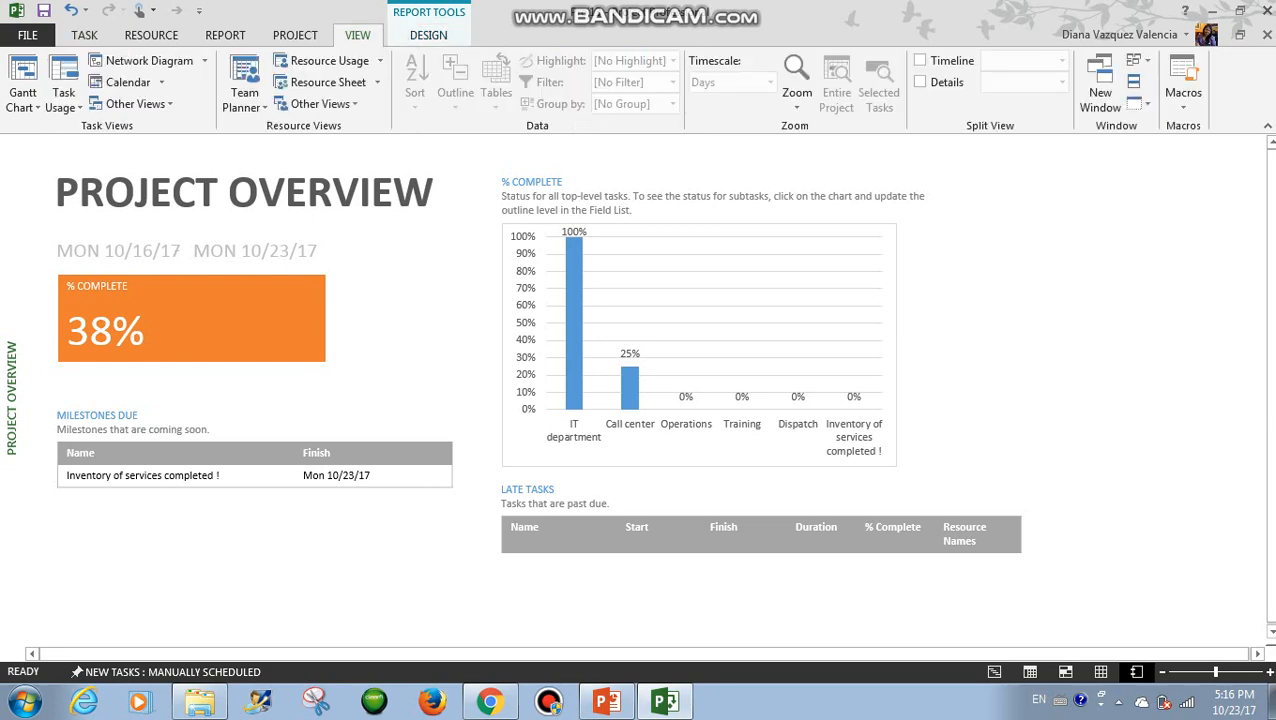
{"action": "left_click", "coordinate": [23, 70]}
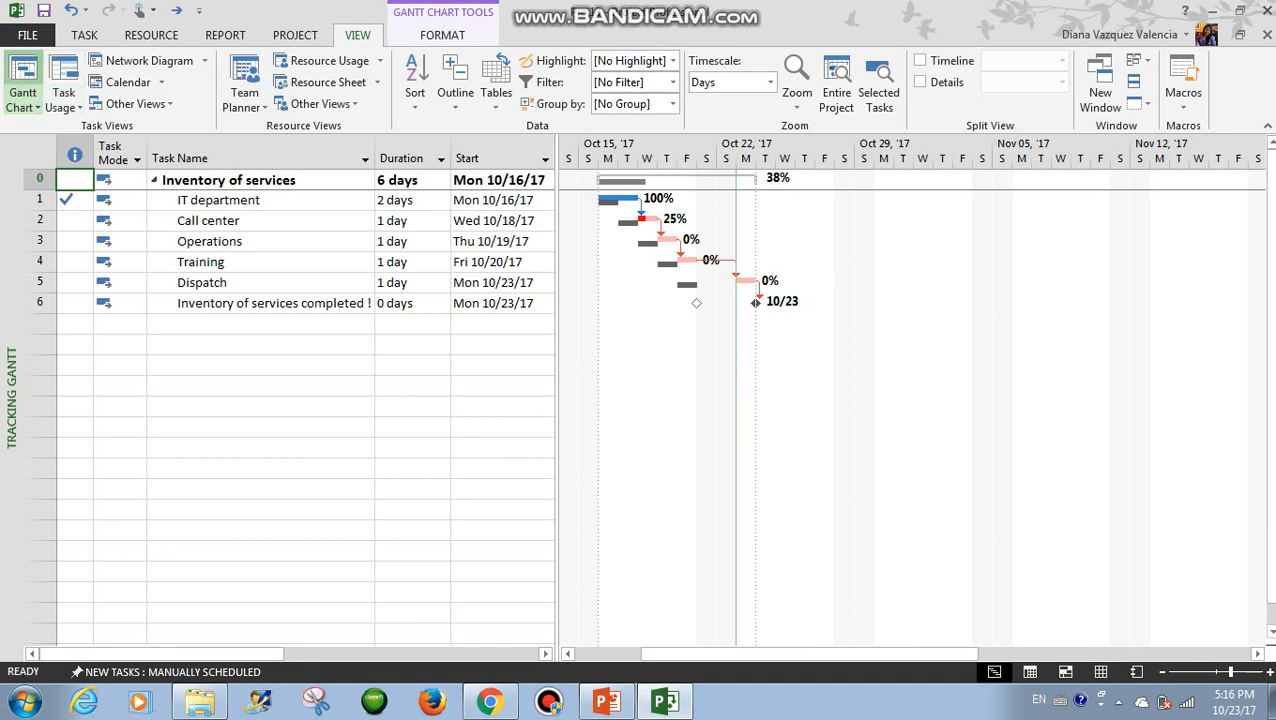
- Display the schedule in the Detail Gantt view with all task bars in sight
{"action": "left_click", "coordinate": [24, 104]}
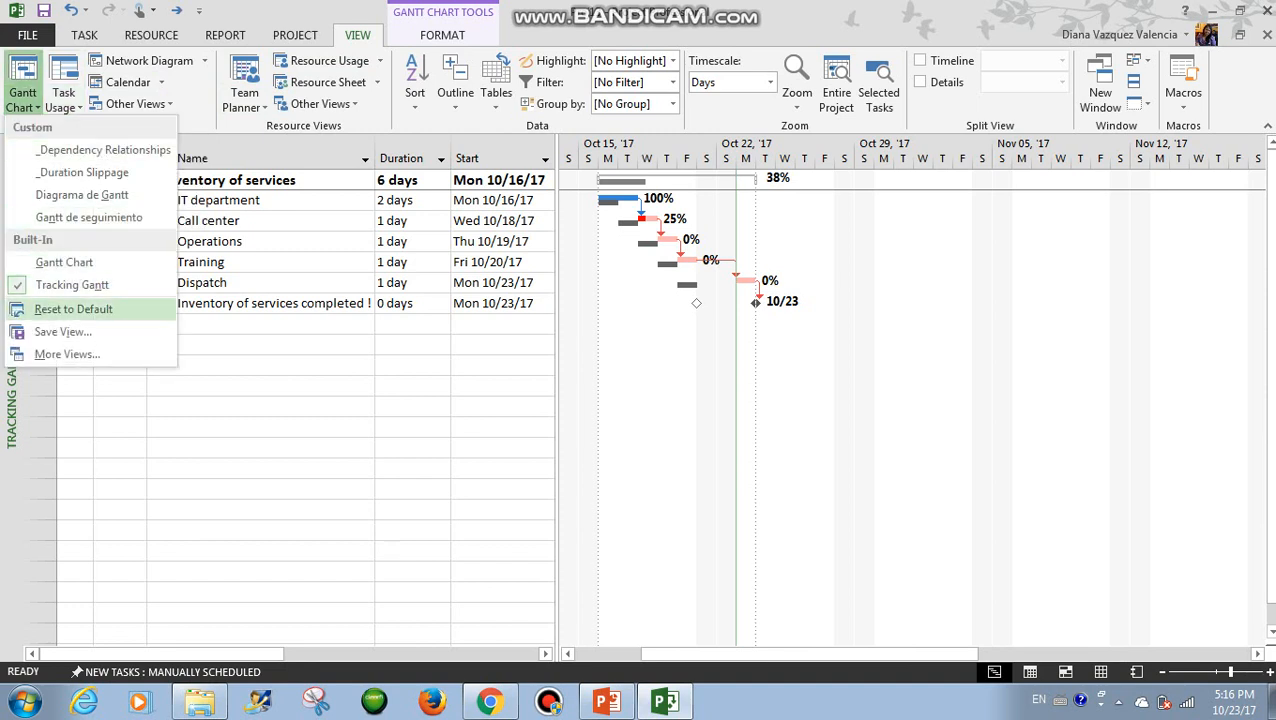
{"action": "left_click", "coordinate": [67, 354]}
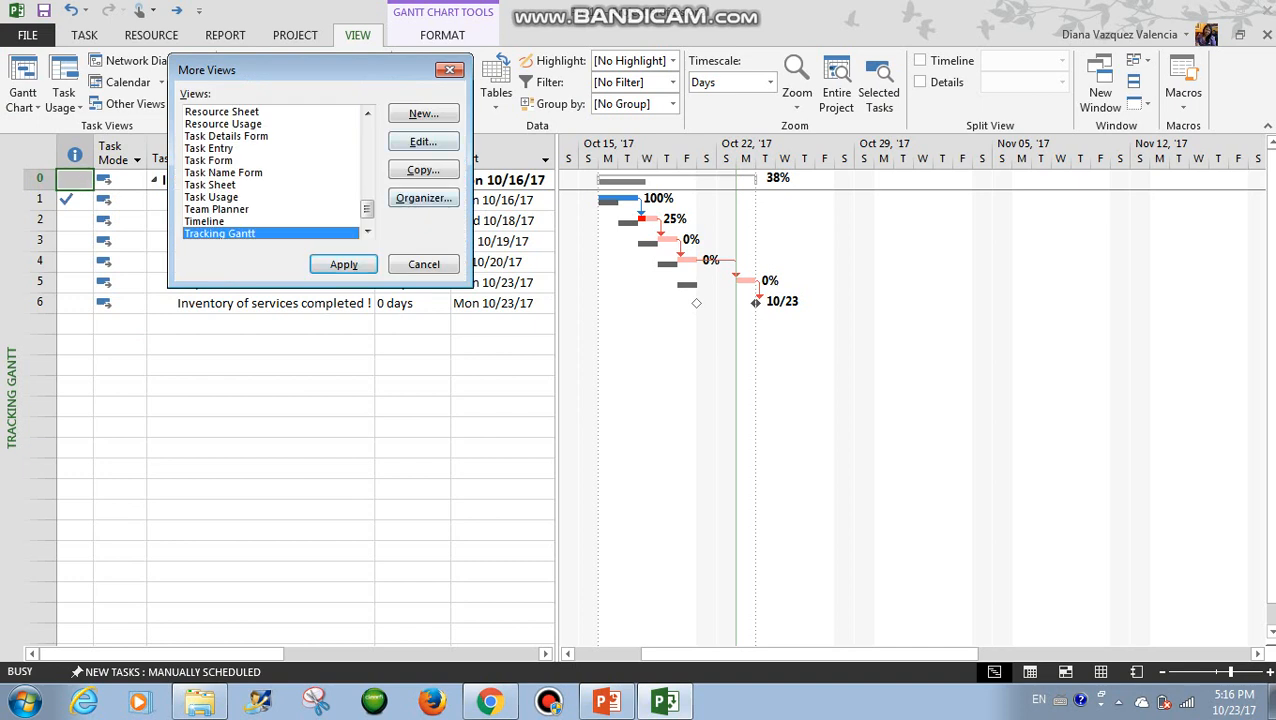
{"action": "left_click", "coordinate": [367, 114]}
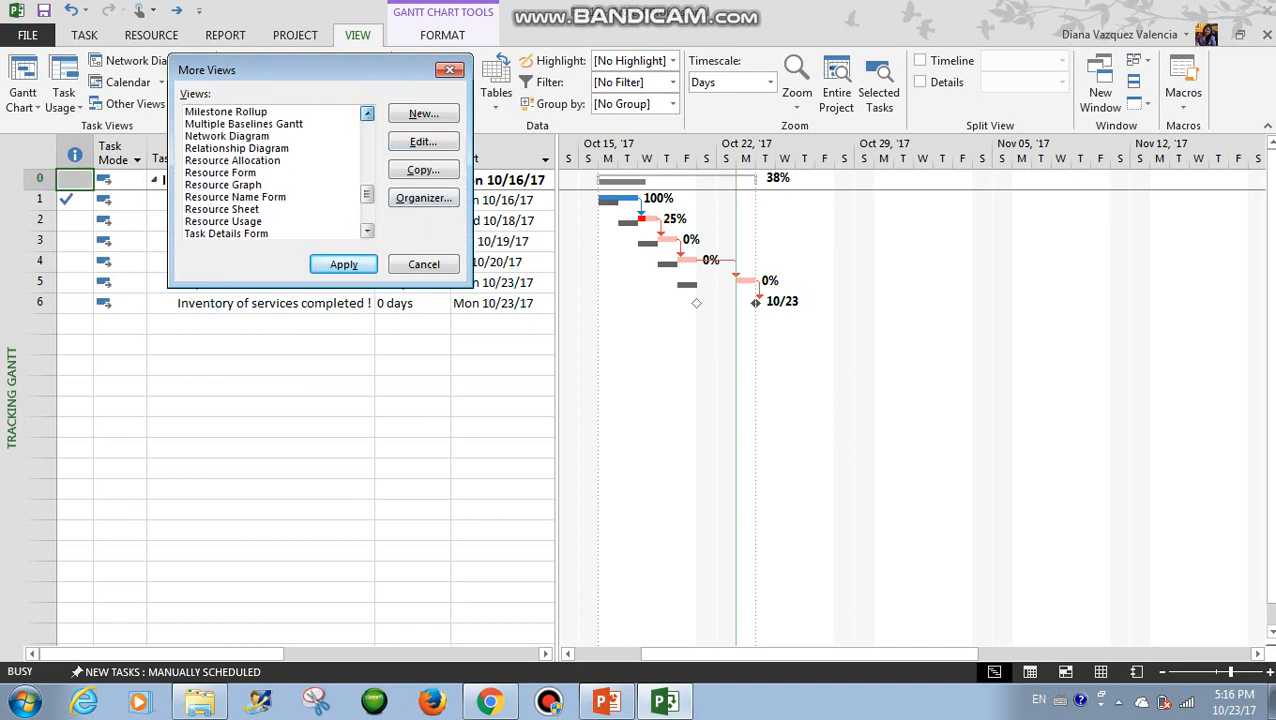
{"action": "left_click", "coordinate": [367, 114]}
{"action": "left_click", "coordinate": [367, 114]}
{"action": "left_click", "coordinate": [367, 114]}
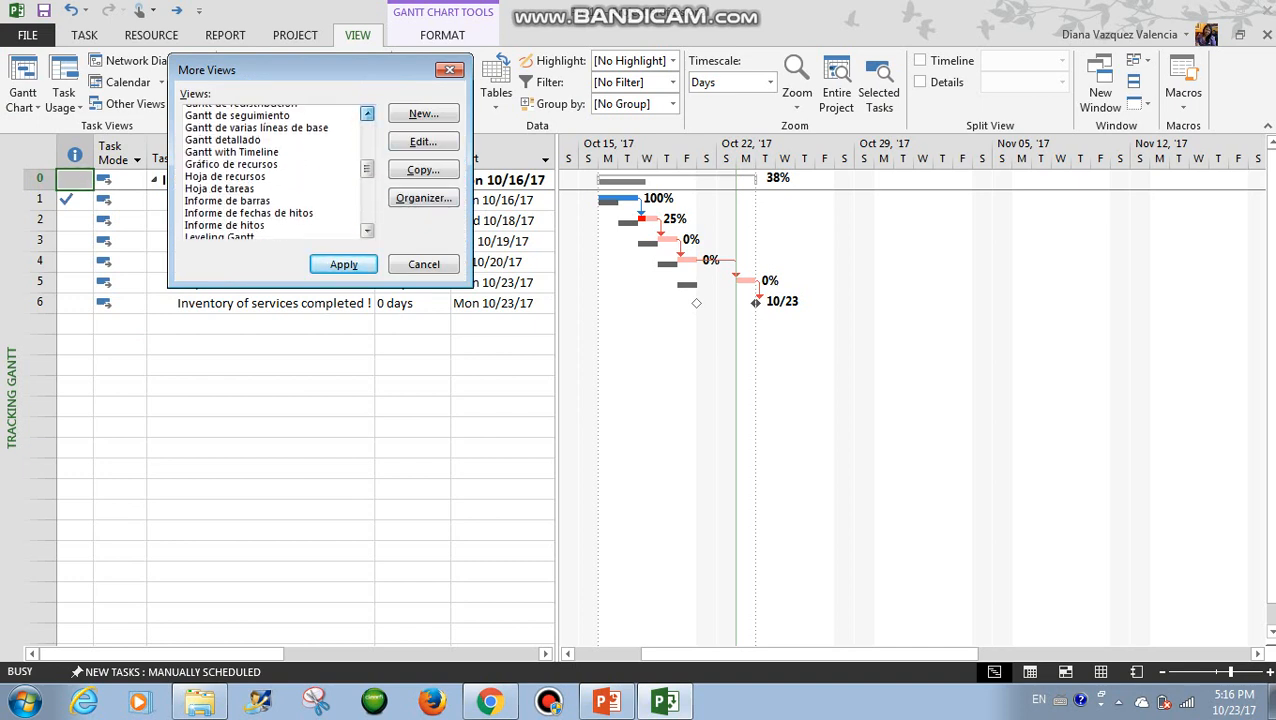
{"action": "left_click", "coordinate": [367, 114]}
{"action": "left_click", "coordinate": [367, 114]}
{"action": "left_click", "coordinate": [367, 114]}
{"action": "left_click", "coordinate": [367, 114]}
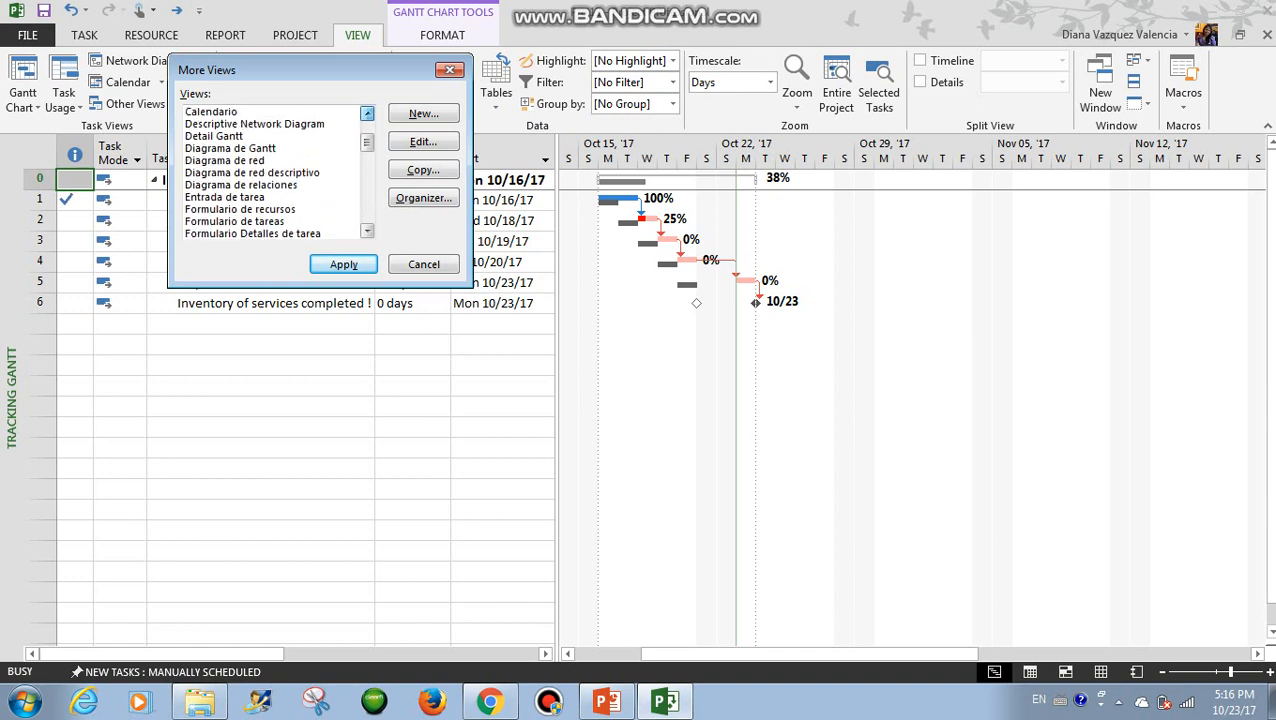
{"action": "left_click", "coordinate": [367, 114]}
{"action": "left_click", "coordinate": [213, 148]}
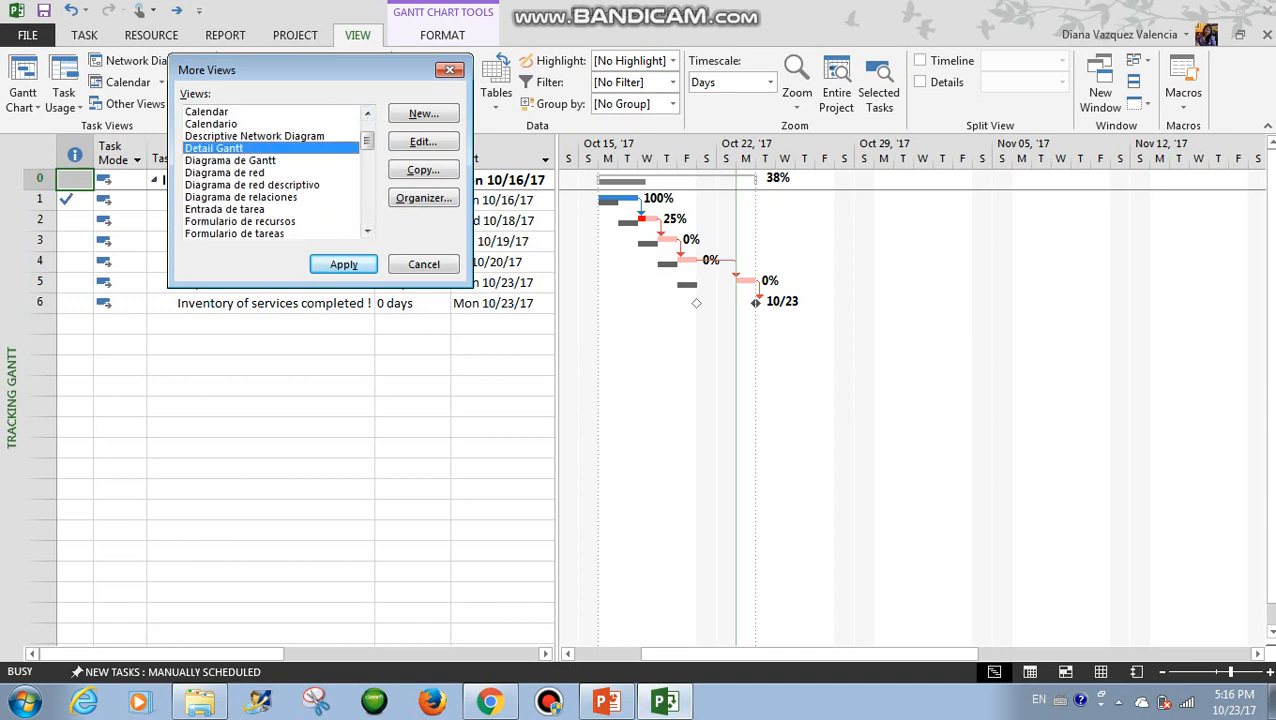
{"action": "left_click", "coordinate": [343, 264]}
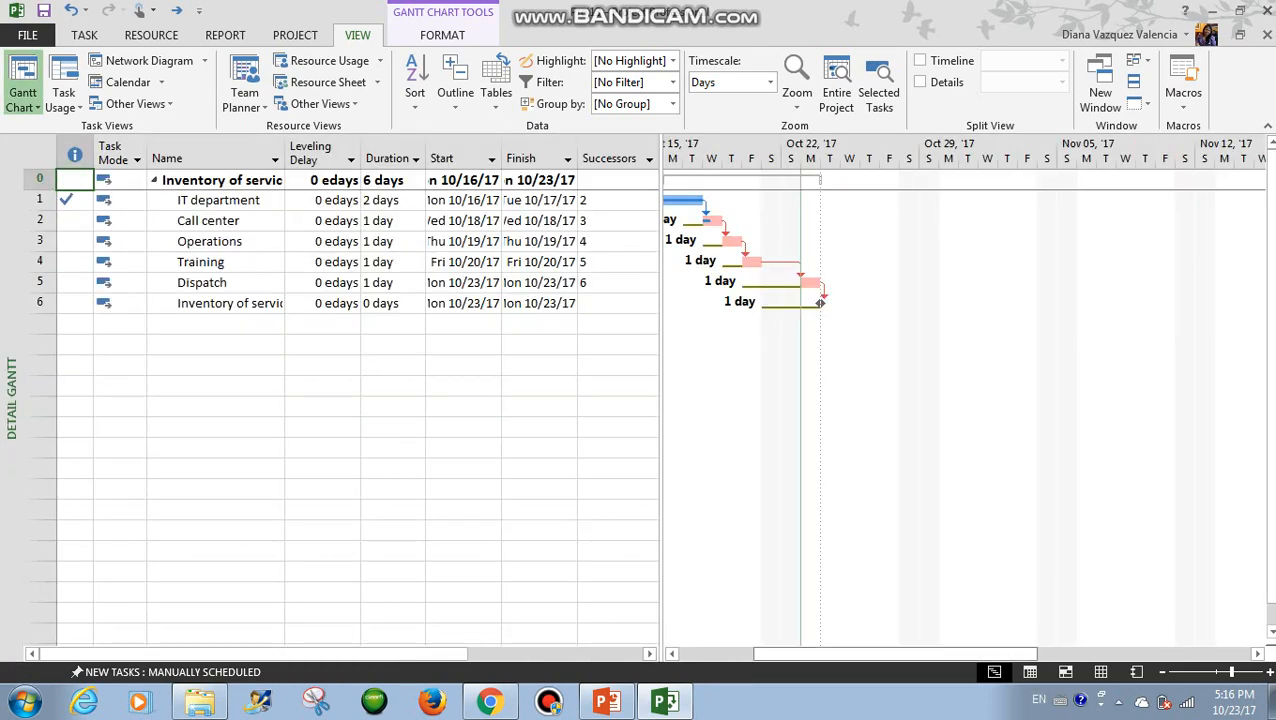
{"action": "left_click_drag", "start_coordinate": [895, 654], "coordinate": [820, 654]}
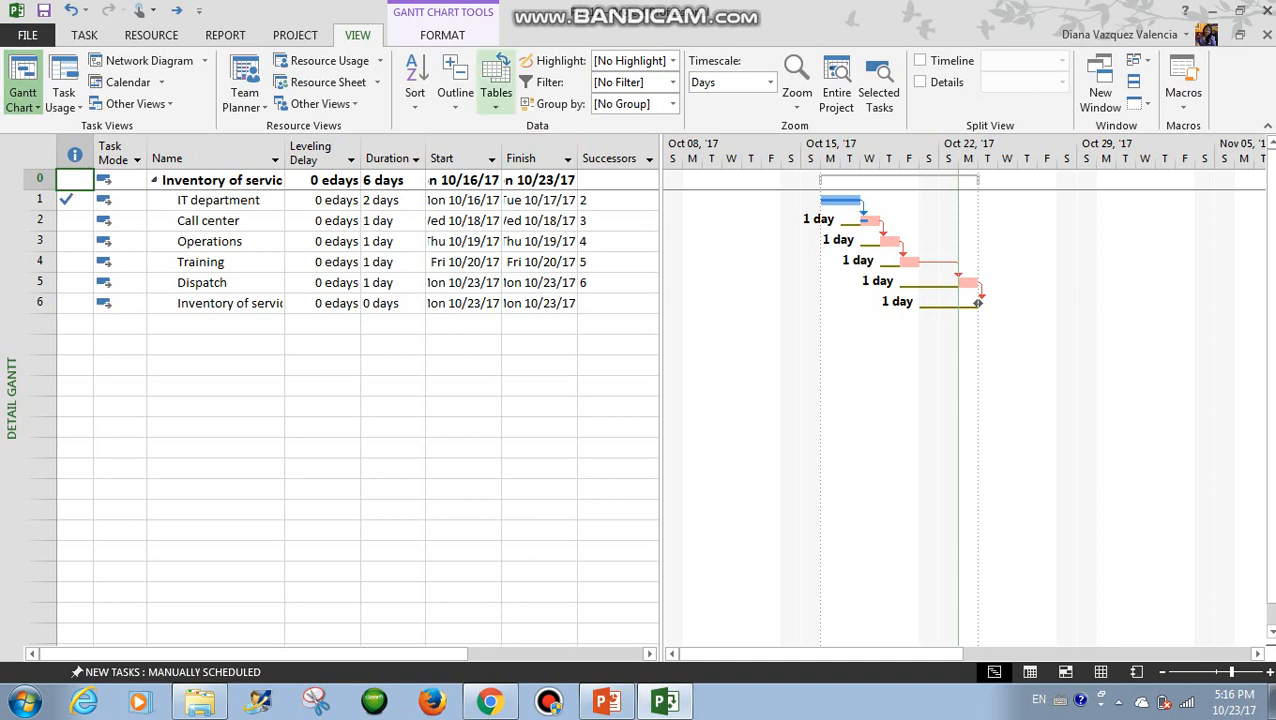
- Apply the Variance table to the Detail Gantt view
{"action": "left_click", "coordinate": [496, 85]}
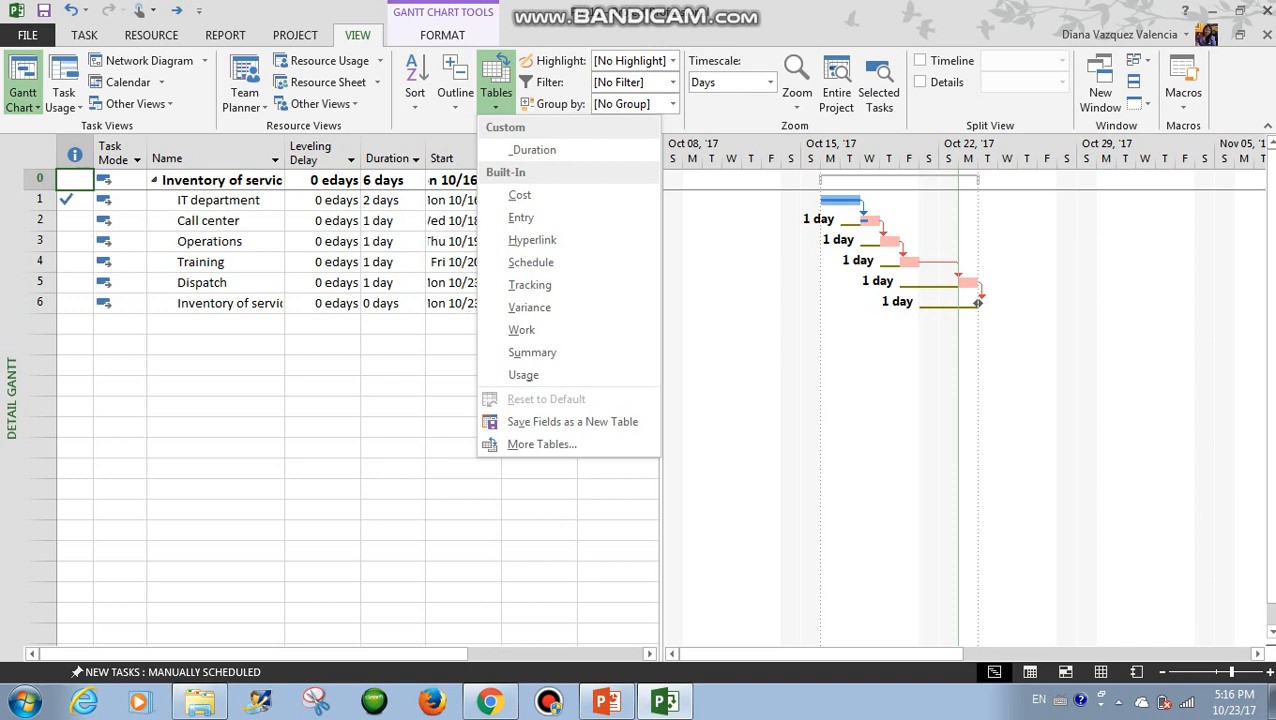
{"action": "key", "text": "Escape"}
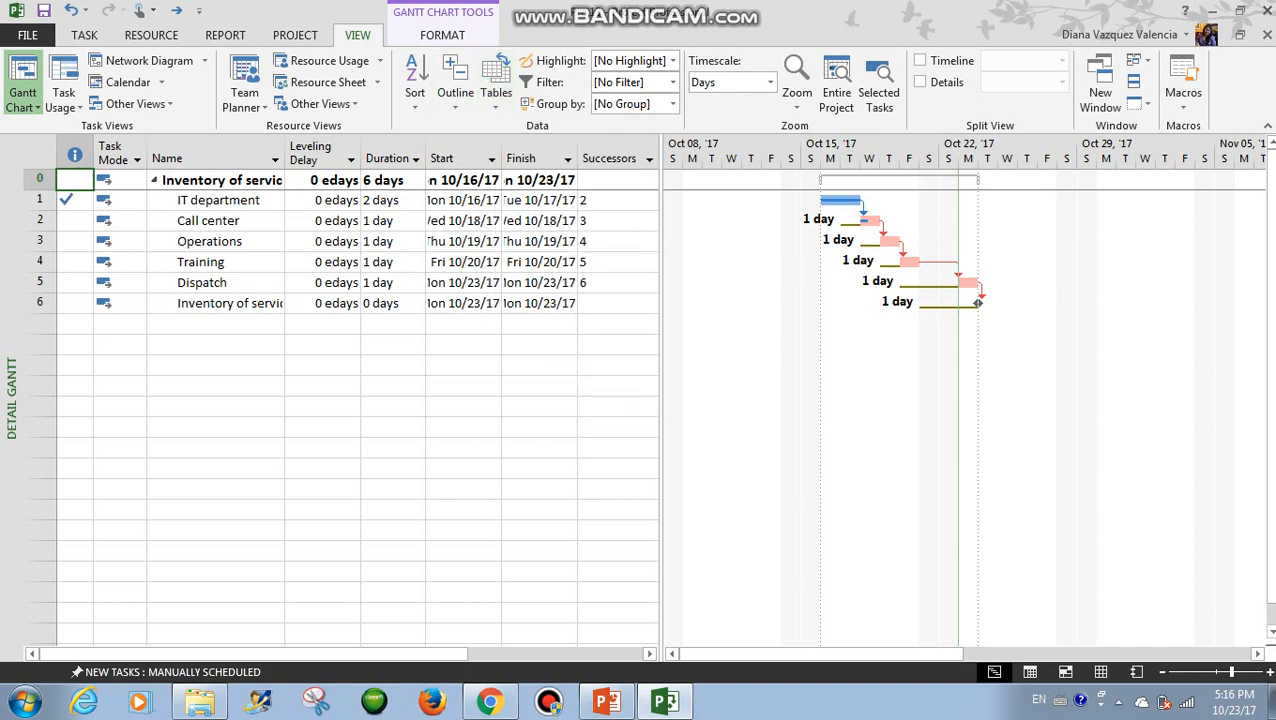
{"action": "left_click", "coordinate": [496, 85]}
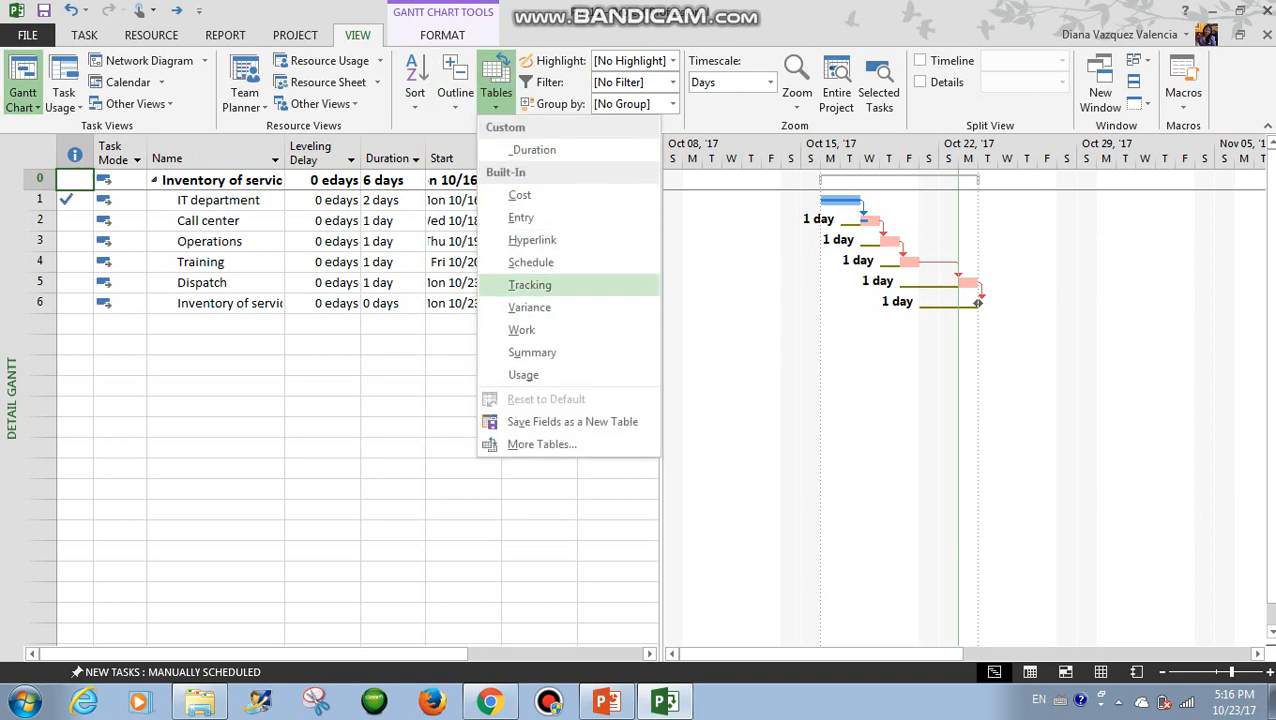
{"action": "left_click", "coordinate": [529, 307]}
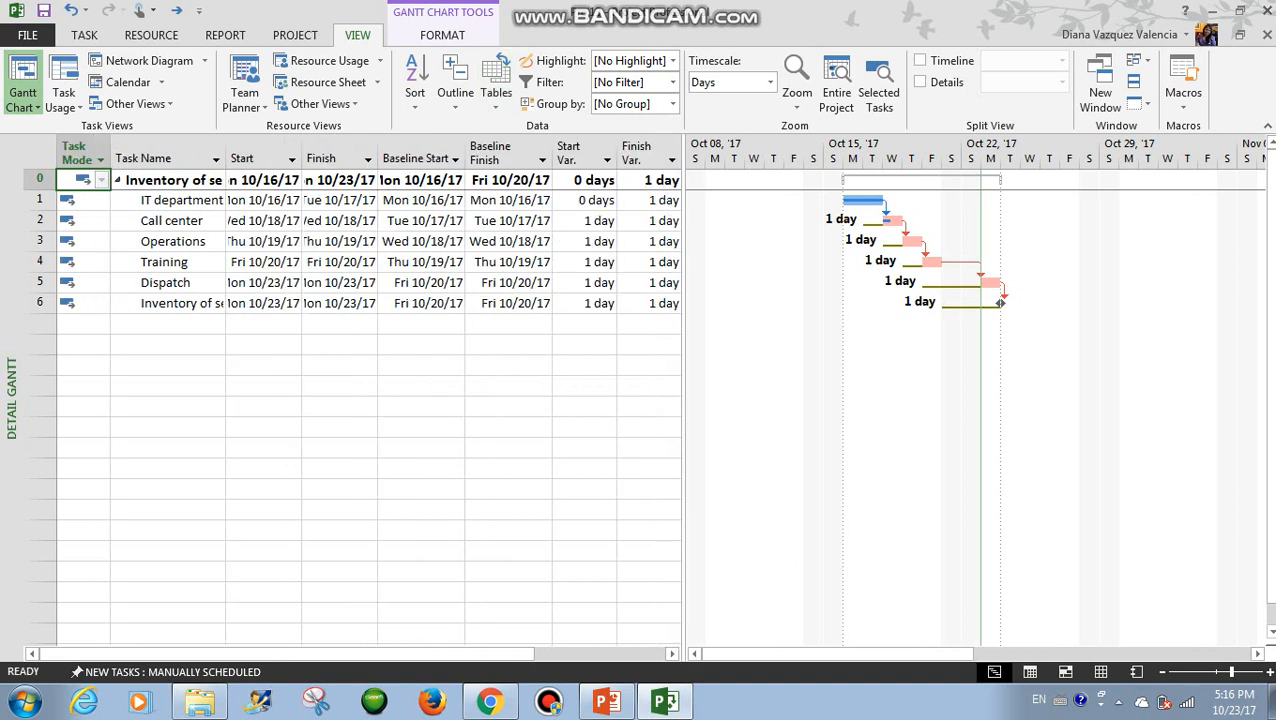
- Enlarge the table area and widen the Start, Finish and Baseline Start columns to show their full dates
{"action": "left_click_drag", "start_coordinate": [684, 400], "coordinate": [790, 400]}
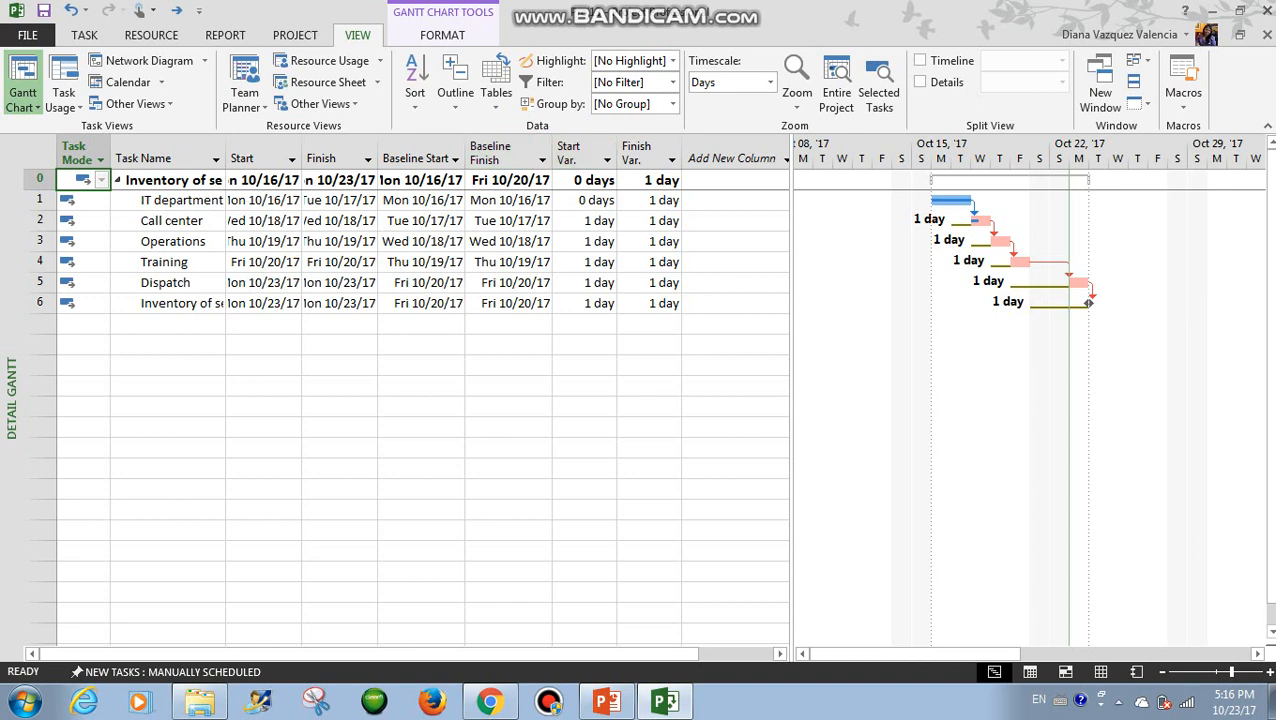
{"action": "left_click_drag", "start_coordinate": [301, 158], "coordinate": [351, 158]}
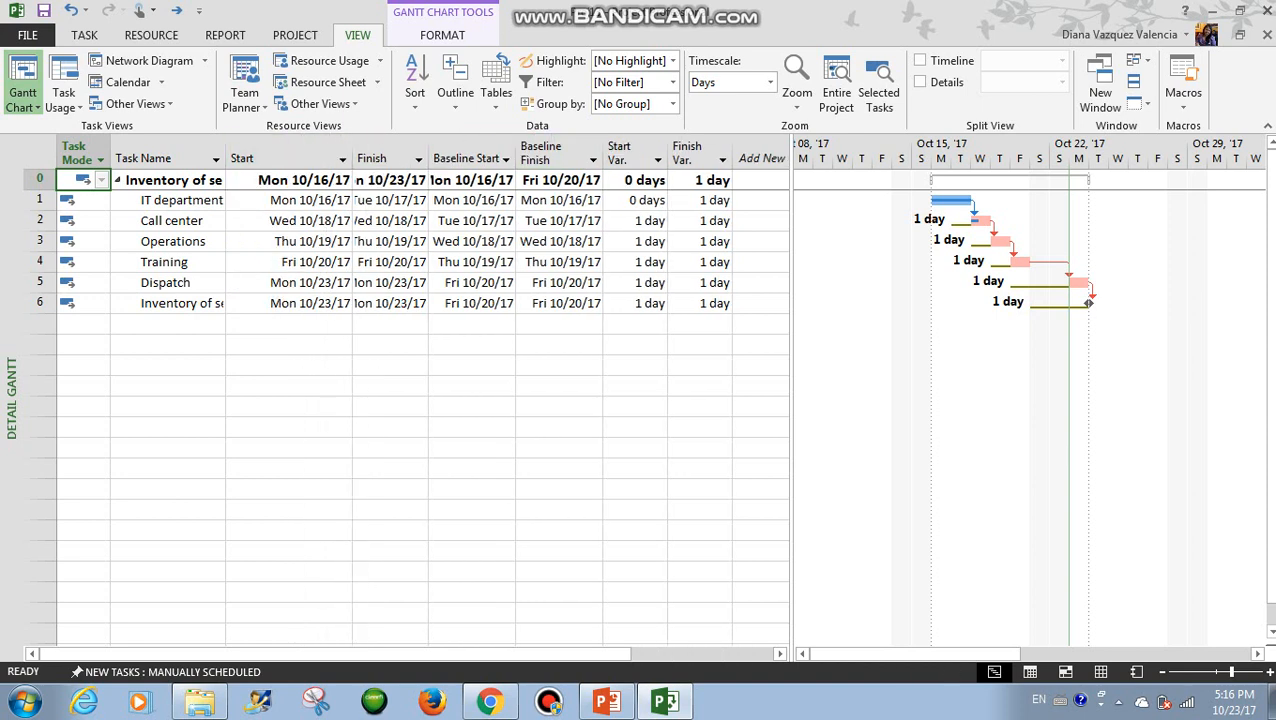
{"action": "left_click_drag", "start_coordinate": [428, 158], "coordinate": [462, 158]}
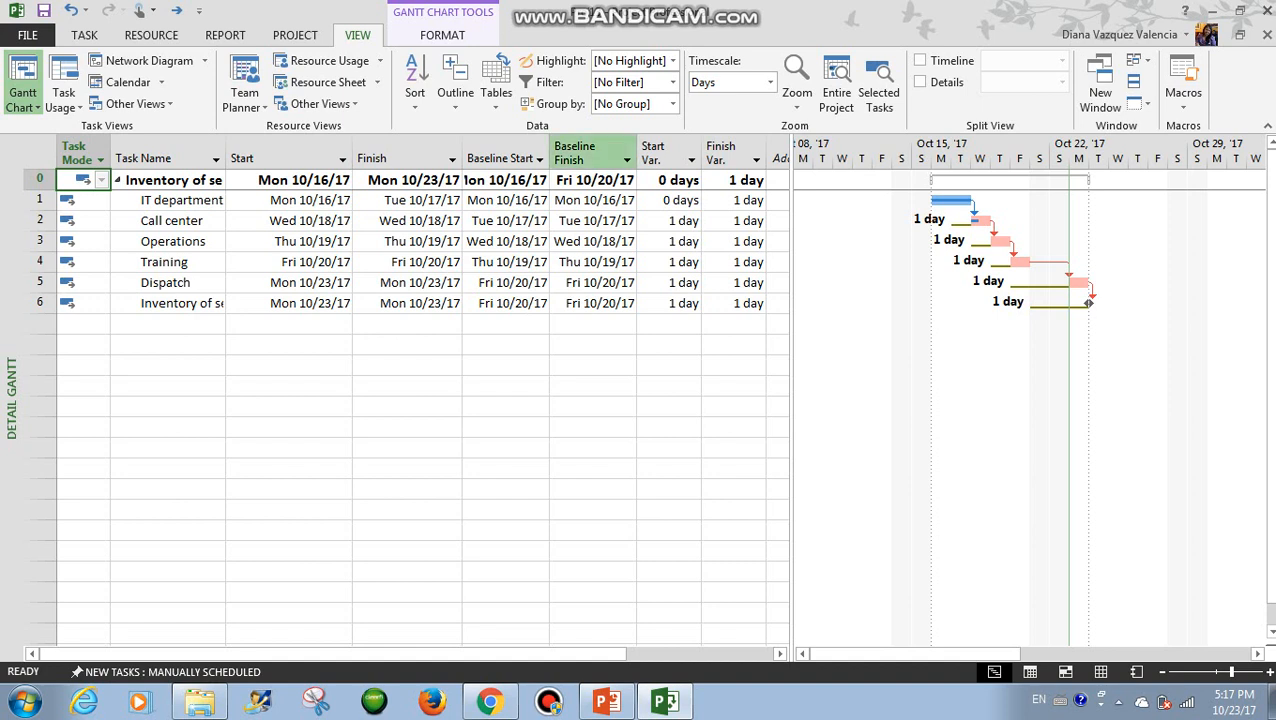
{"action": "left_click_drag", "start_coordinate": [548, 152], "coordinate": [565, 152]}
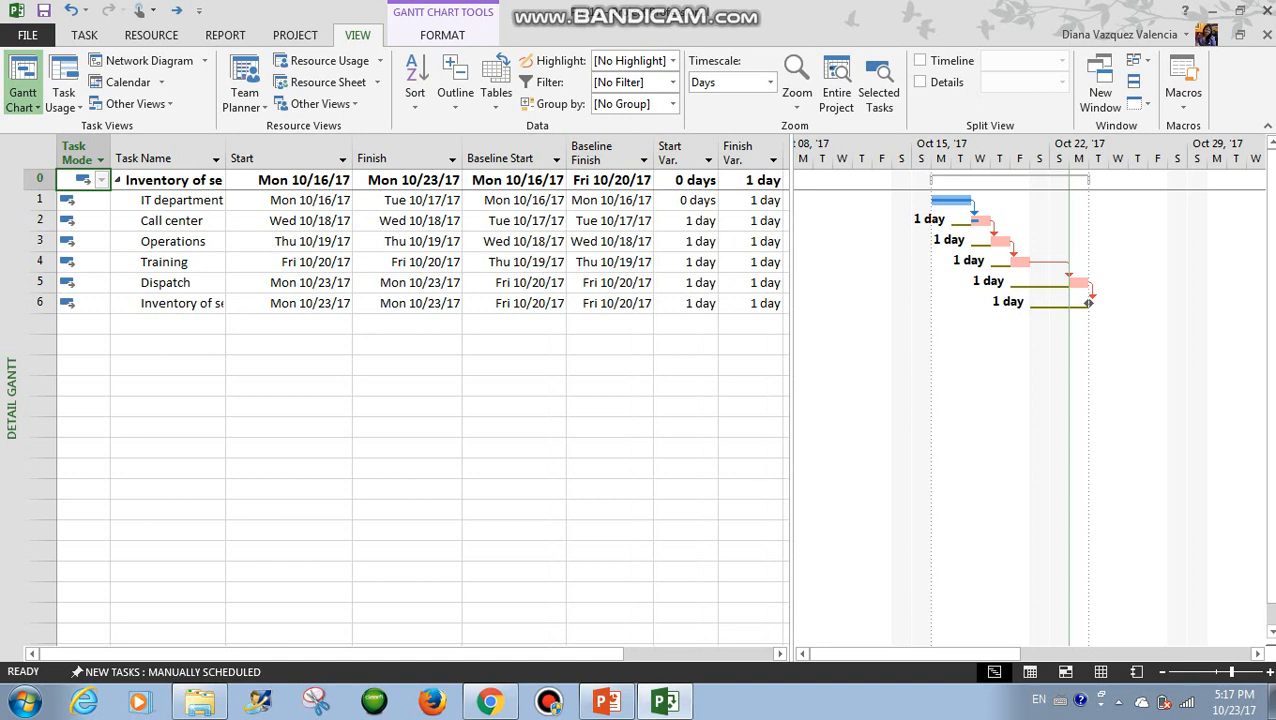
- Compare the baseline finish with the current finish for the IT department and Call center tasks
{"action": "left_click", "coordinate": [608, 201]}
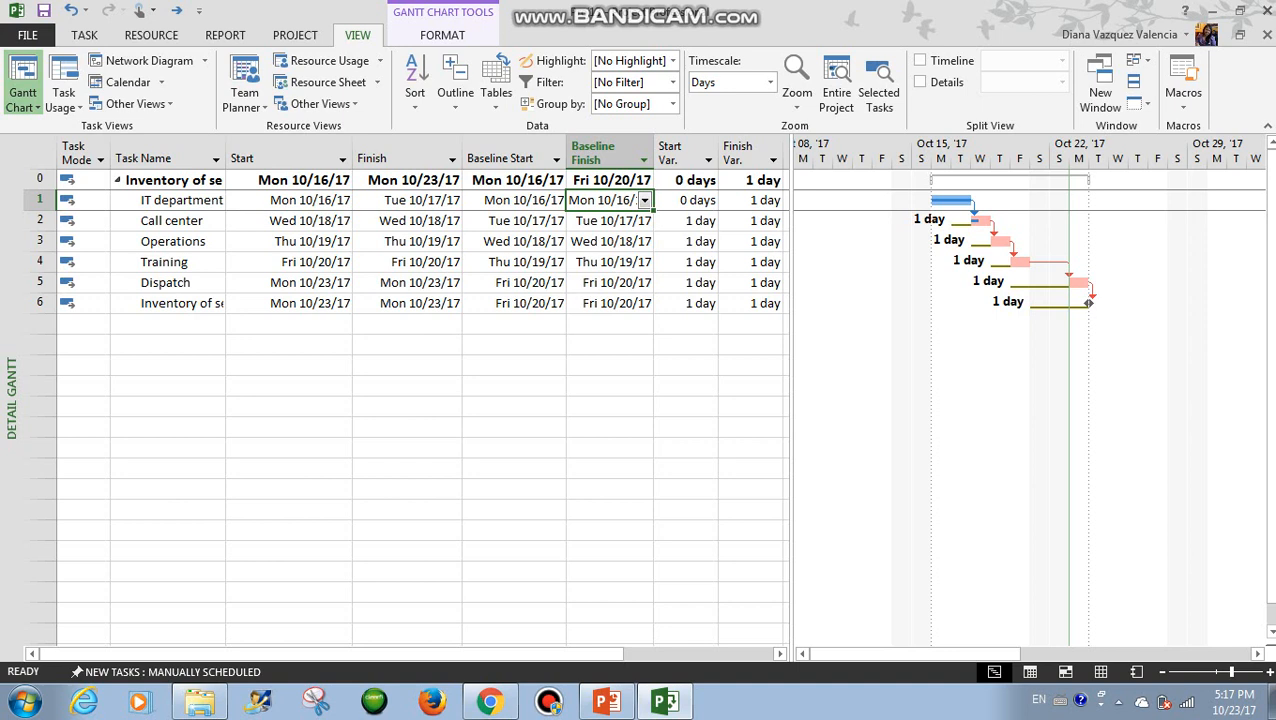
{"action": "left_click", "coordinate": [407, 200]}
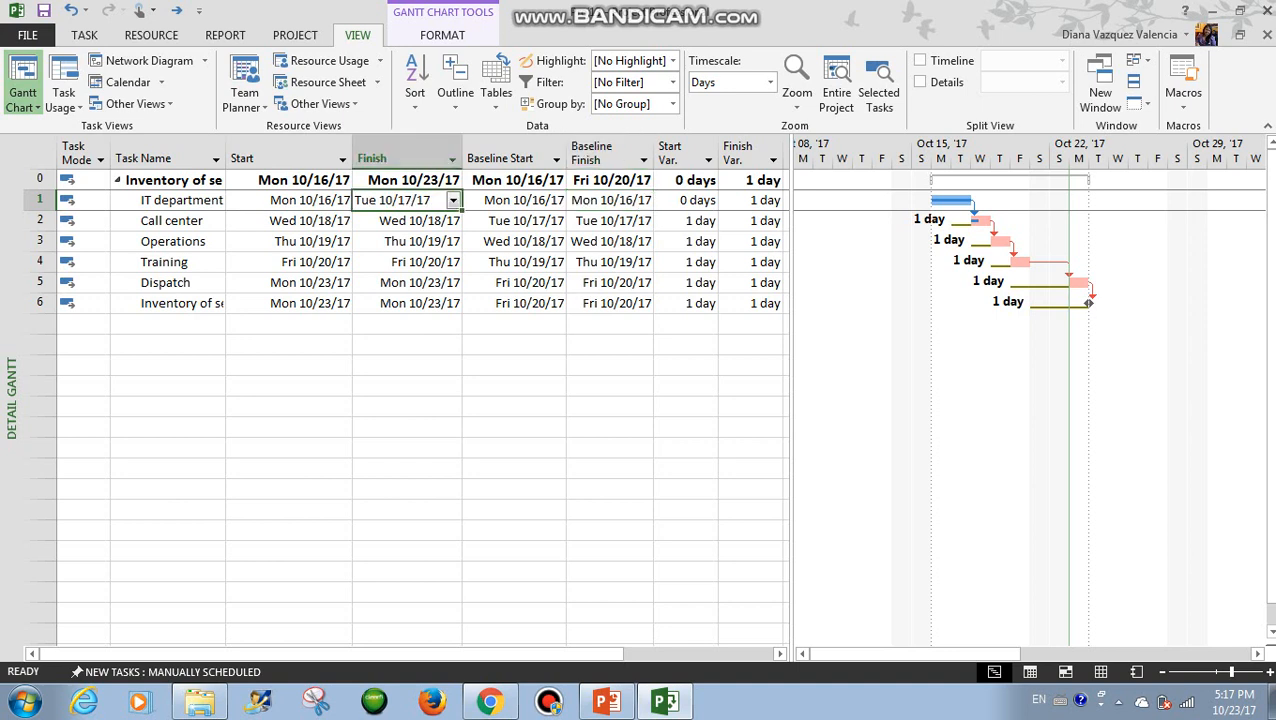
{"action": "left_click", "coordinate": [607, 221]}
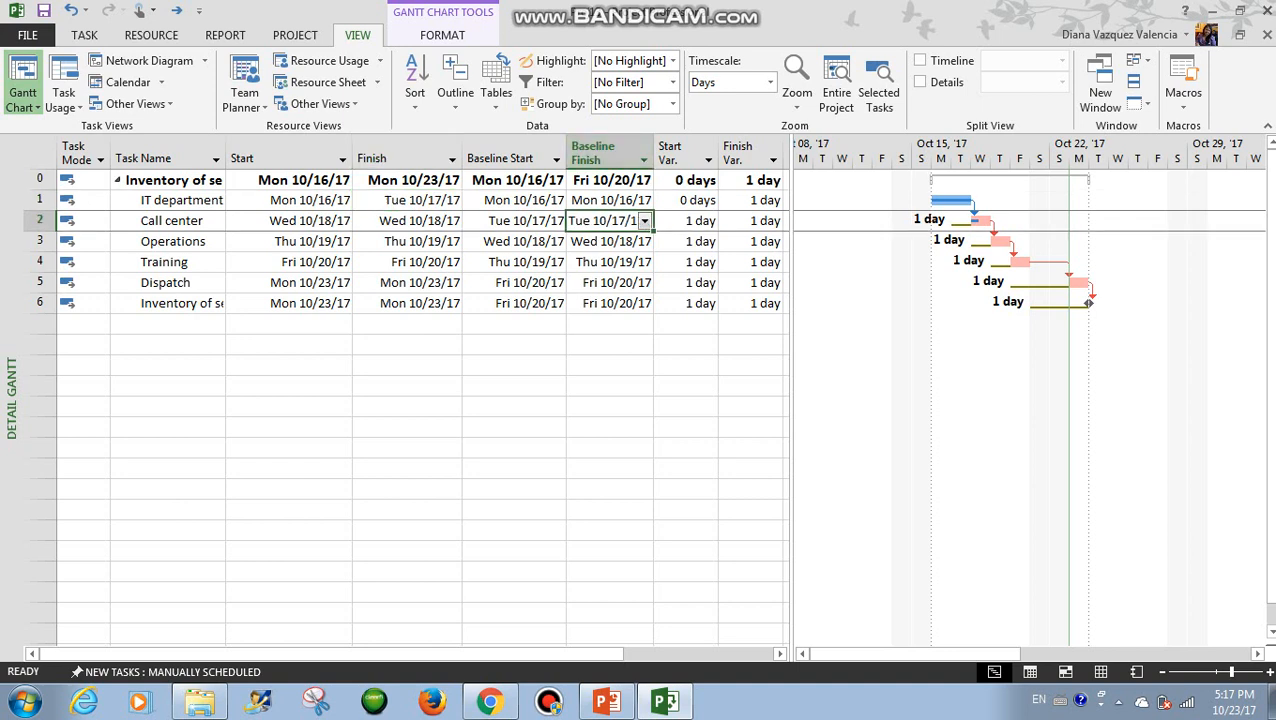
{"action": "left_click", "coordinate": [407, 221]}
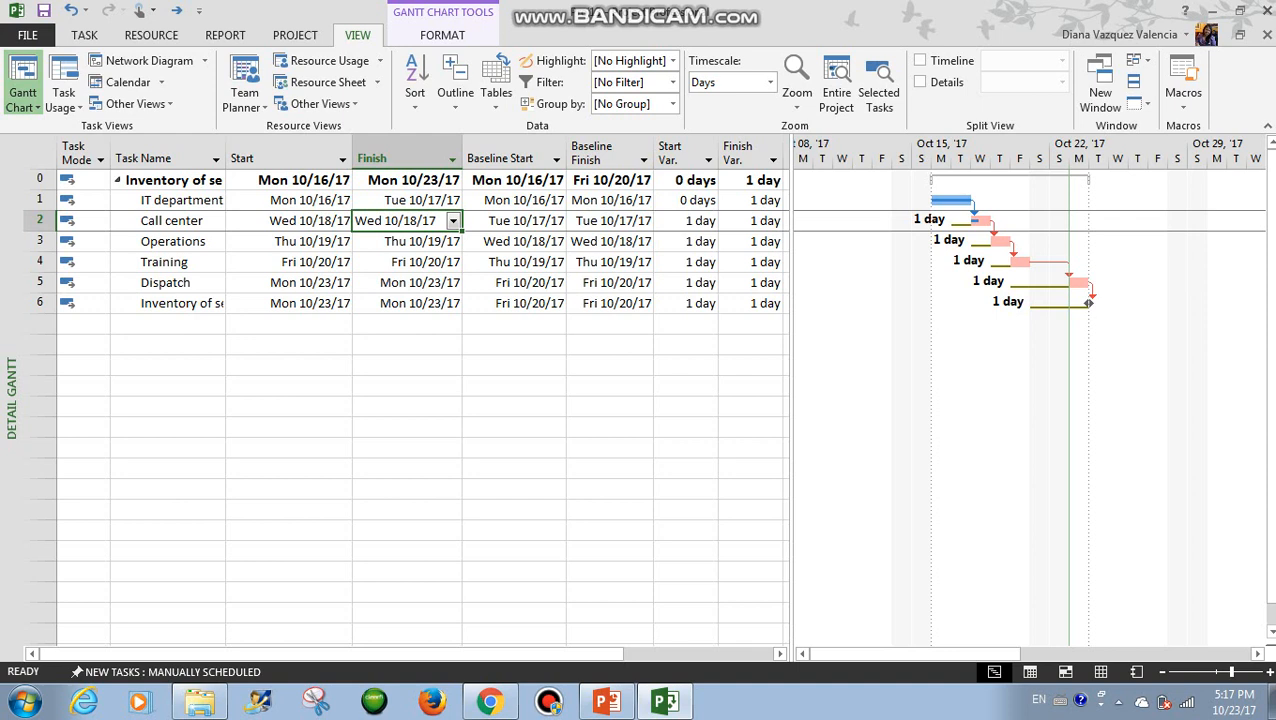
{"action": "left_click", "coordinate": [407, 407]}
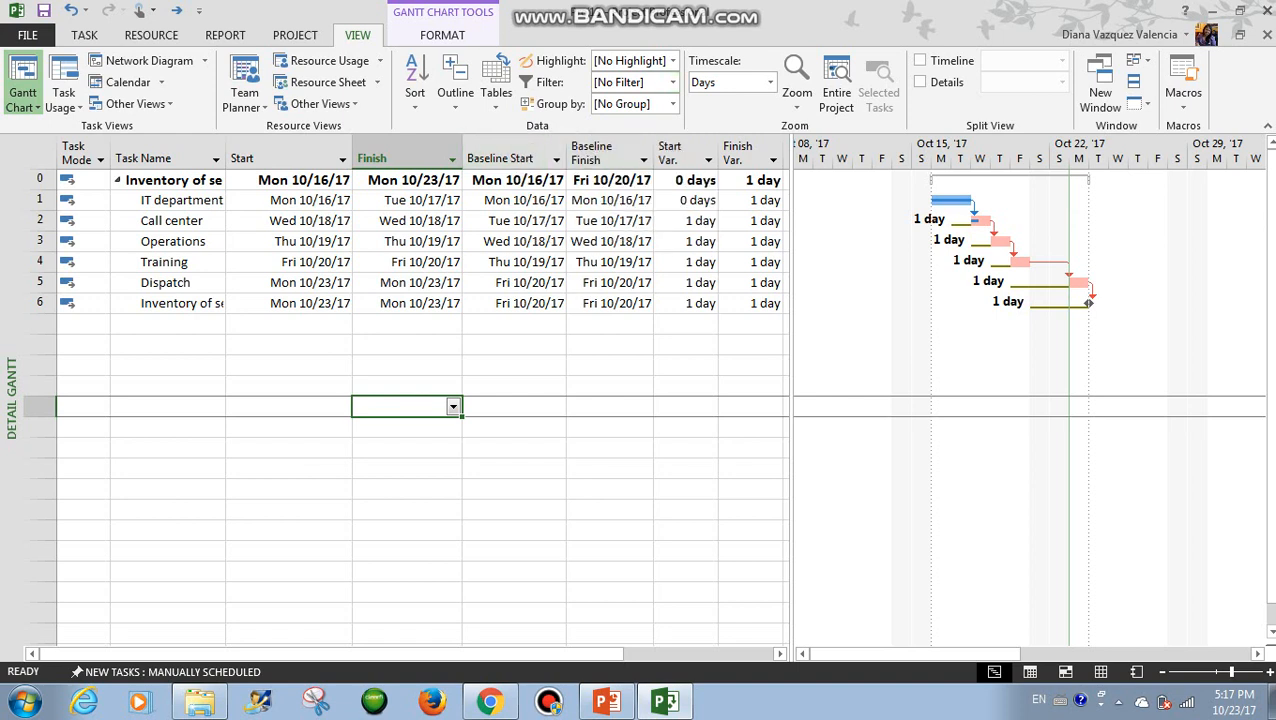
- Switch the Detail Gantt view's table back to Entry
{"action": "left_click", "coordinate": [496, 80]}
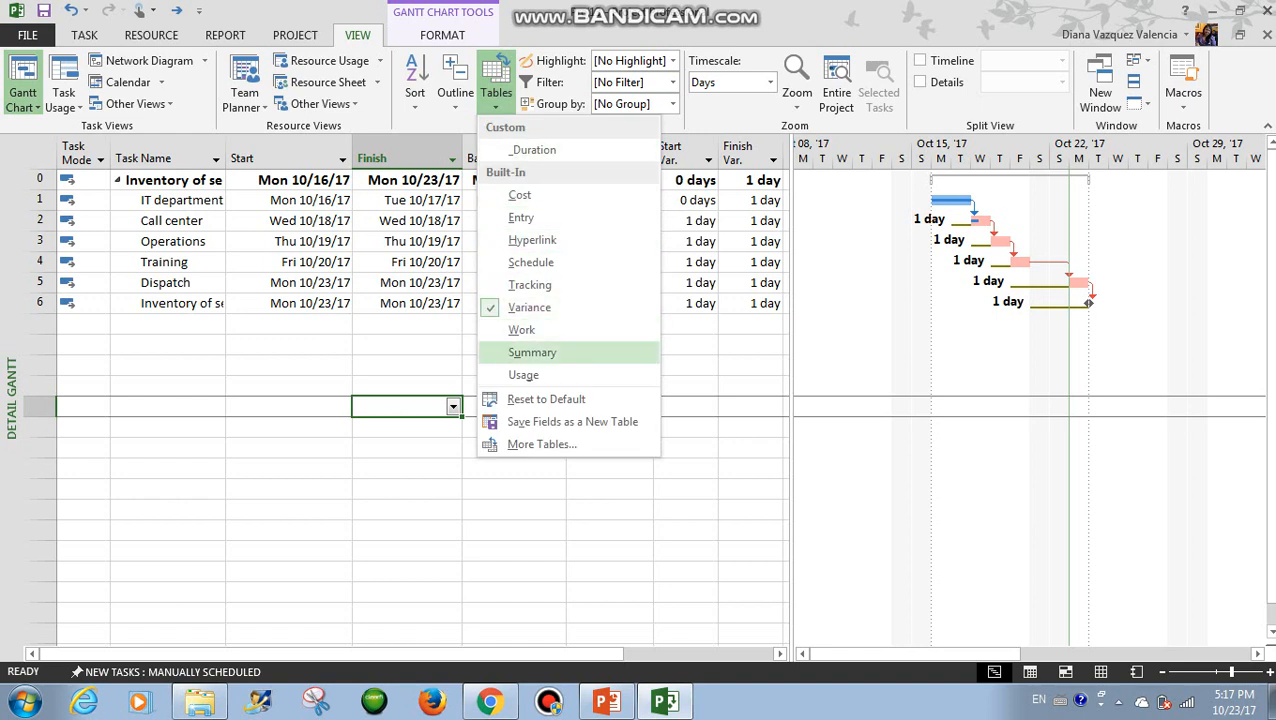
{"action": "left_click", "coordinate": [521, 217]}
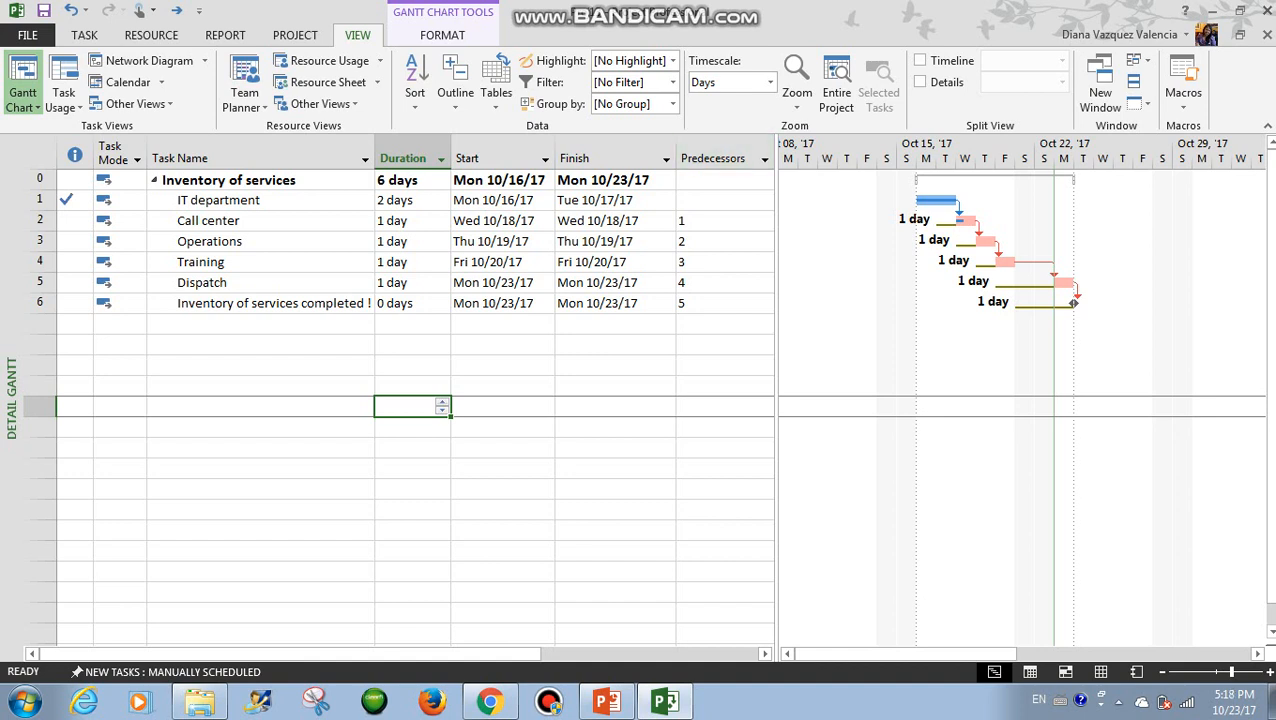
- Filter the Detail Gantt view with the built-in Incomplete Tasks filter
{"action": "left_click", "coordinate": [672, 82]}
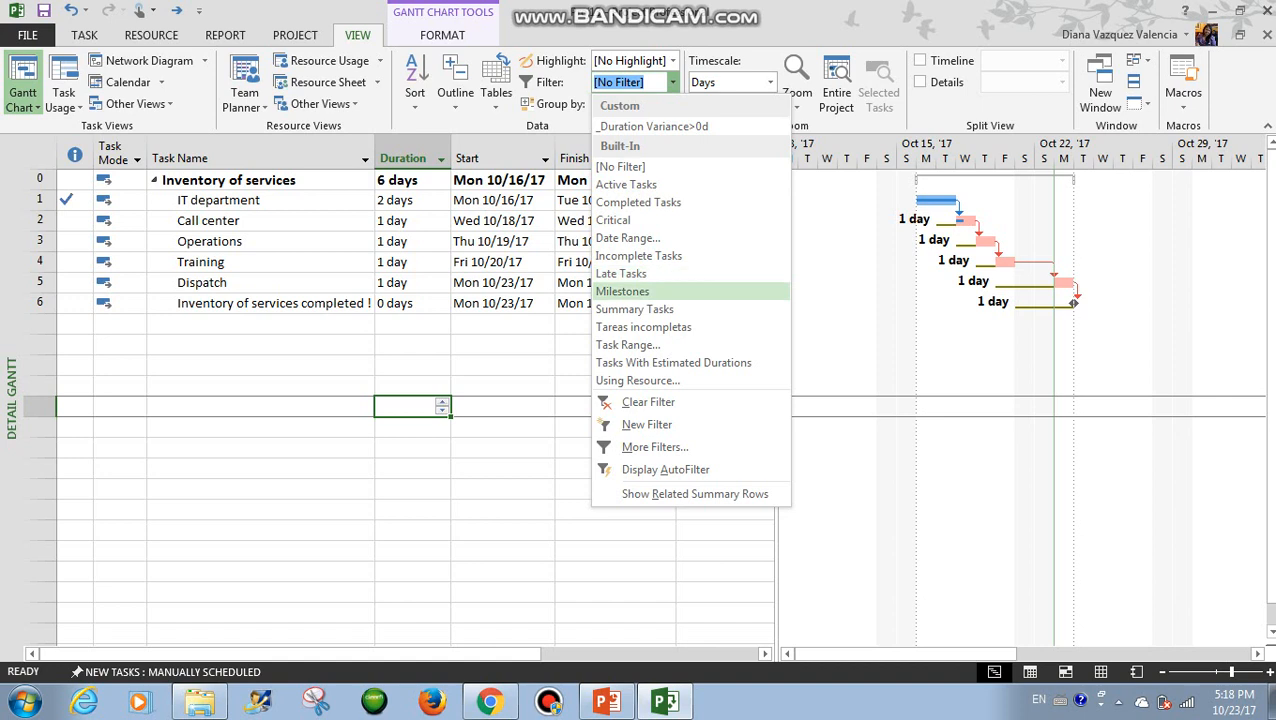
{"action": "key", "text": "Return"}
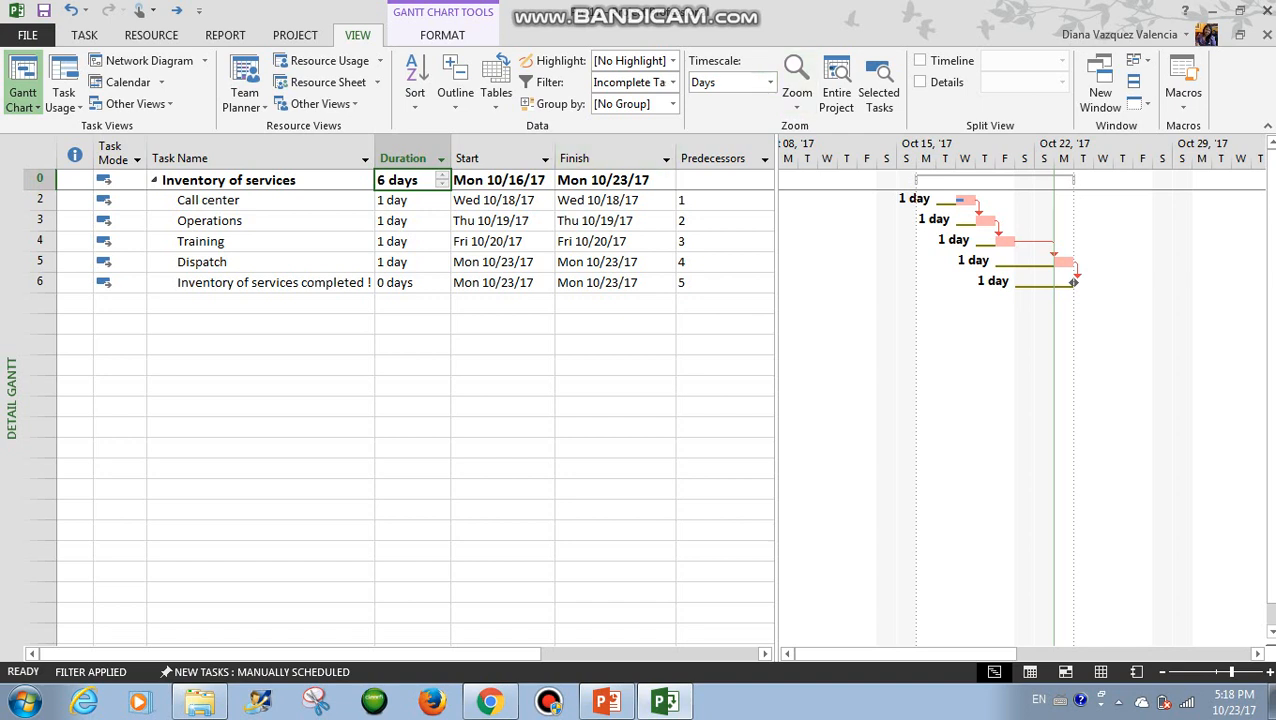
- Apply the built-in Slipping Tasks filter to the Detail Gantt view in place of Incomplete Tasks
{"action": "left_click", "coordinate": [673, 82]}
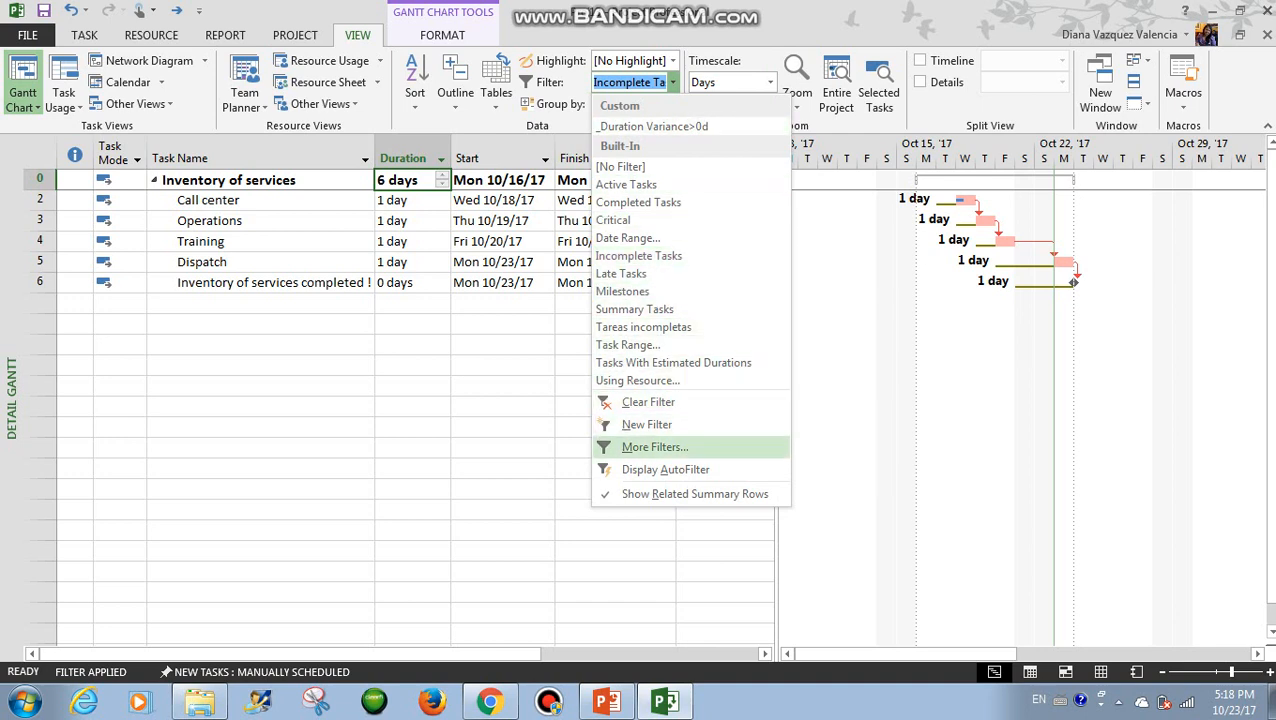
{"action": "left_click", "coordinate": [655, 447]}
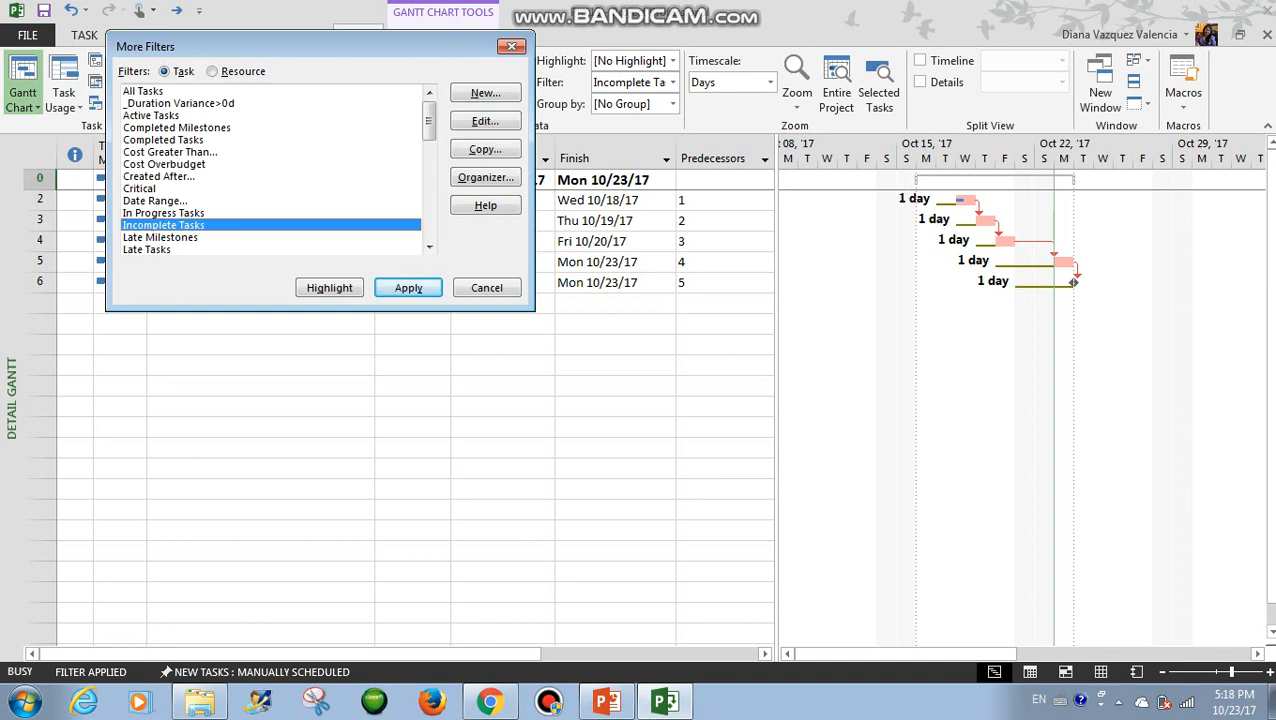
{"action": "scroll", "coordinate": [270, 170], "scroll_direction": "down", "scroll_amount": 6}
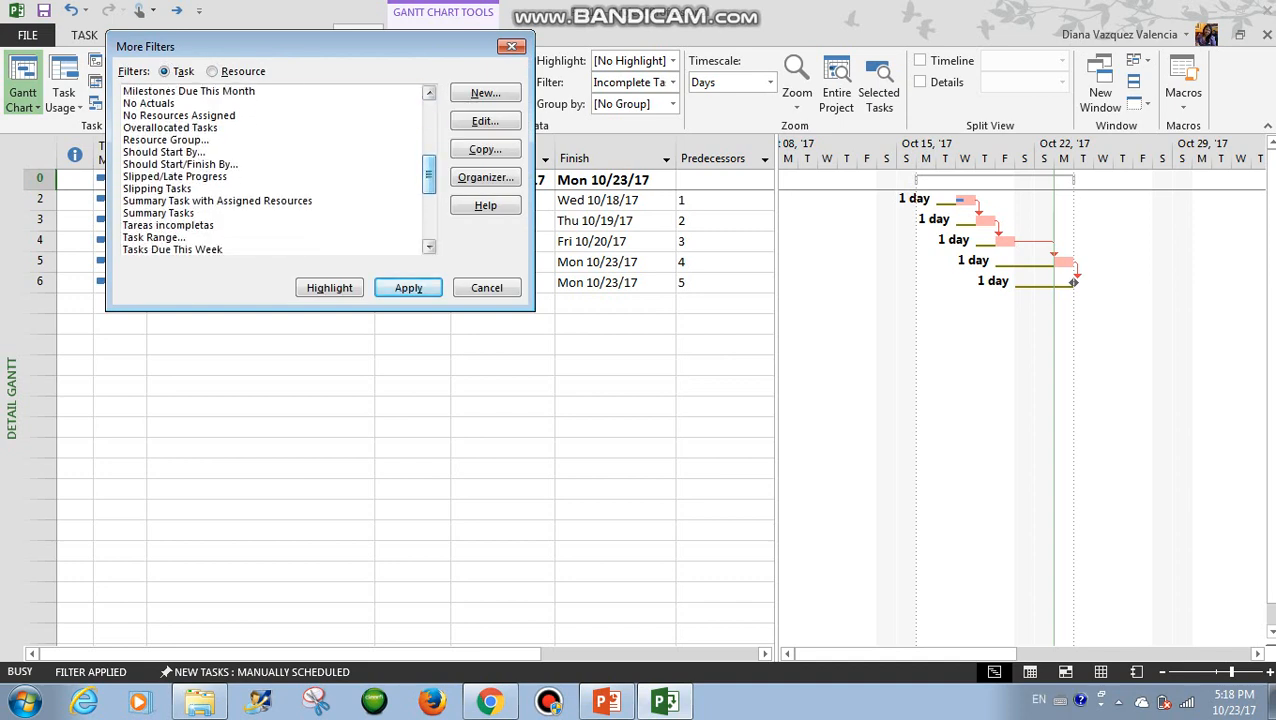
{"action": "left_click", "coordinate": [157, 189]}
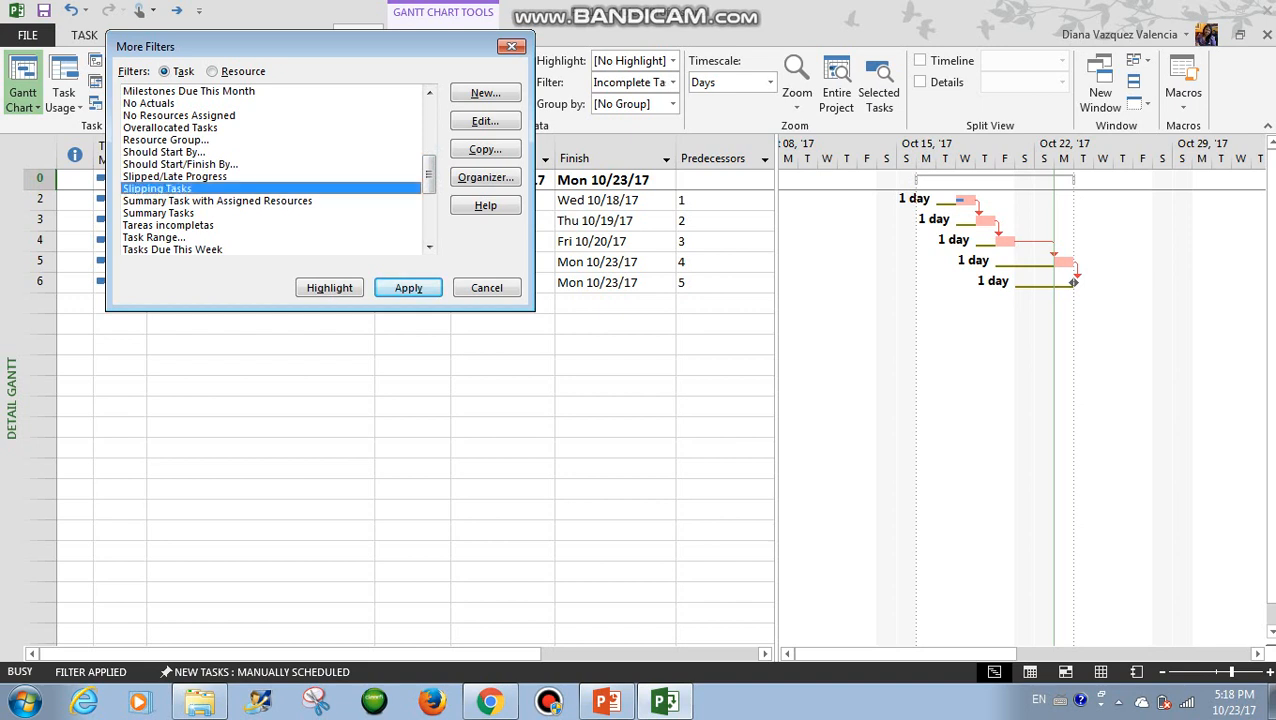
{"action": "left_click", "coordinate": [408, 288]}
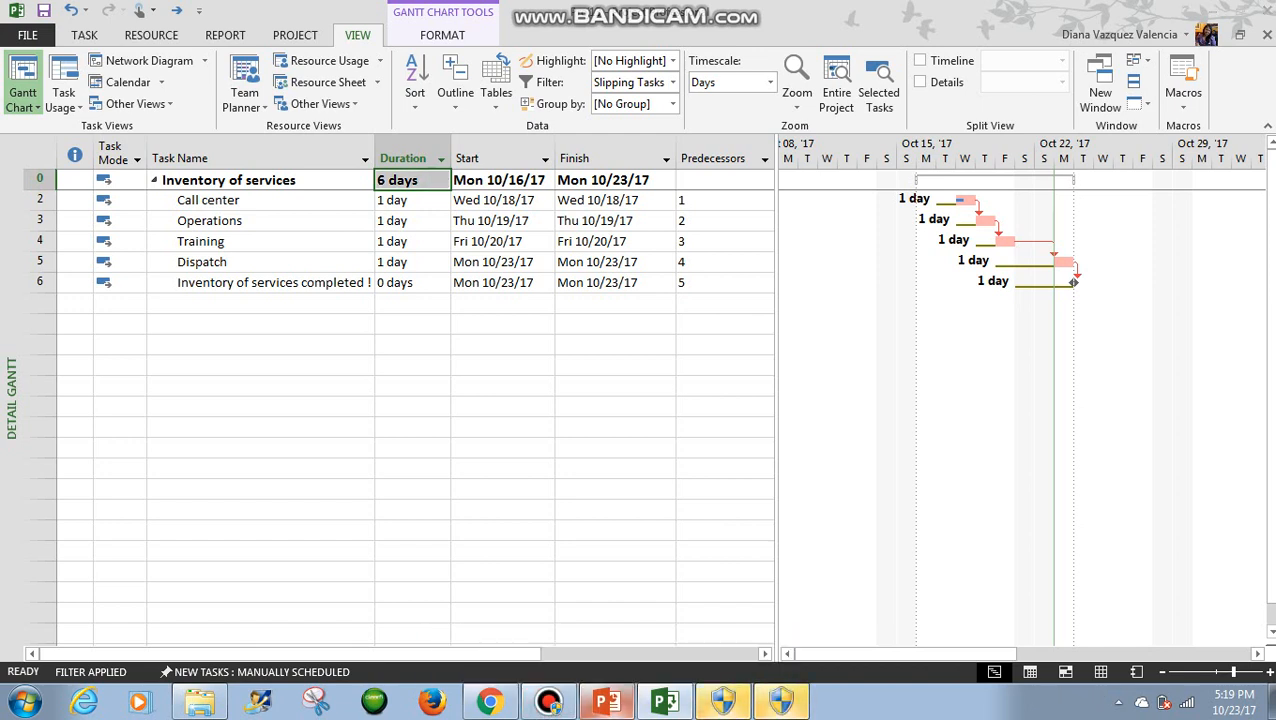
- Switch to the PowerPoint presentation on how to track schedule variance and go to its title slide
{"action": "left_click", "coordinate": [607, 701]}
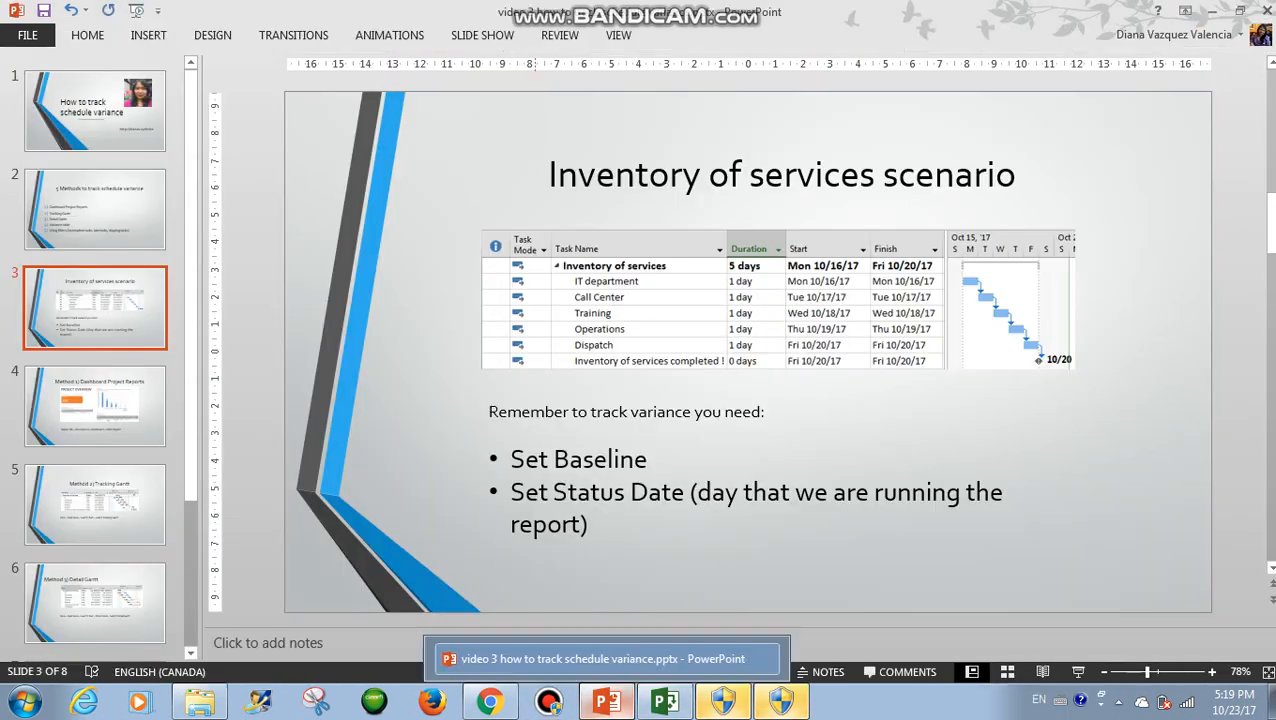
{"action": "left_click", "coordinate": [95, 111]}
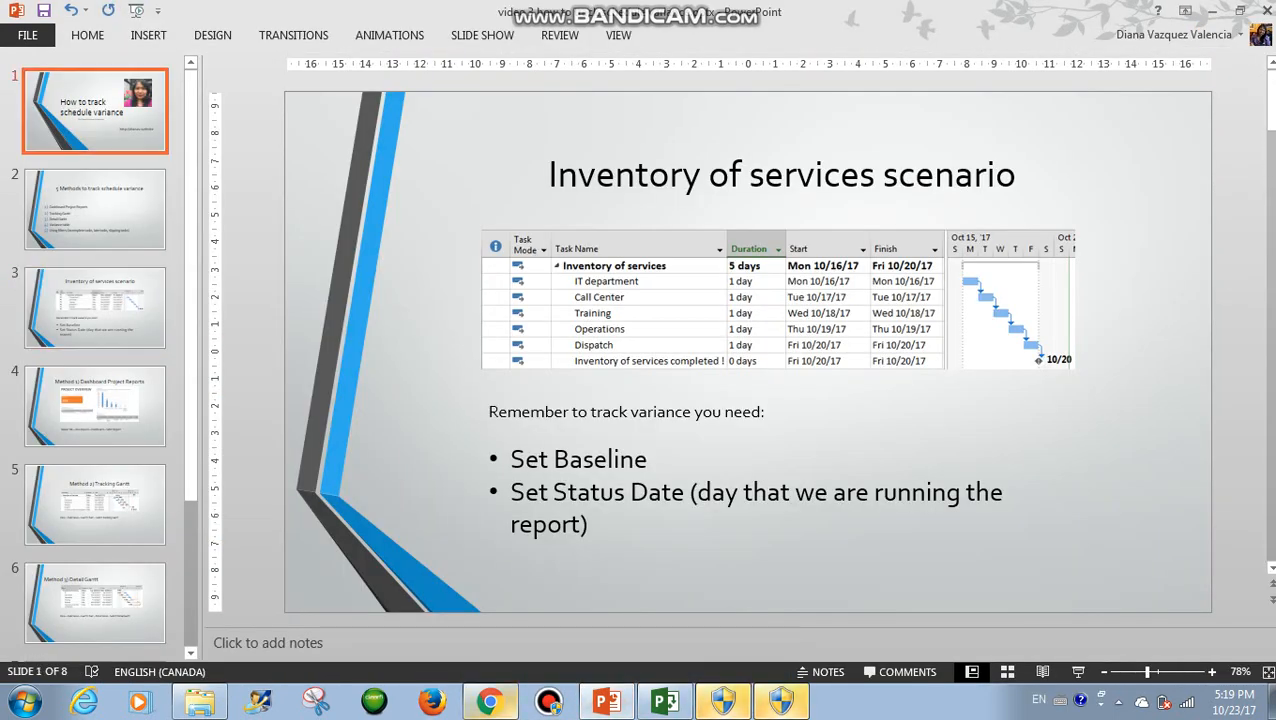